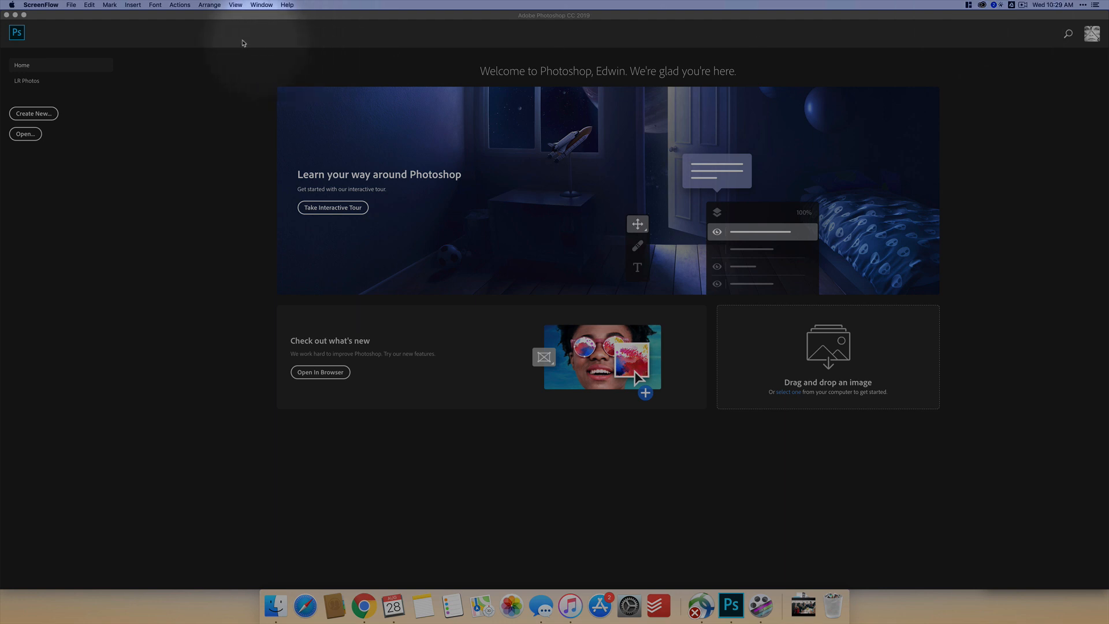
- Open IMG_1110.jpg from the My Drive folder of Google Drive
click(175, 94)
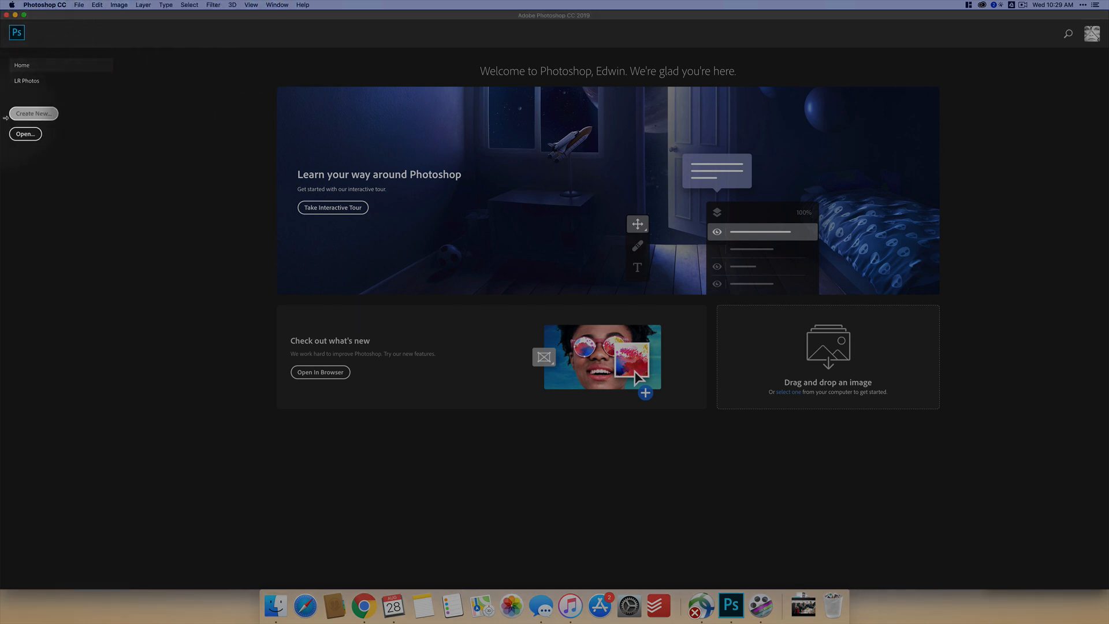
click(22, 136)
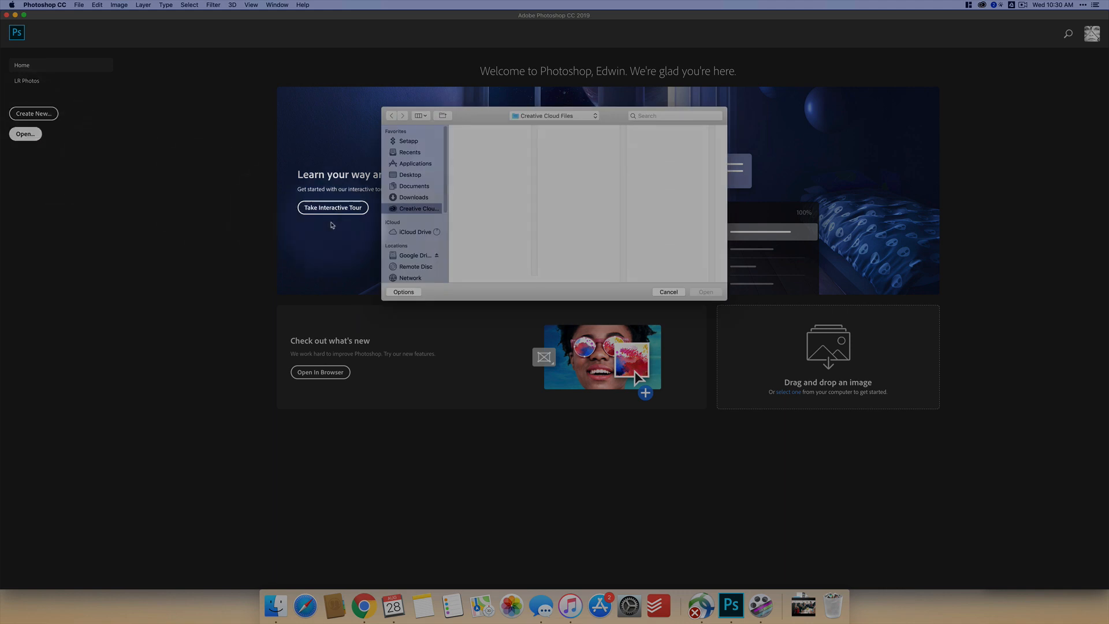
click(423, 255)
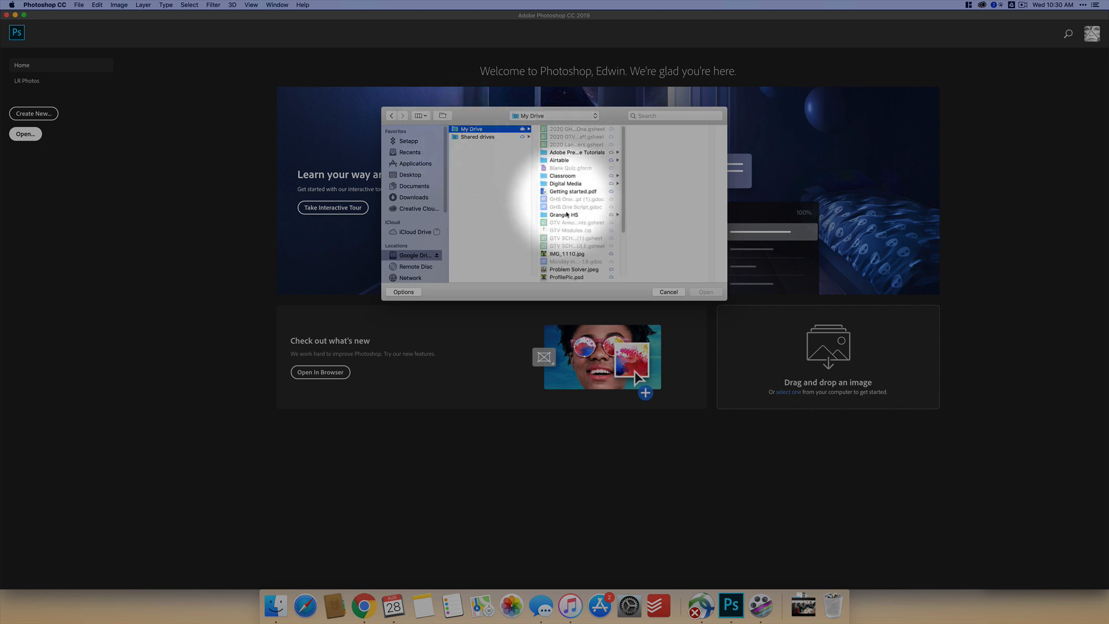
click(570, 254)
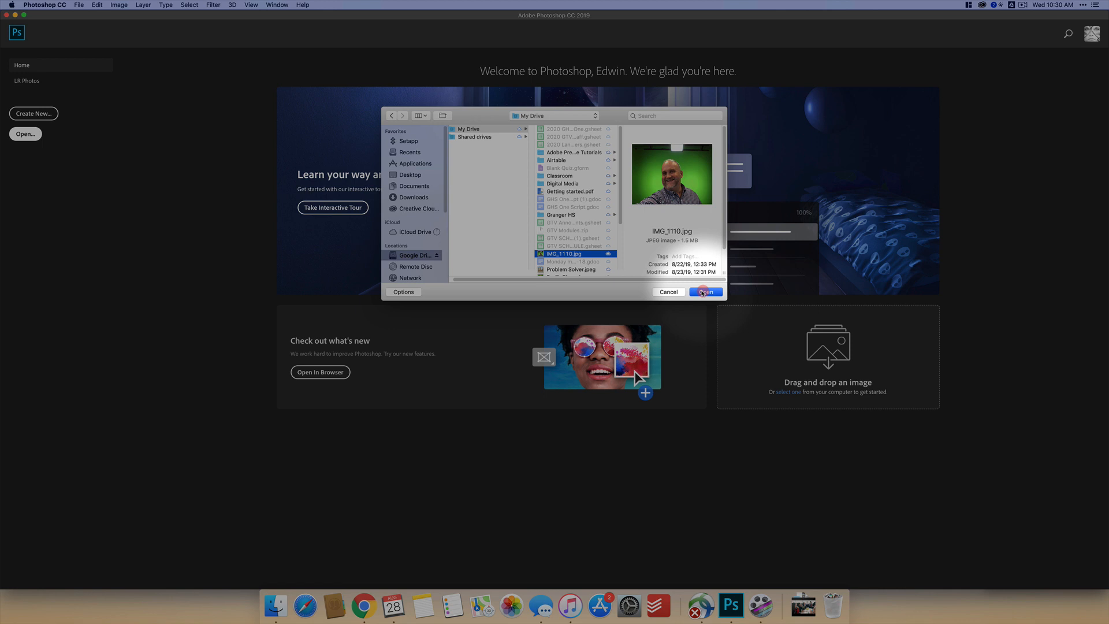
click(703, 292)
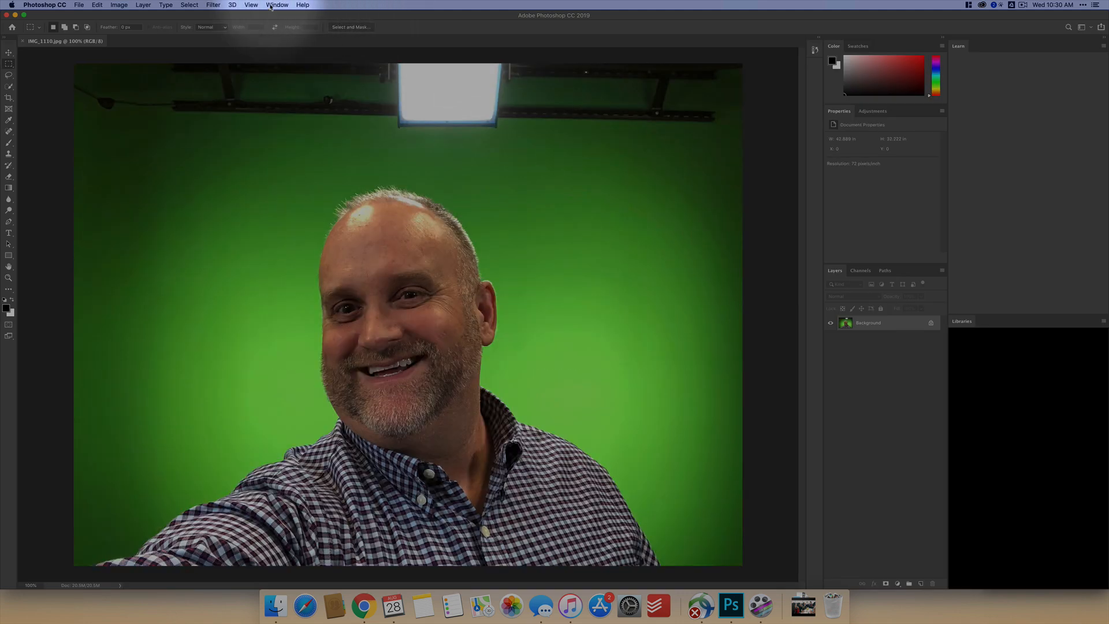
- Reset the Essentials workspace to its default layout
click(277, 5)
mouse_move(284, 18)
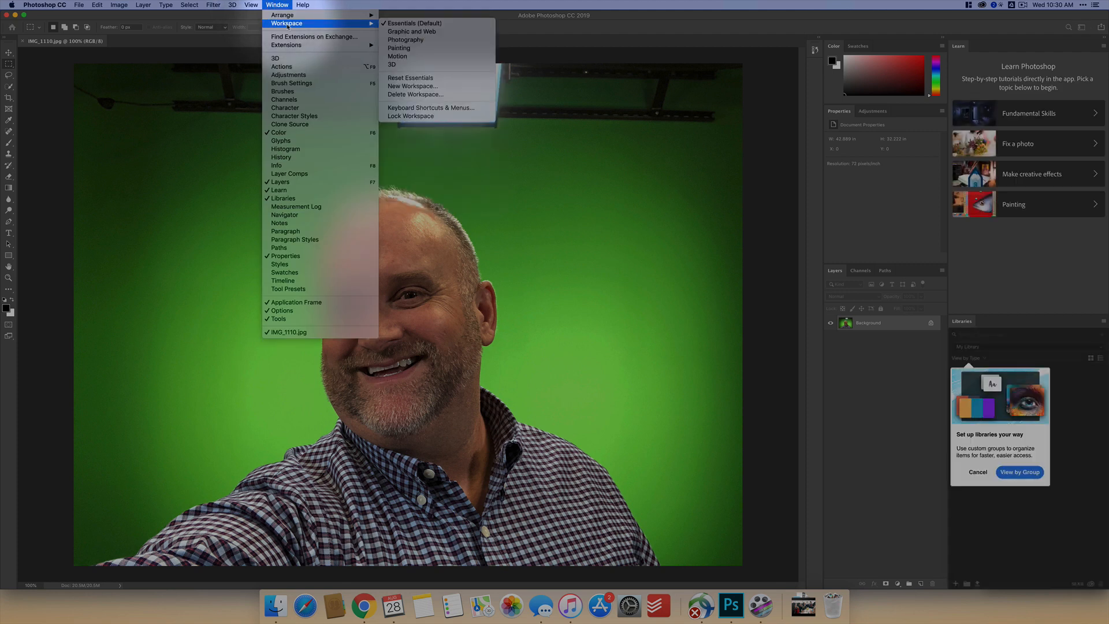
click(409, 78)
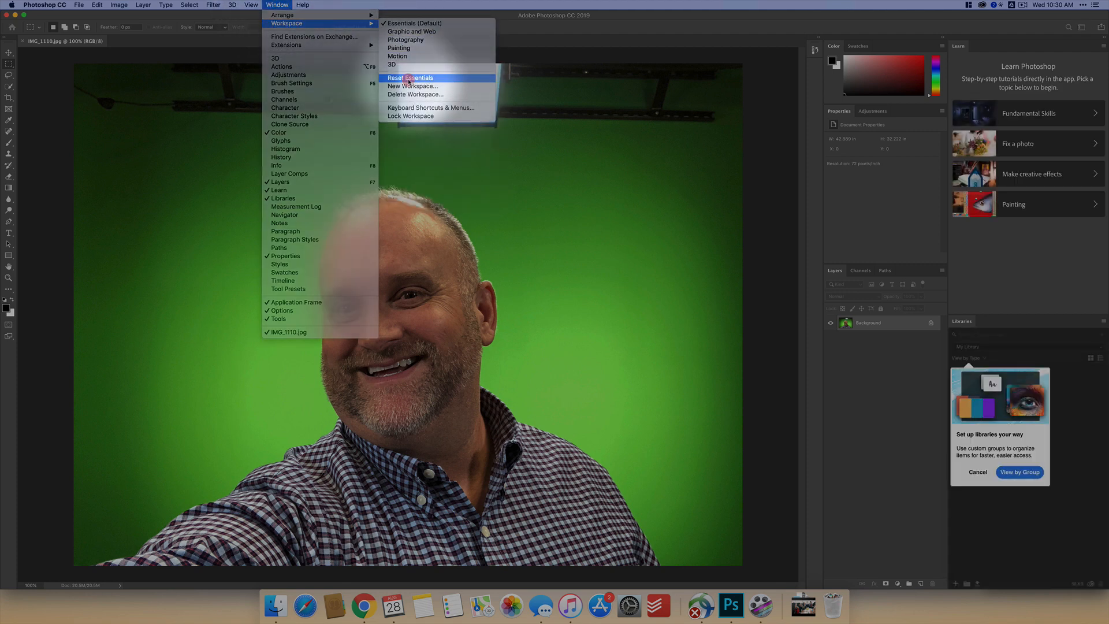
click(282, 6)
mouse_move(289, 23)
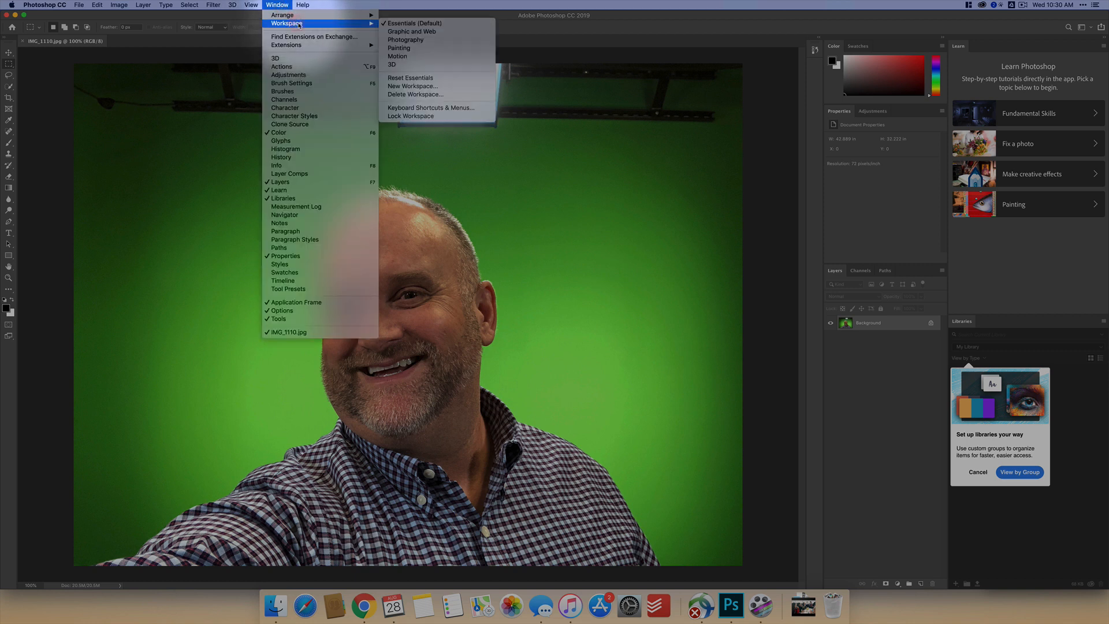
click(562, 26)
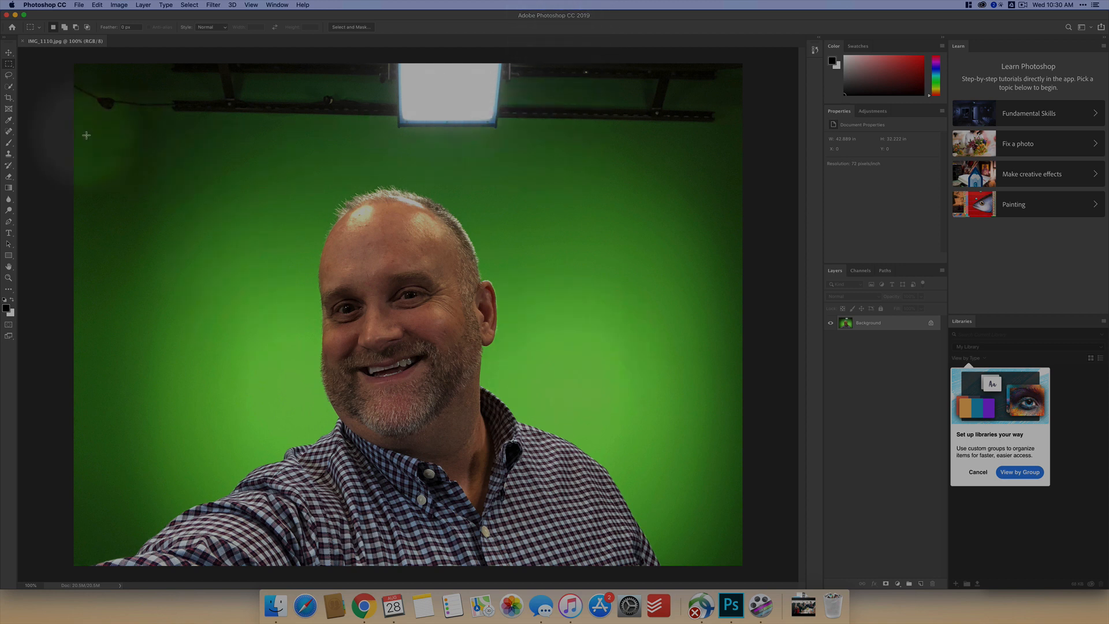
- Set up a 1:1 (Square) crop and shrink its frame to about 26.4 in around the man's head and shoulders
click(9, 99)
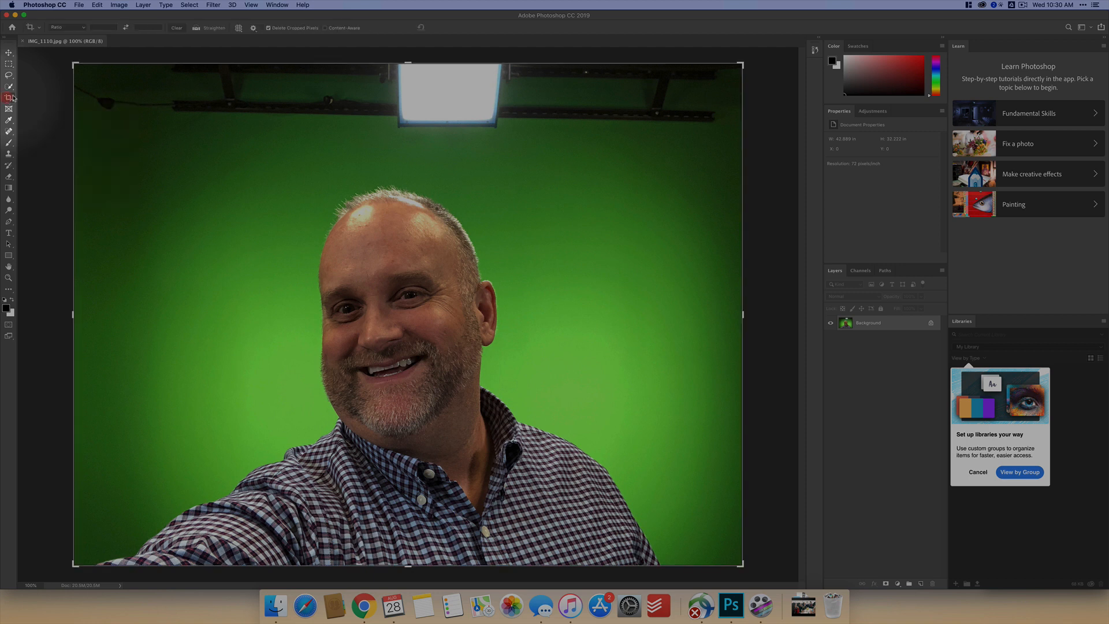
click(58, 27)
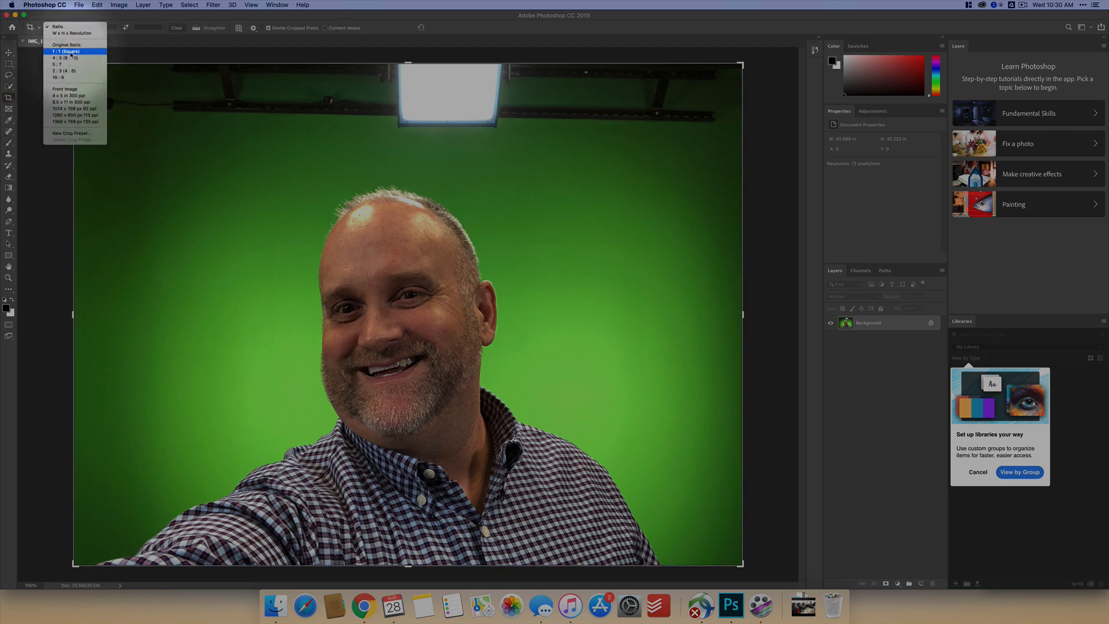
click(67, 51)
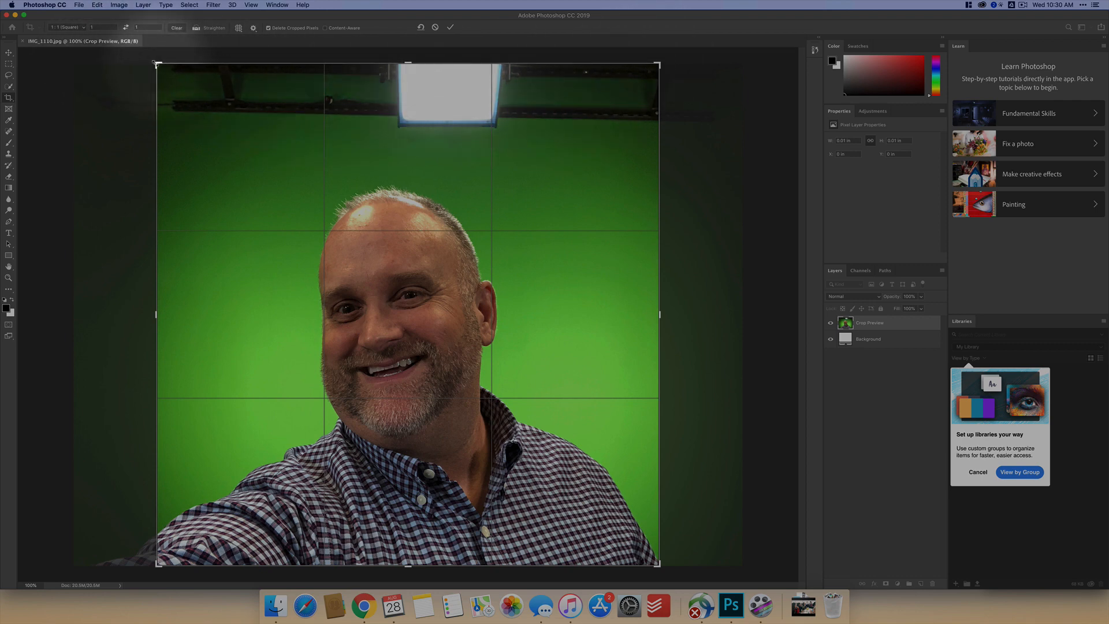
drag(156, 64, 194, 117)
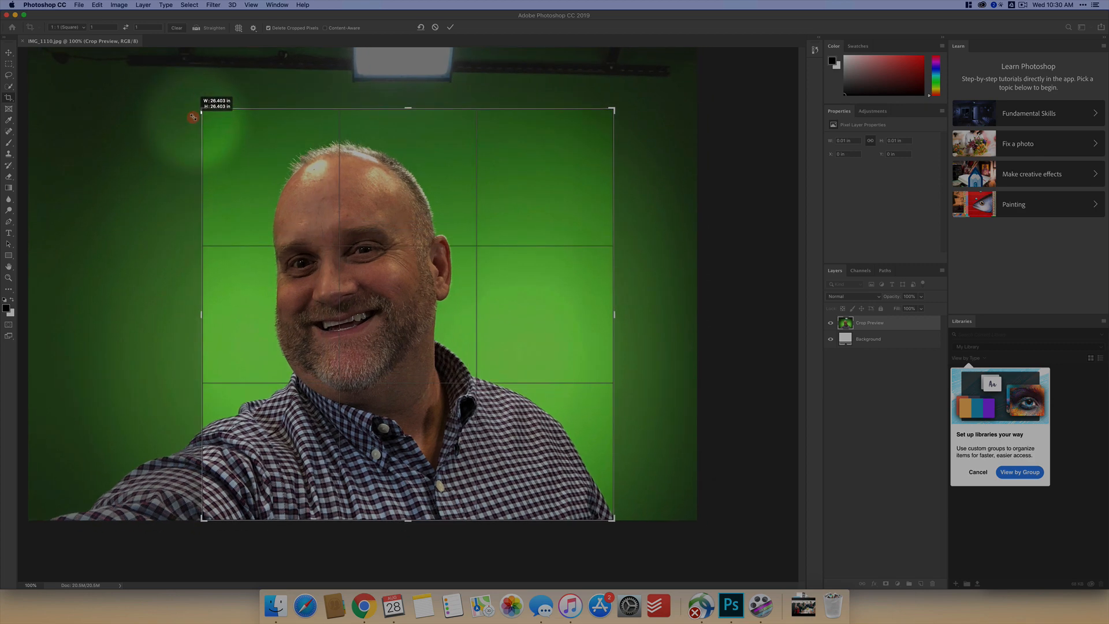
drag(406, 249, 477, 242)
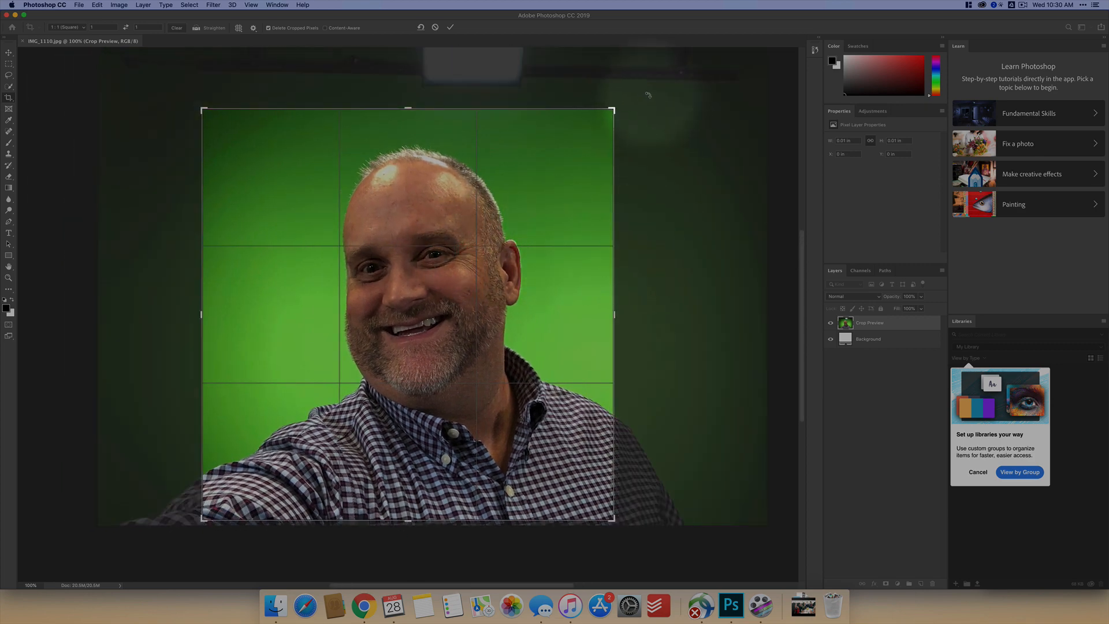
- Tighten the square crop to about 25 in, center the man's head in the frame and apply the crop
drag(613, 109, 608, 111)
drag(490, 221, 481, 232)
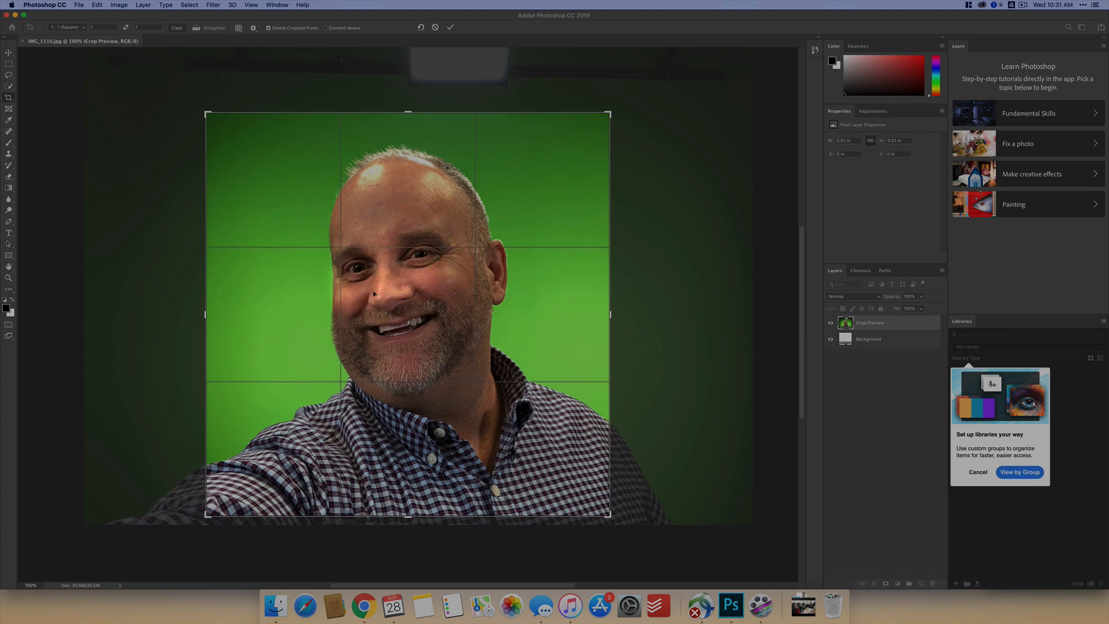
drag(207, 515, 222, 500)
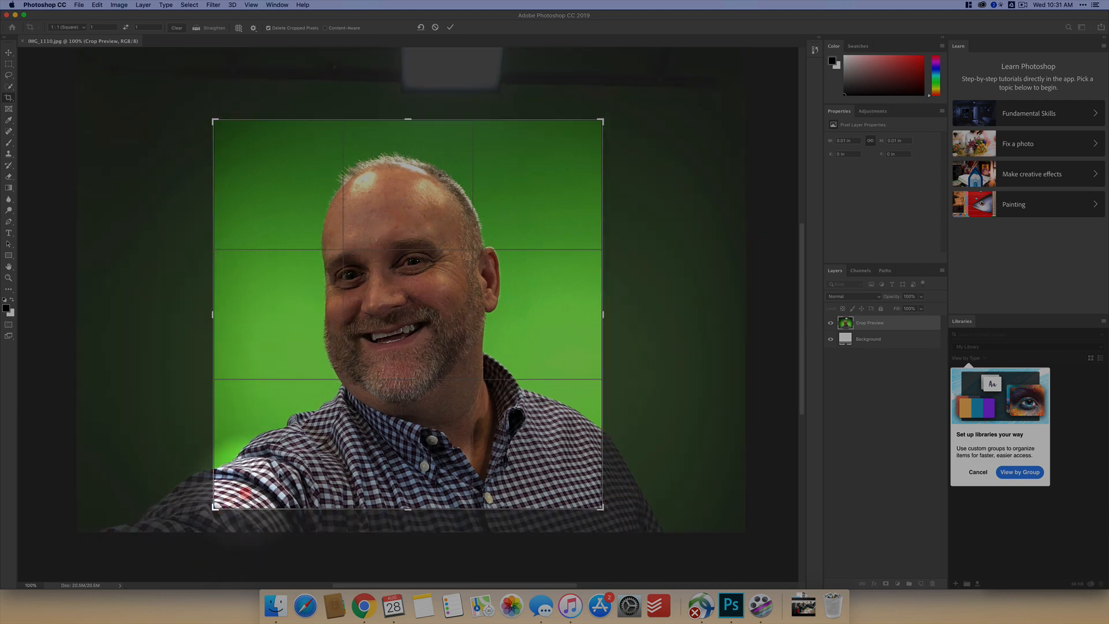
drag(324, 456, 328, 457)
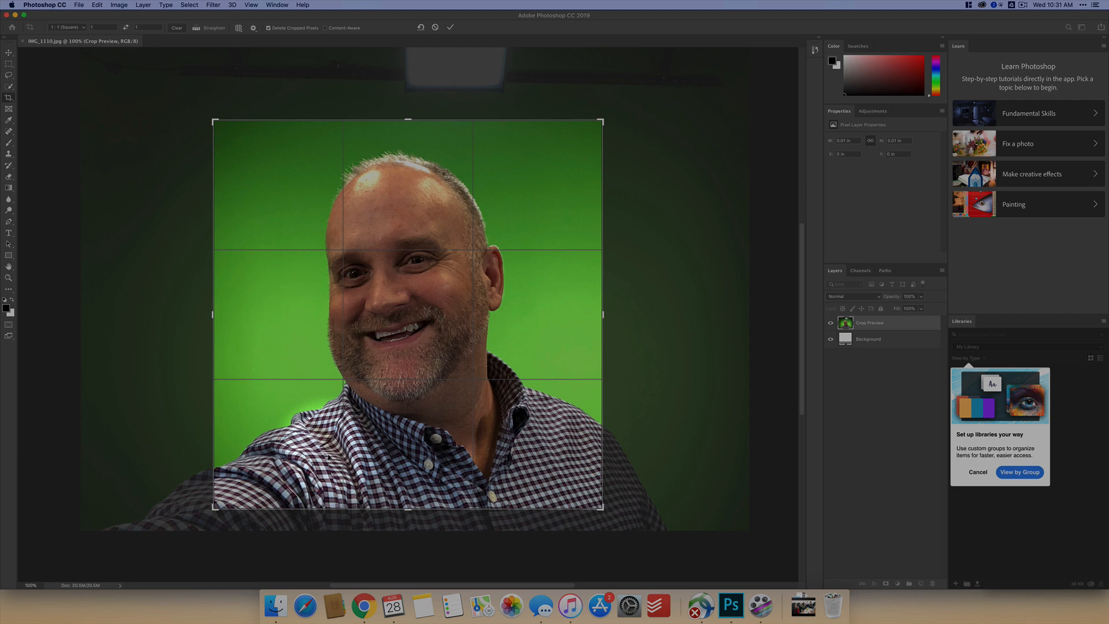
scroll(328, 457, left, 5)
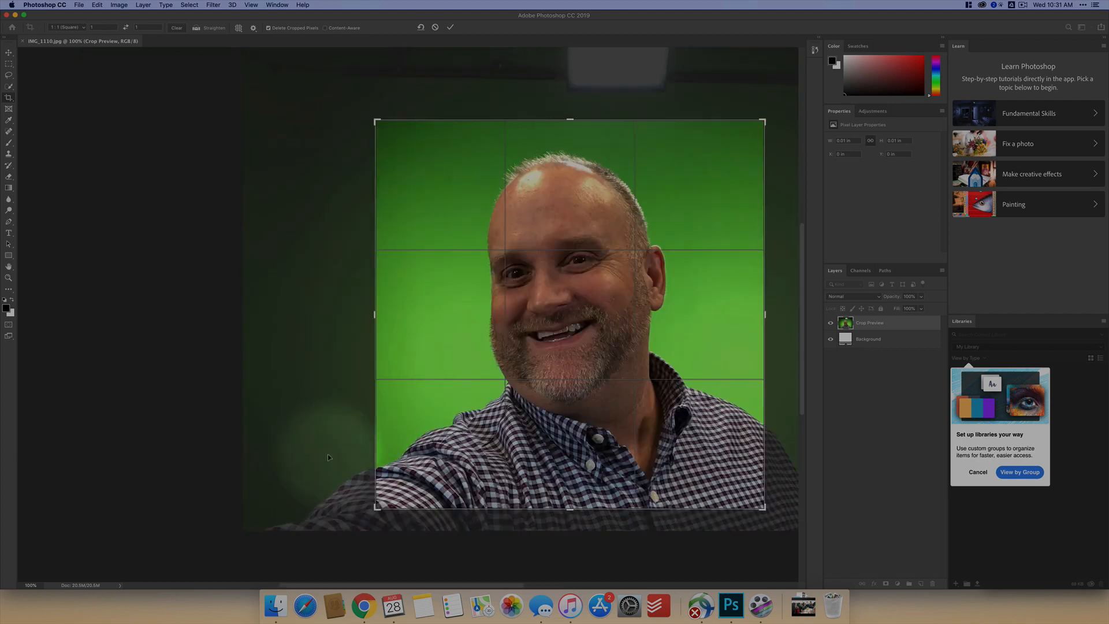
click(451, 28)
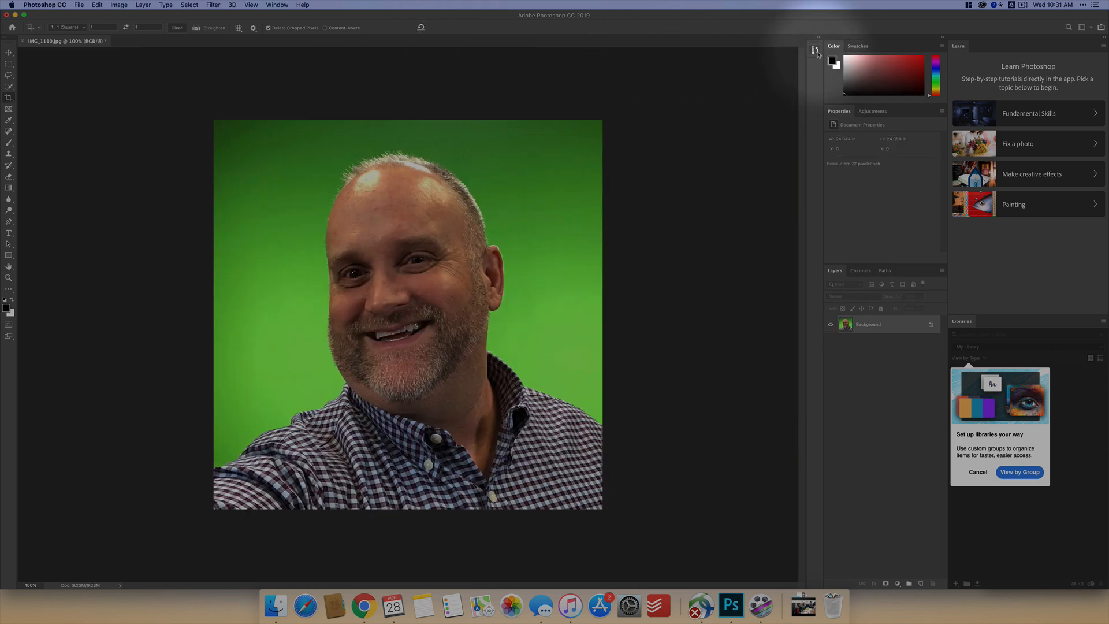
- Show the History panel and lengthen it to make room for more entries
click(814, 49)
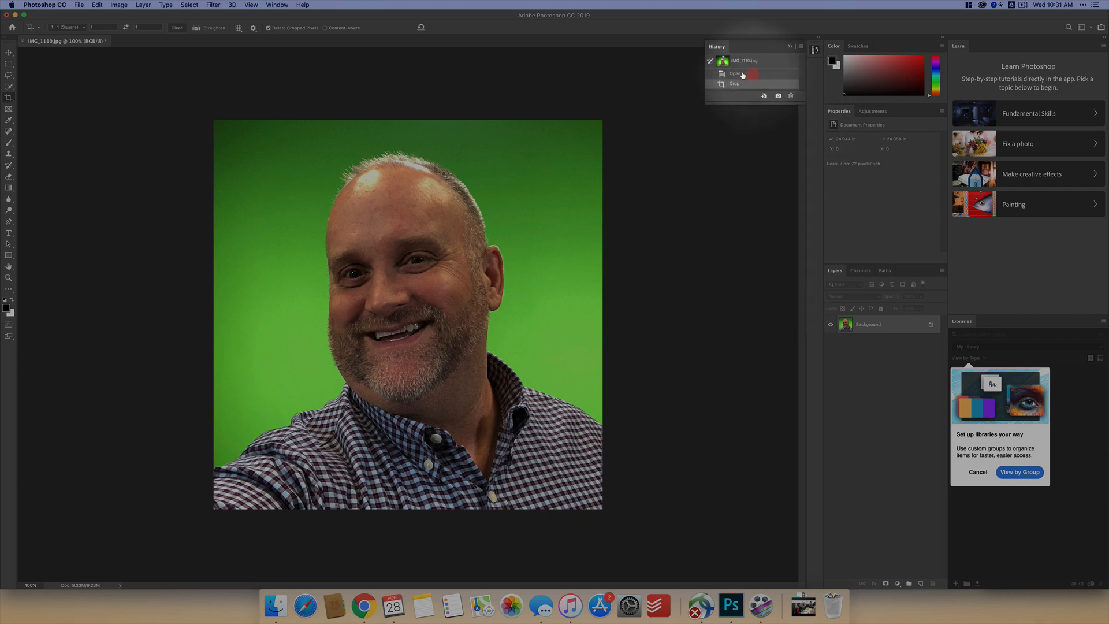
drag(728, 102, 725, 335)
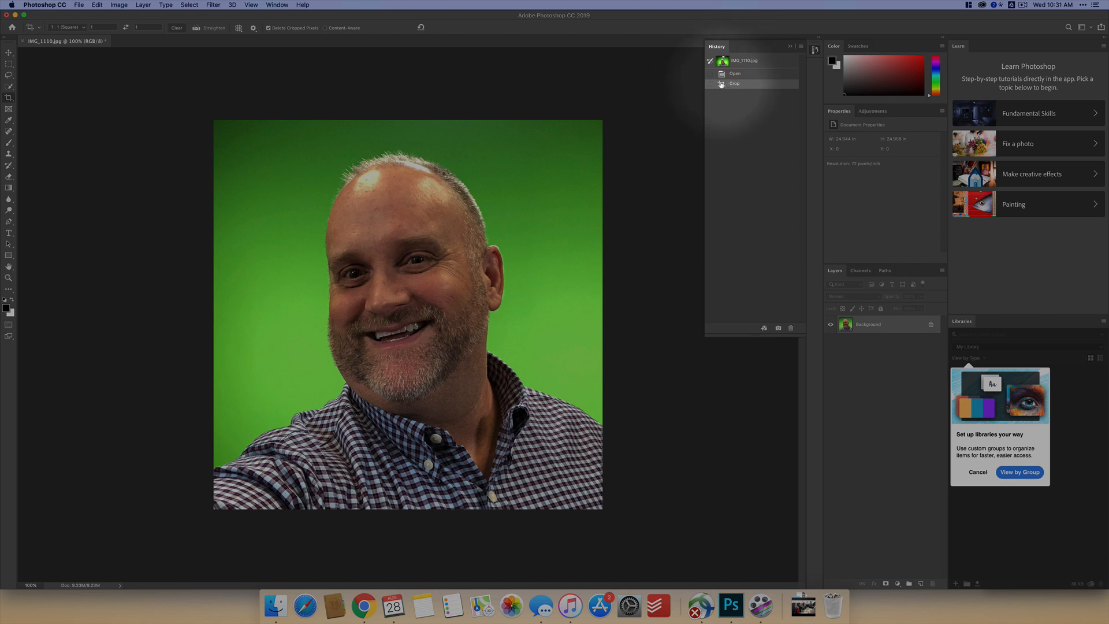
- Start a Color Range selection and sample the light and dark greens of the backdrop
click(188, 5)
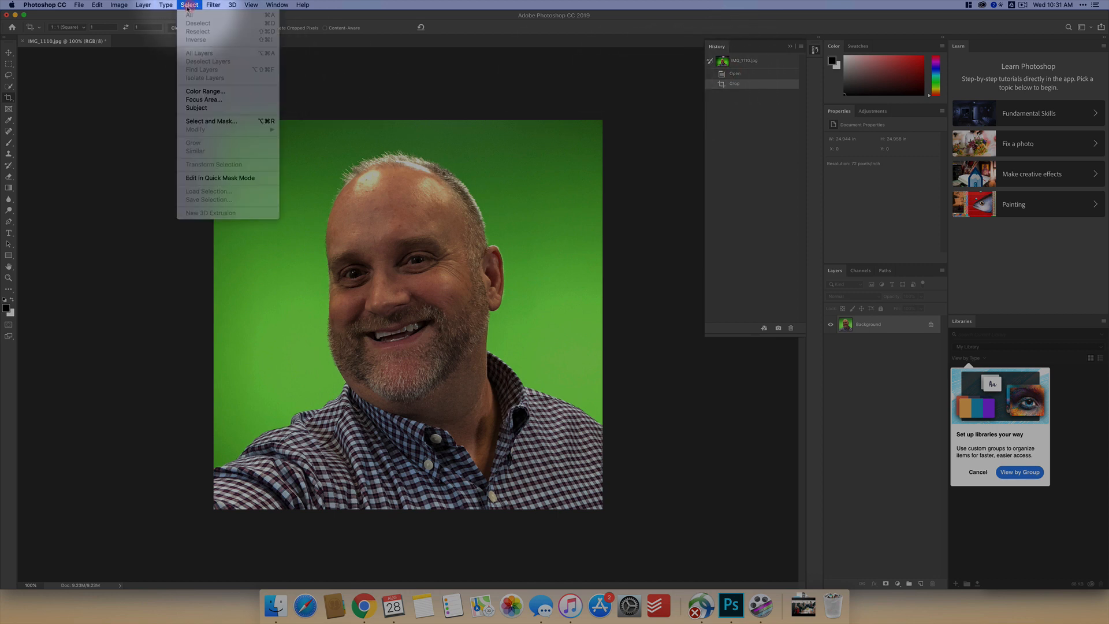
click(202, 93)
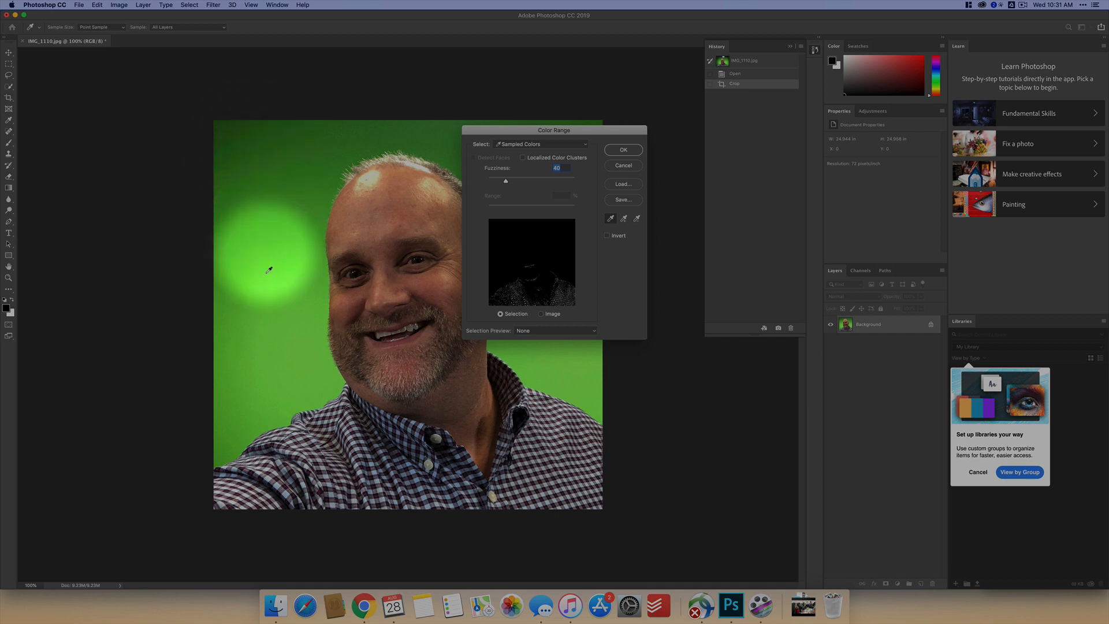
click(254, 143)
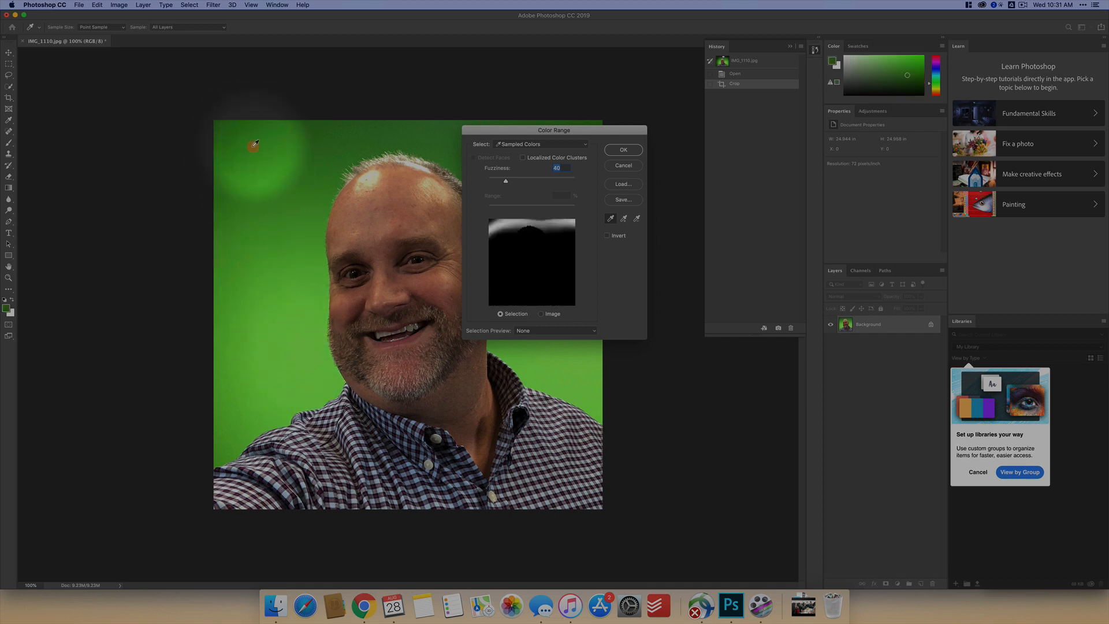
key(shift)
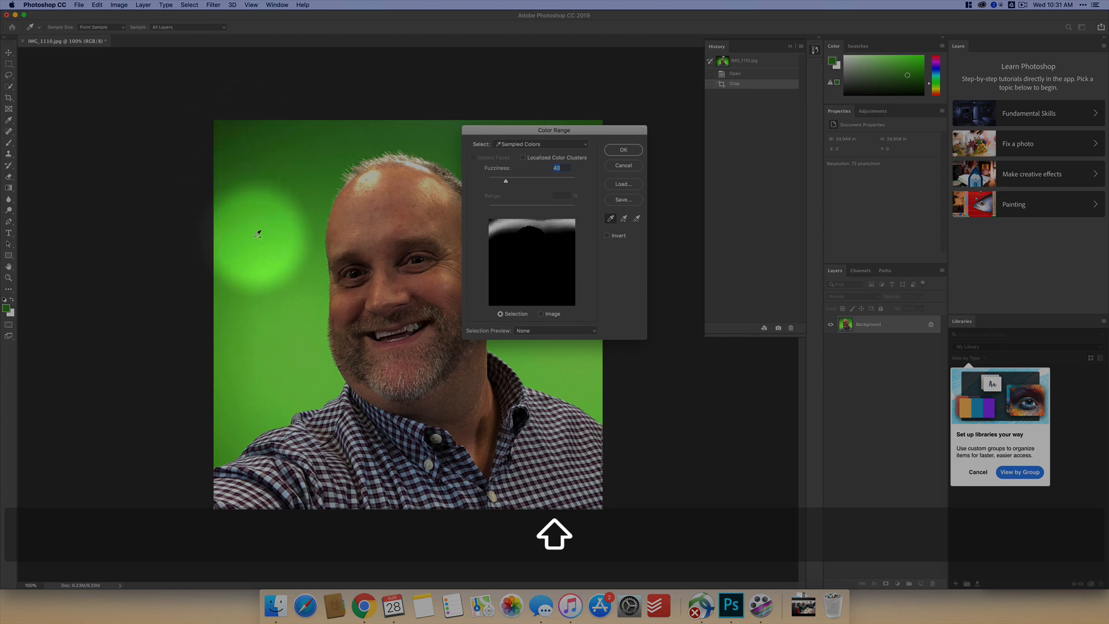
mouse_move(258, 234)
mouse_down()
mouse_move(256, 375)
mouse_move(239, 415)
mouse_move(294, 354)
mouse_move(292, 224)
mouse_move(307, 150)
mouse_move(283, 131)
mouse_move(229, 138)
mouse_up()
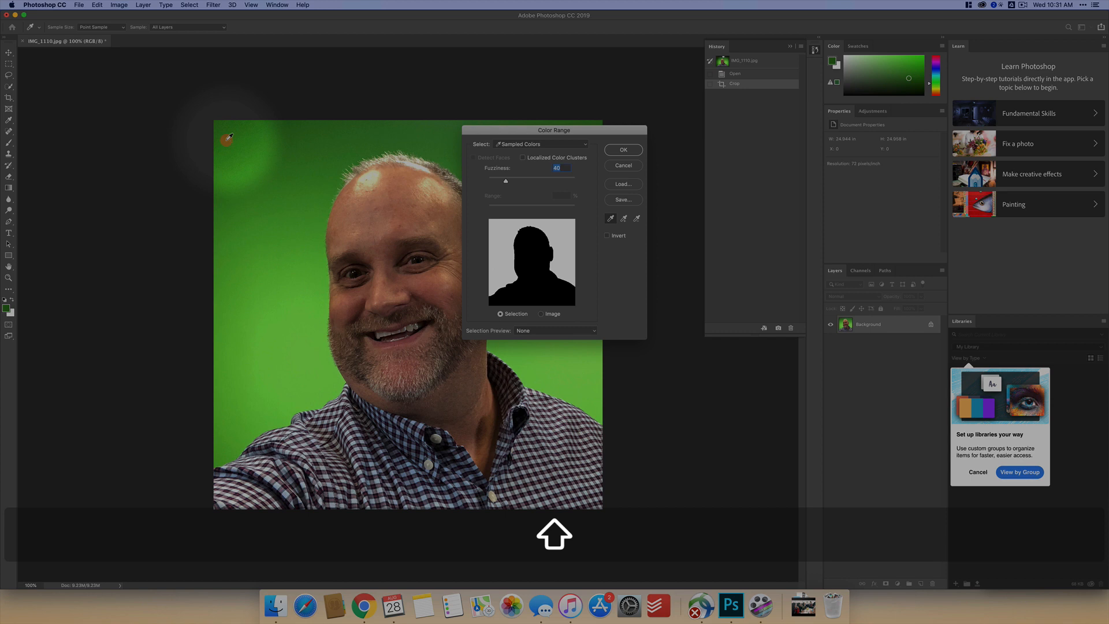
- Raise the Color Range fuzziness to 61, invert the range and create the selection of the man
drag(503, 130, 619, 126)
mouse_move(623, 180)
mouse_down()
mouse_move(680, 180)
mouse_move(633, 183)
mouse_up()
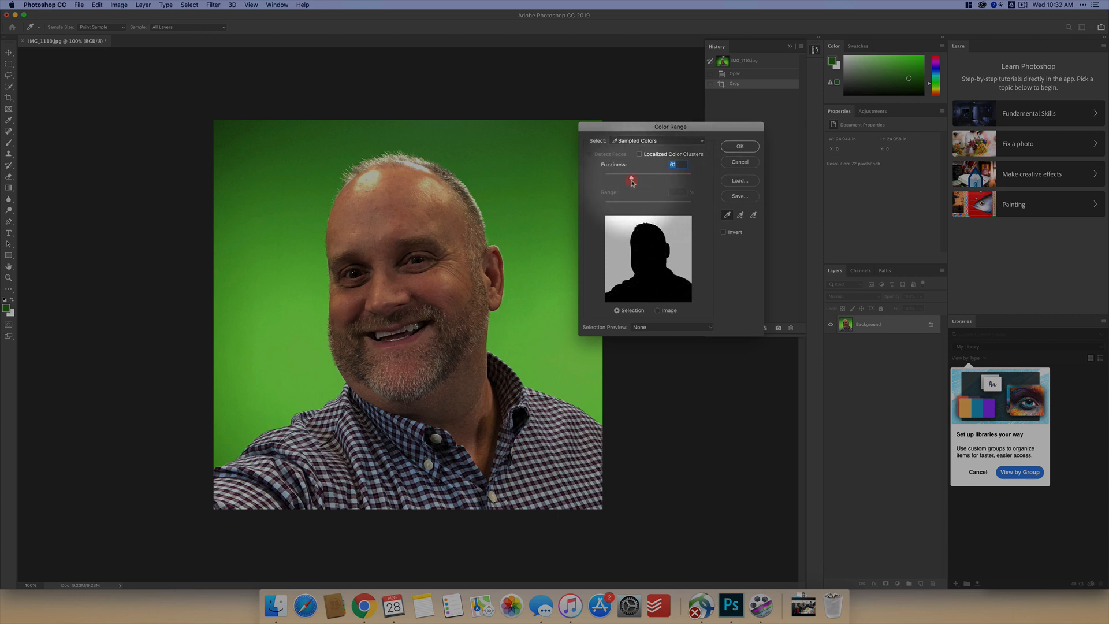
click(612, 242)
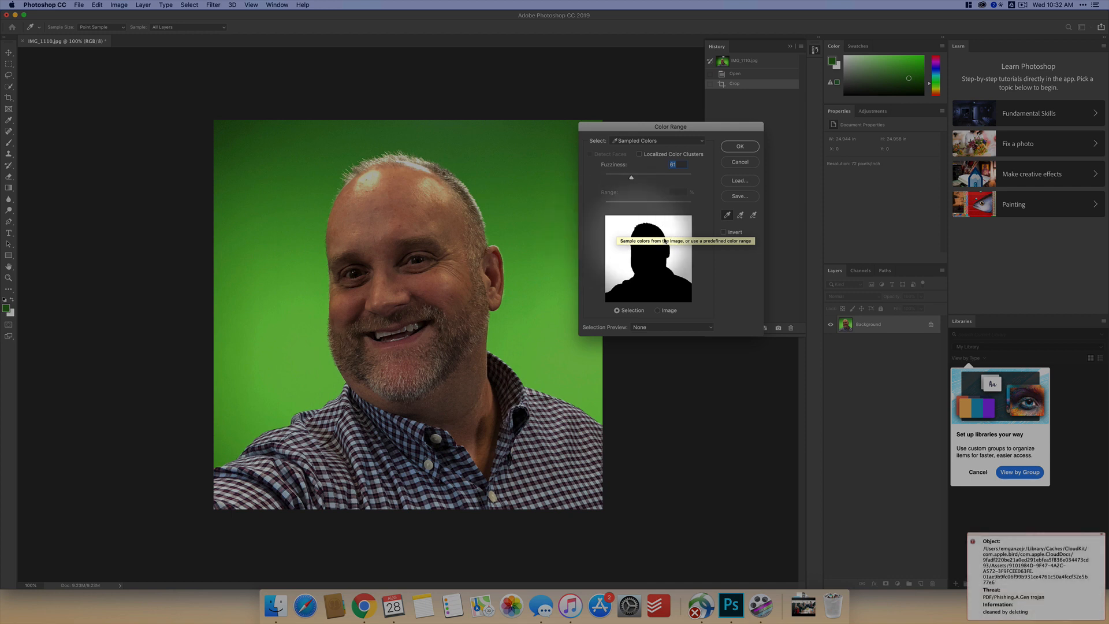
click(723, 233)
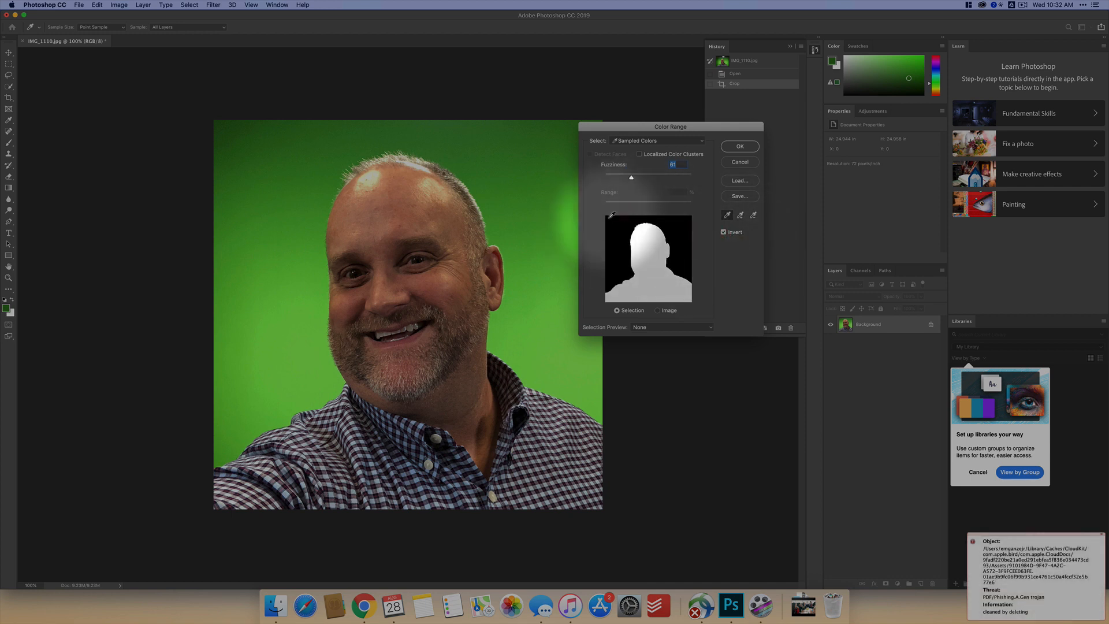
click(740, 146)
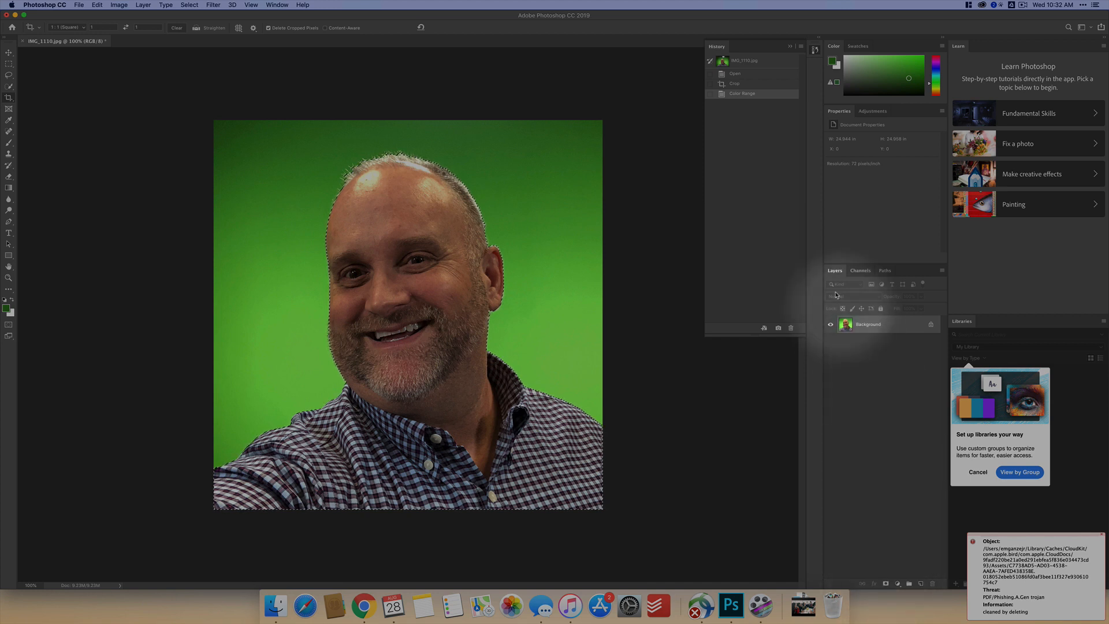
- Add a layer mask from the selection to hide the green backdrop
click(886, 584)
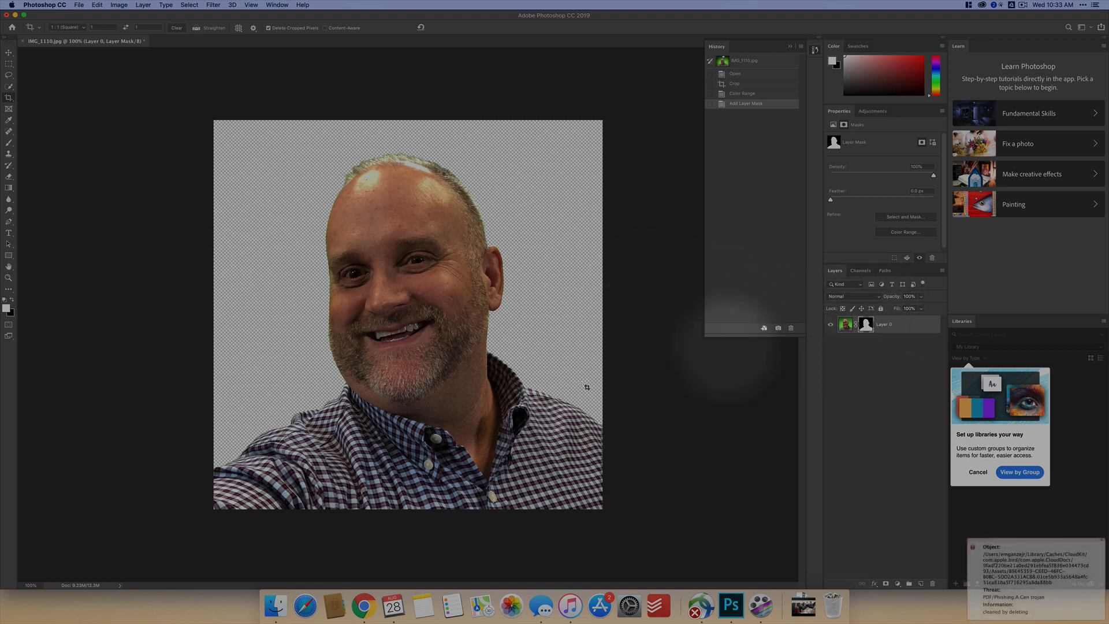
- With the Brush tool, dab black on the layer mask at the jaw edge above the collar, and restore the spot with white
key(b)
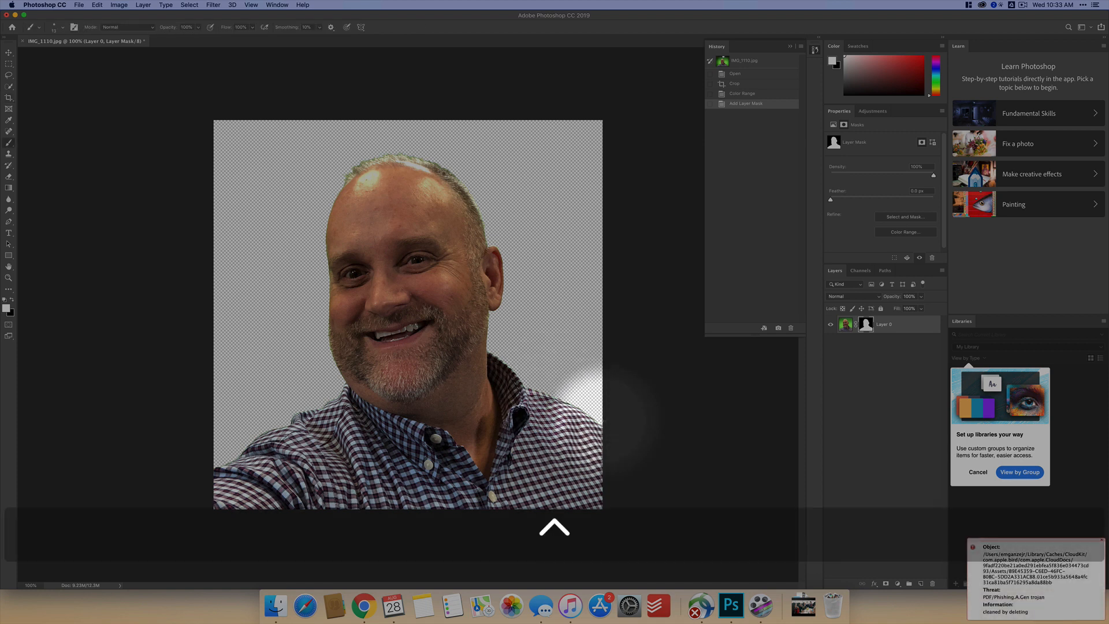
key(super+equal)
key(super+equal)
key(super+equal)
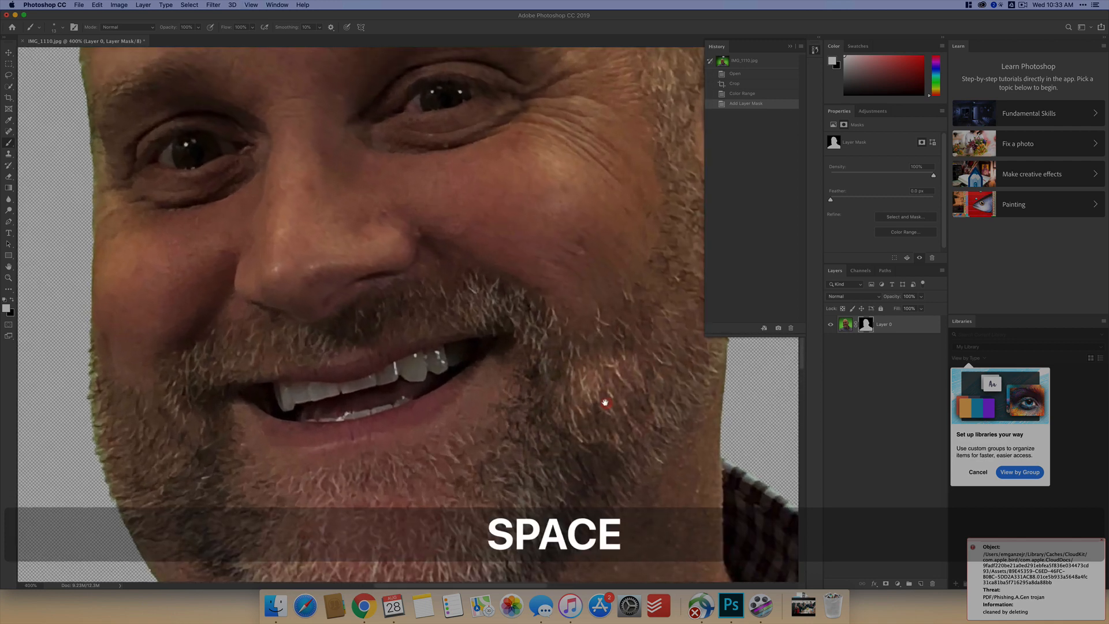
drag(605, 403, 187, 255)
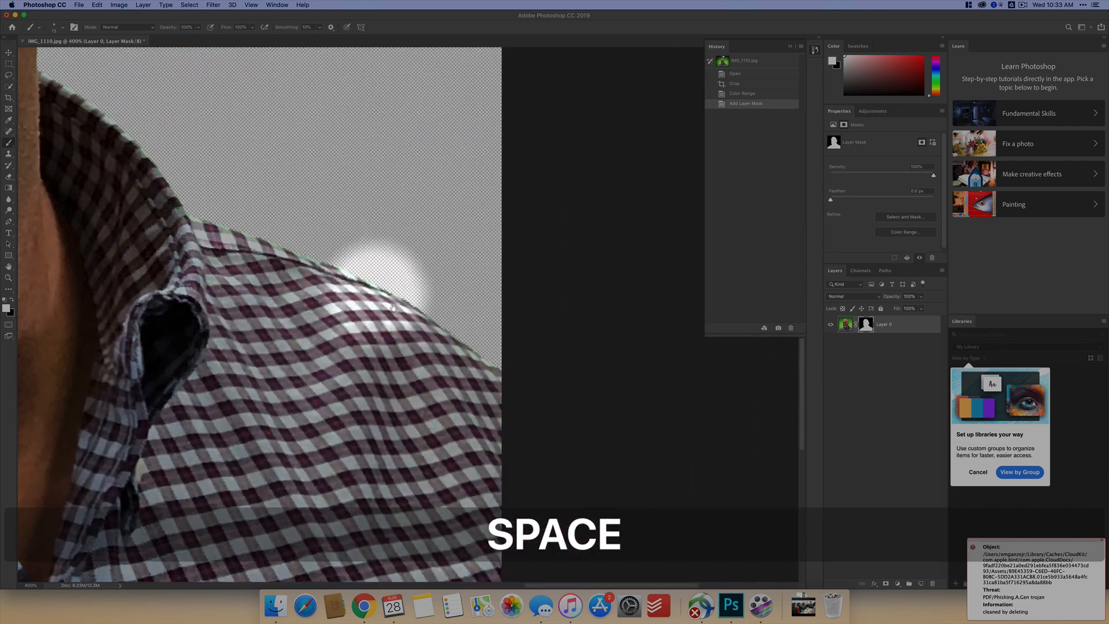
drag(432, 266, 295, 208)
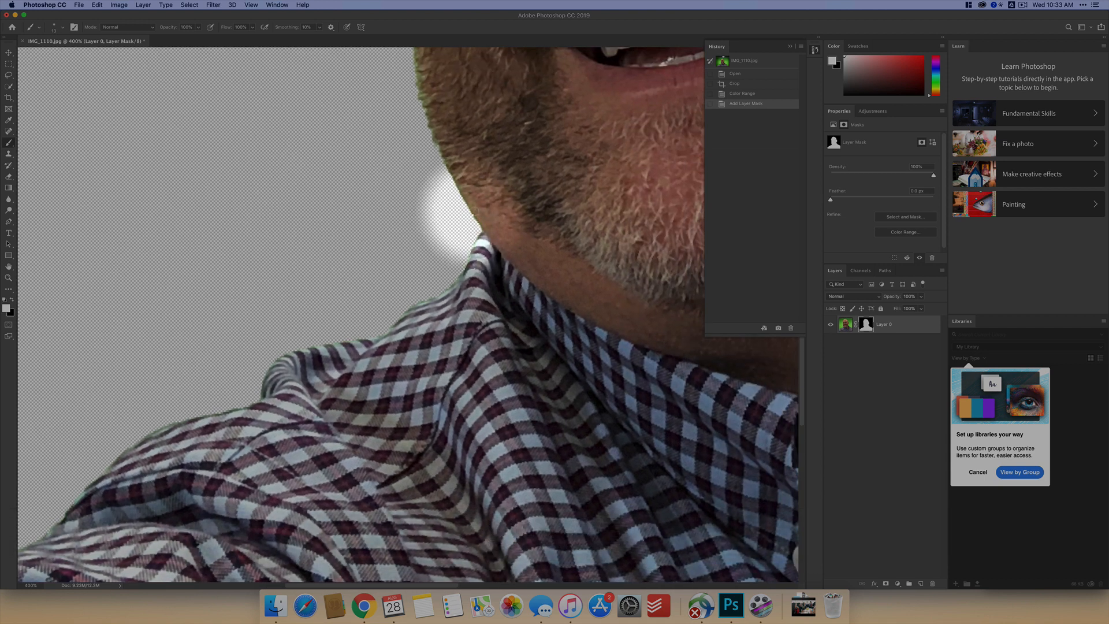
key(x)
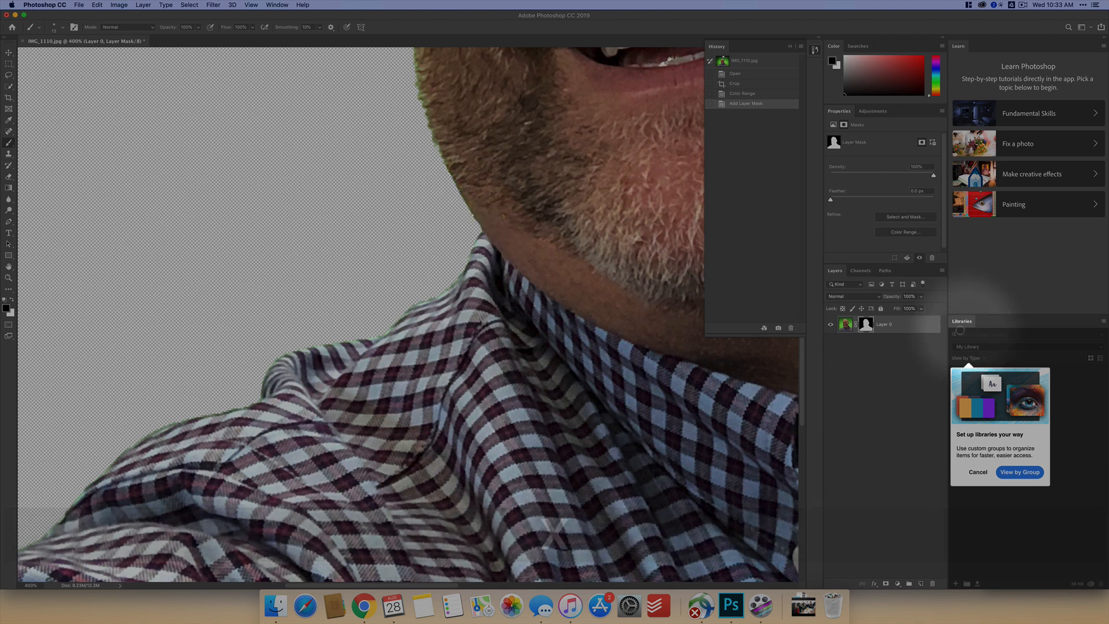
key(x)
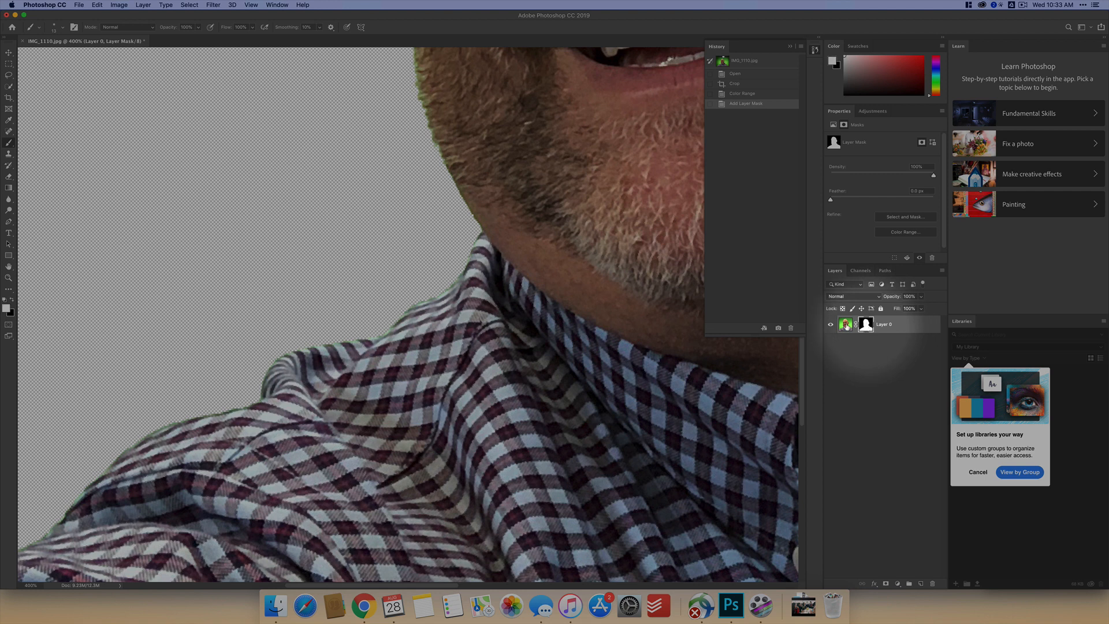
key(x)
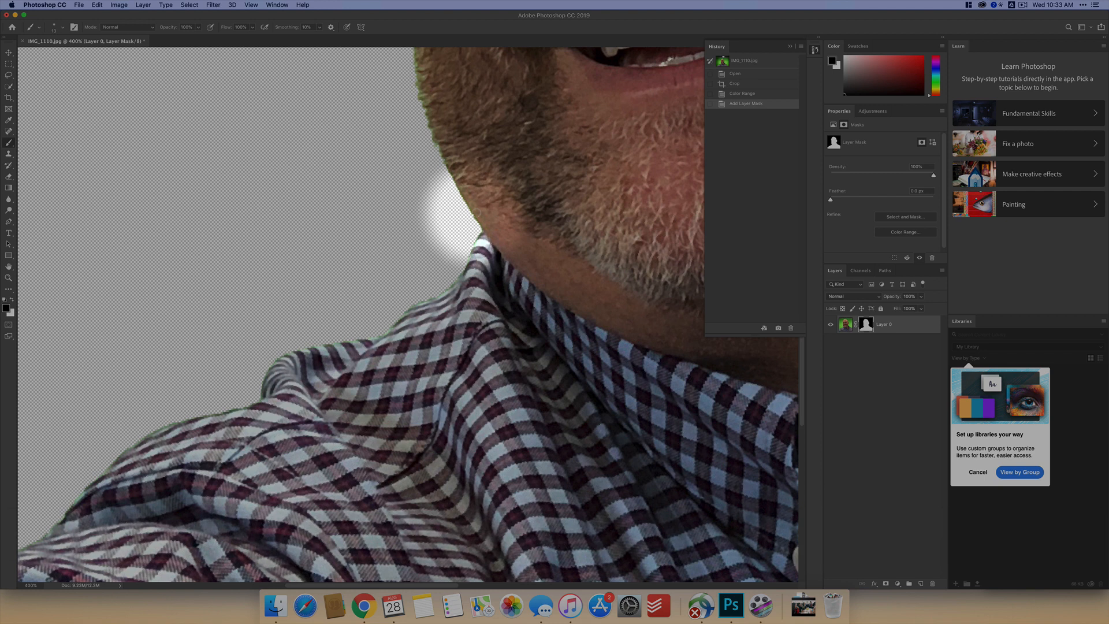
click(479, 214)
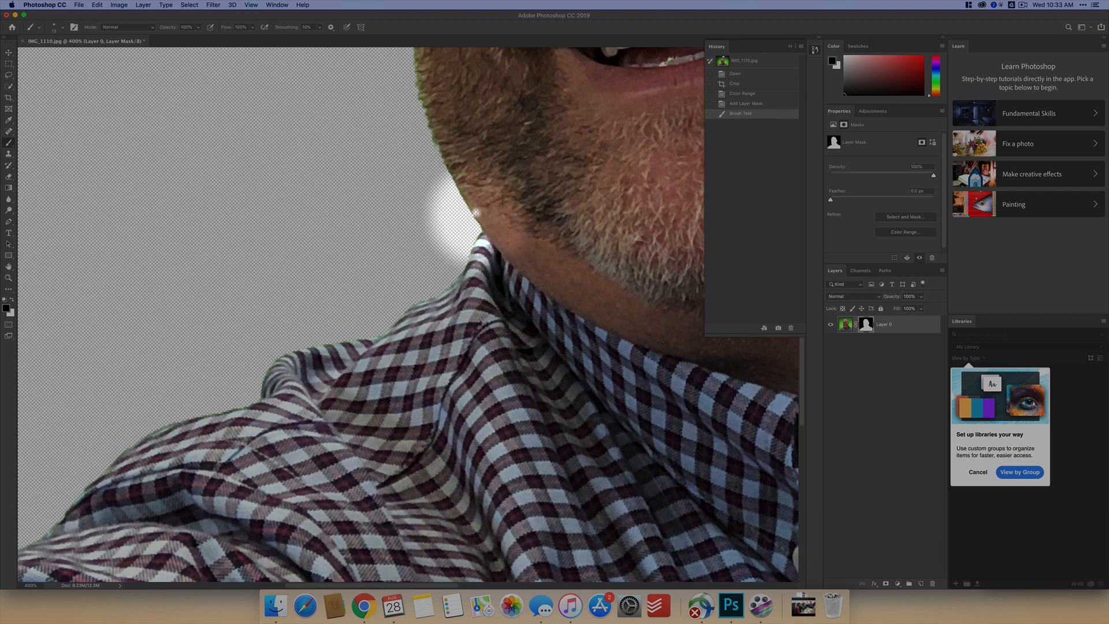
key(x)
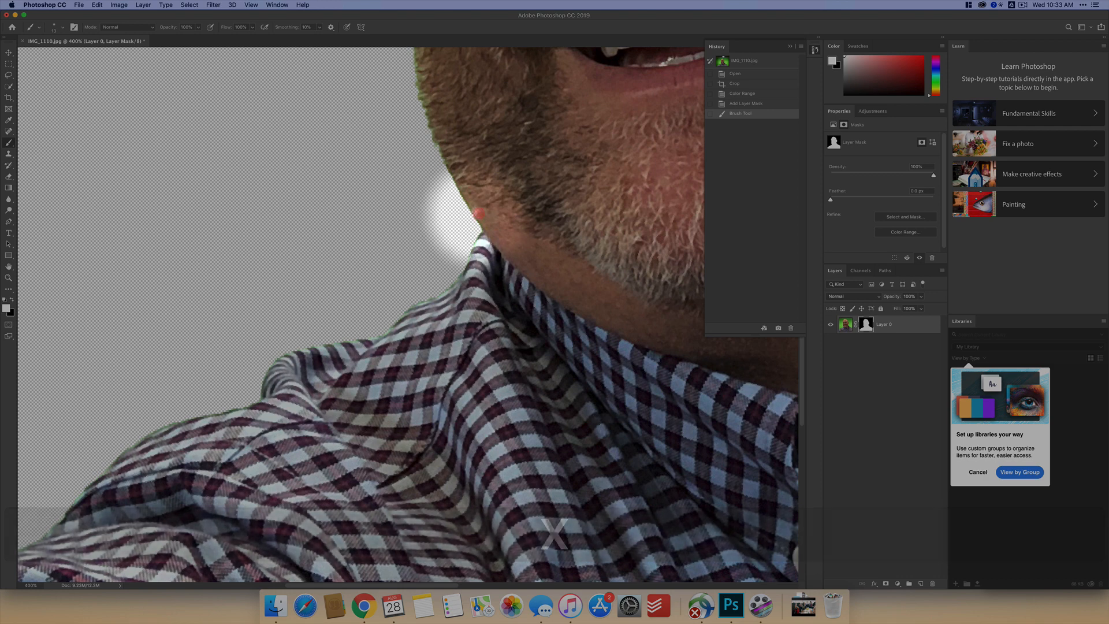
click(475, 207)
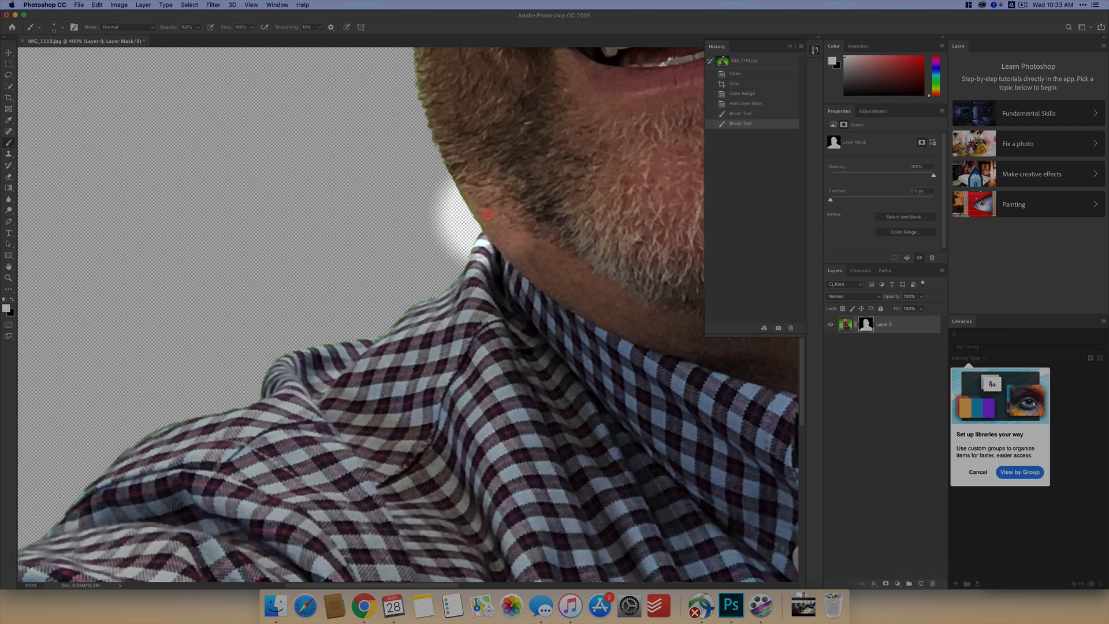
- Brush white on the layer mask to reveal backdrop beside the lower jaw, and paint it away with black along the jawline
key(super+equal)
key(super+equal)
key(super+equal)
key(space)
drag(495, 208, 488, 280)
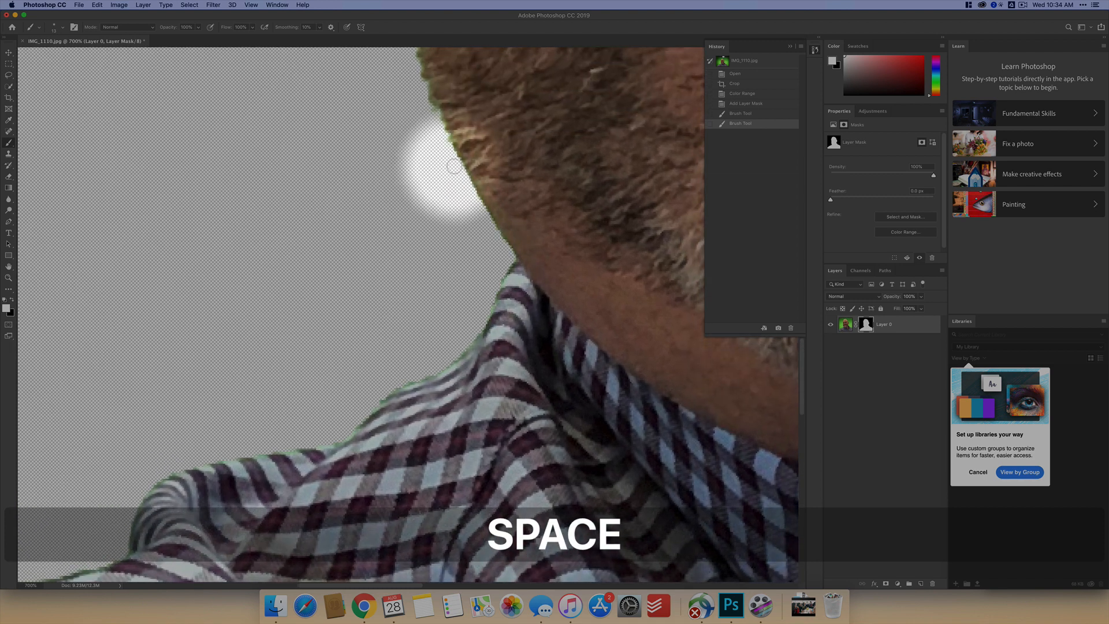
key(x)
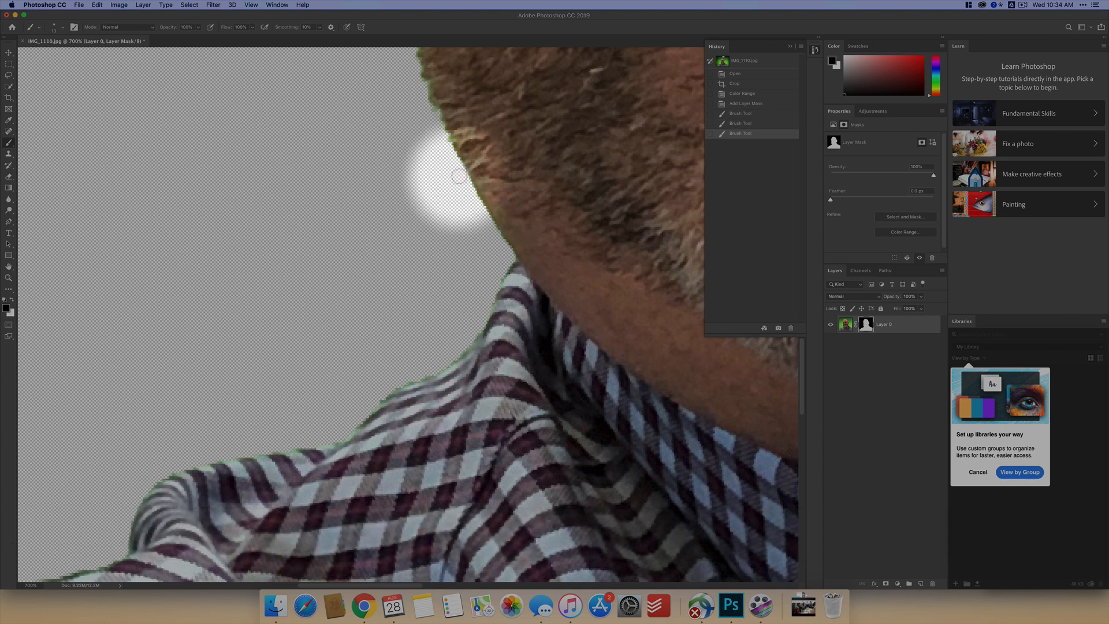
key(shift)
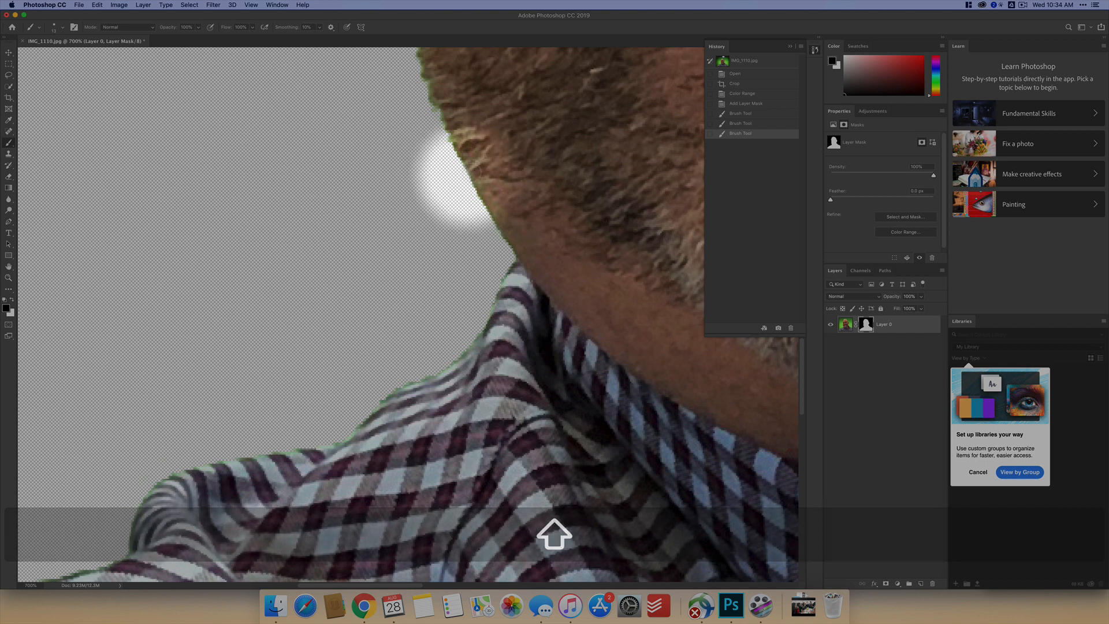
key(x)
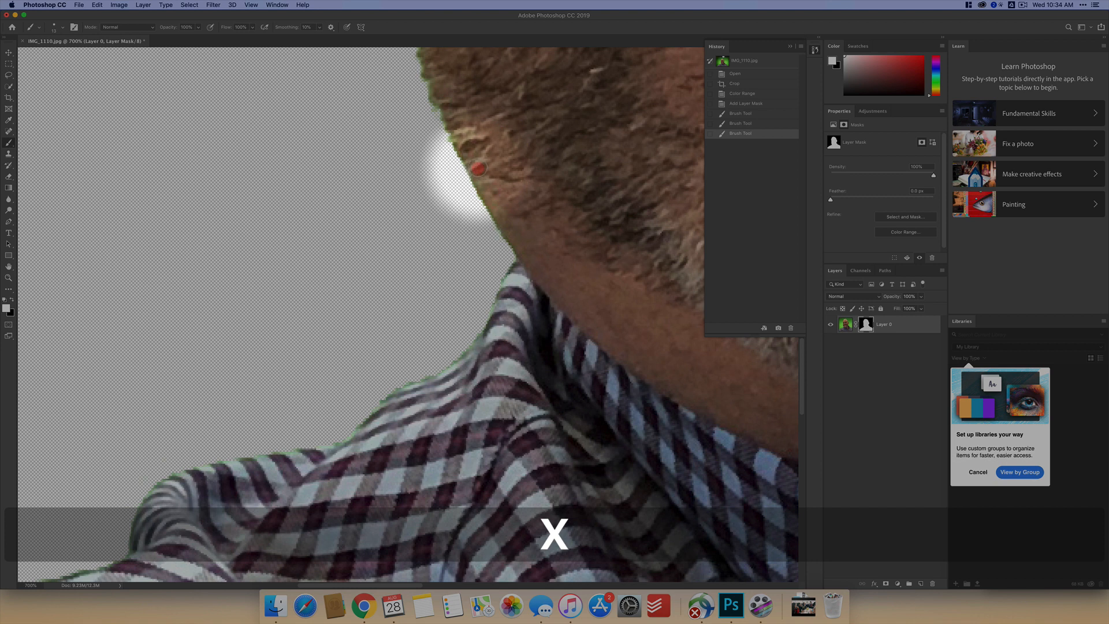
drag(475, 165, 461, 173)
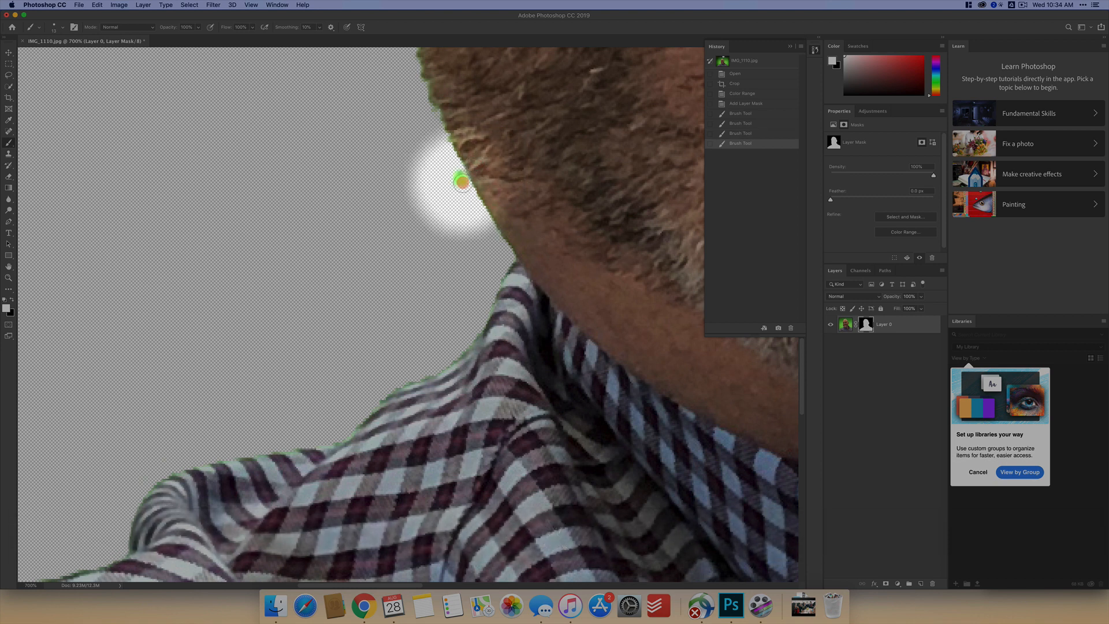
key(x)
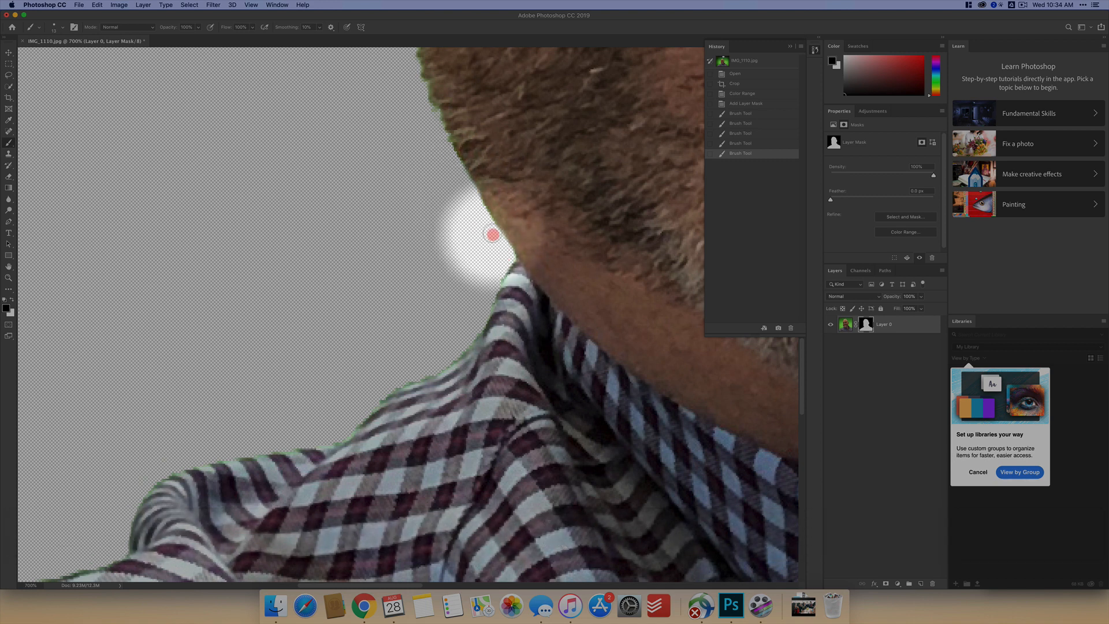
mouse_move(486, 219)
mouse_down()
mouse_move(470, 193)
mouse_move(409, 164)
mouse_move(399, 260)
mouse_move(442, 292)
mouse_up()
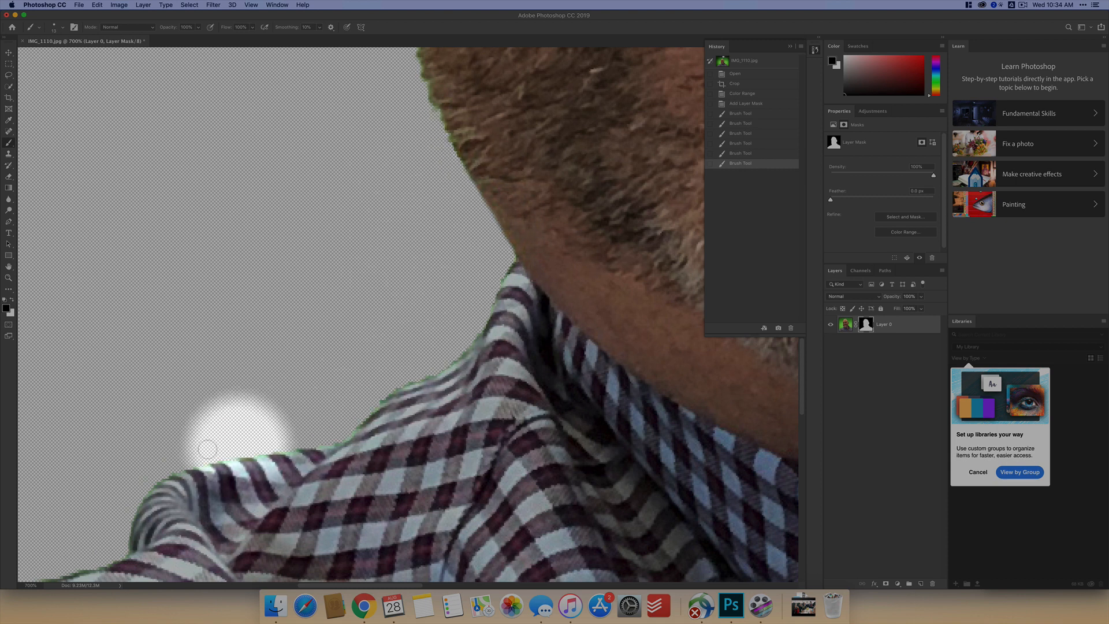
- Examine the cutout's edges around the head, beard and shoulders for remaining green fringe
key(super+minus)
key(super+minus)
key(super+minus)
key(super+minus)
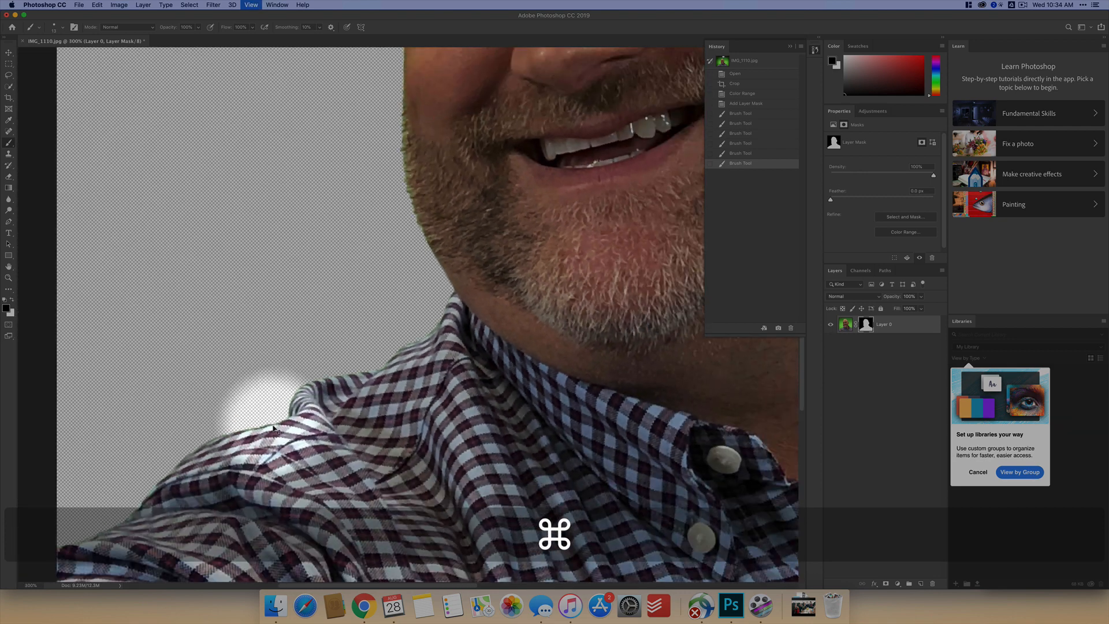
key(super+minus)
key(space)
drag(484, 219, 172, 391)
drag(253, 167, 272, 260)
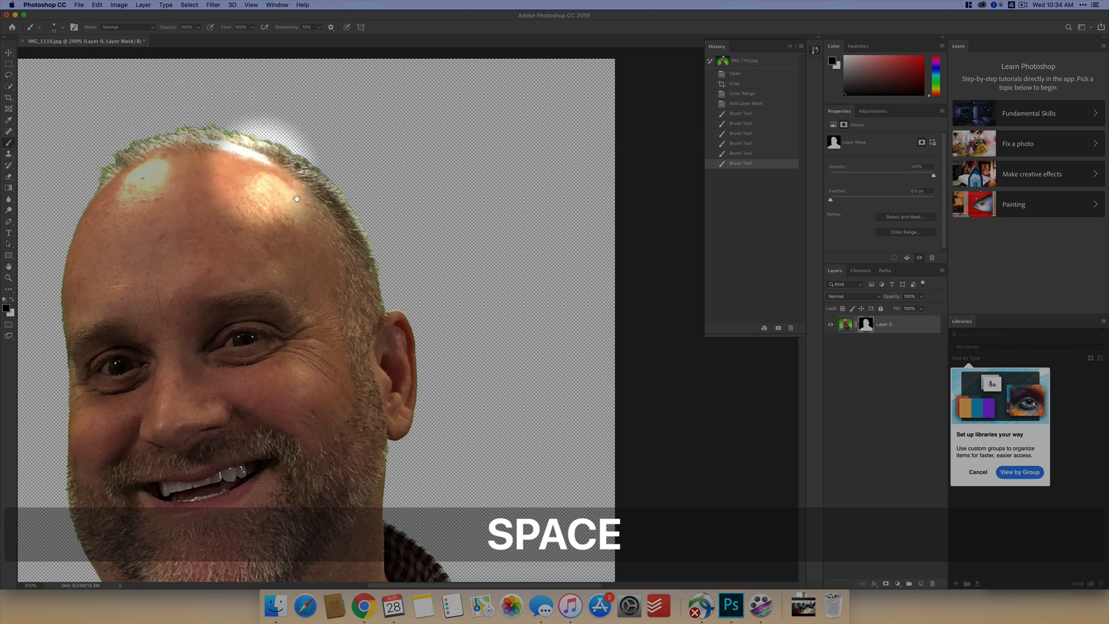
drag(345, 325, 361, 198)
drag(49, 386, 186, 381)
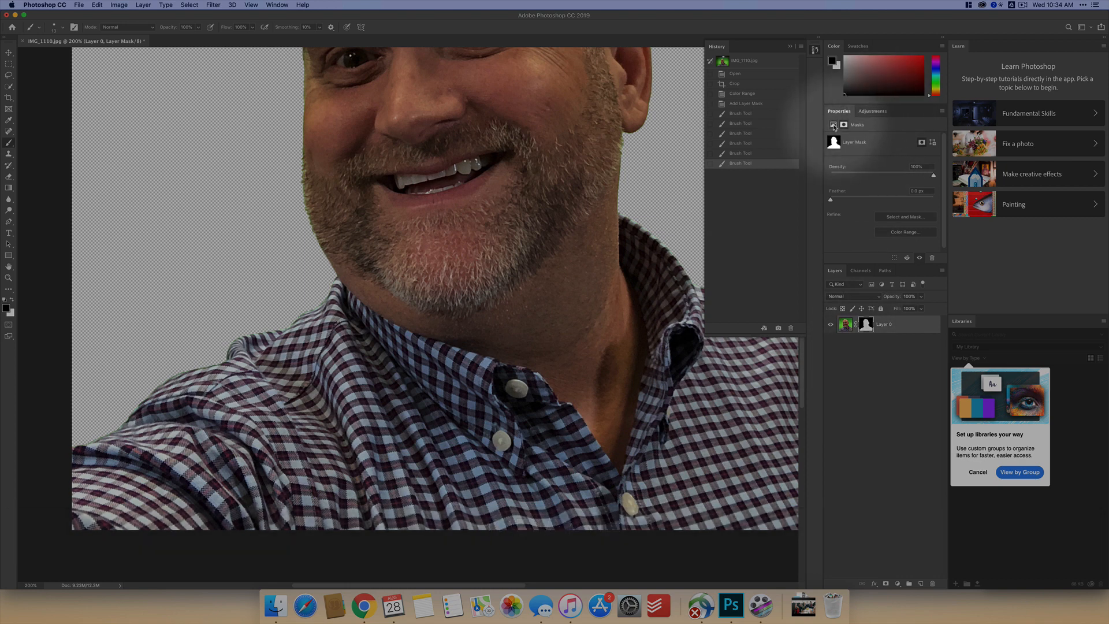
- Add a Hue/Saturation adjustment layer and lower the saturation of the Greens to -87
click(873, 111)
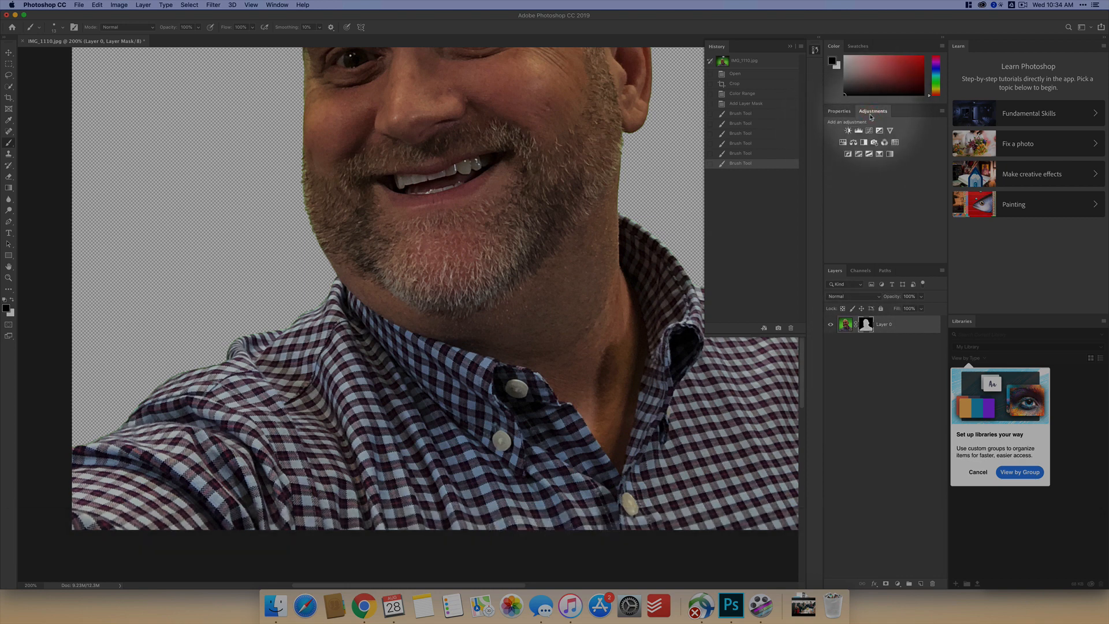
click(842, 142)
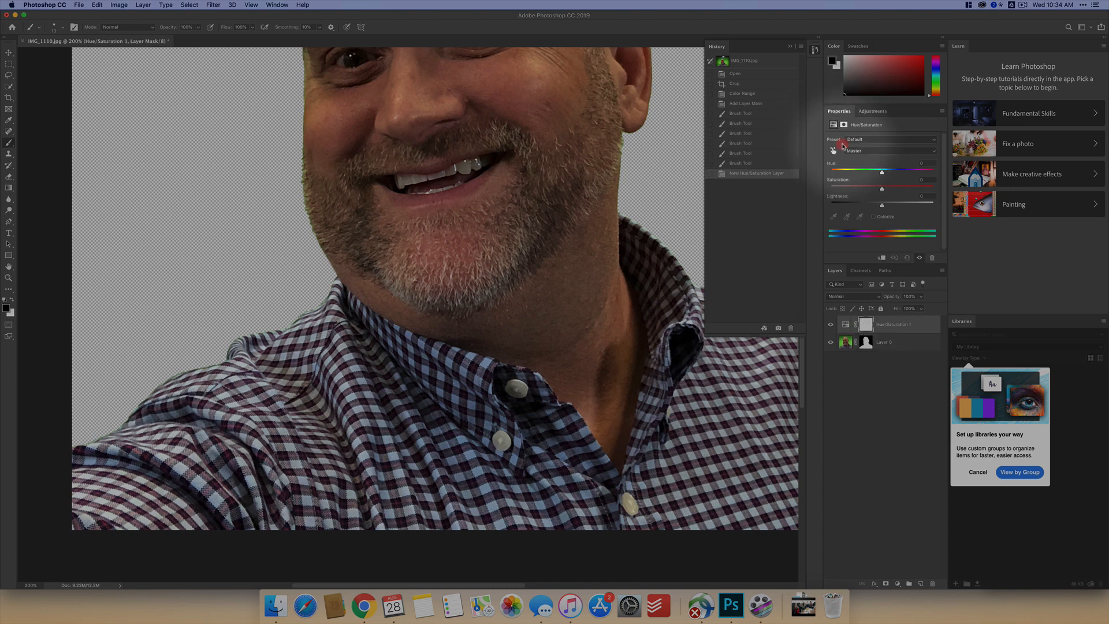
click(854, 150)
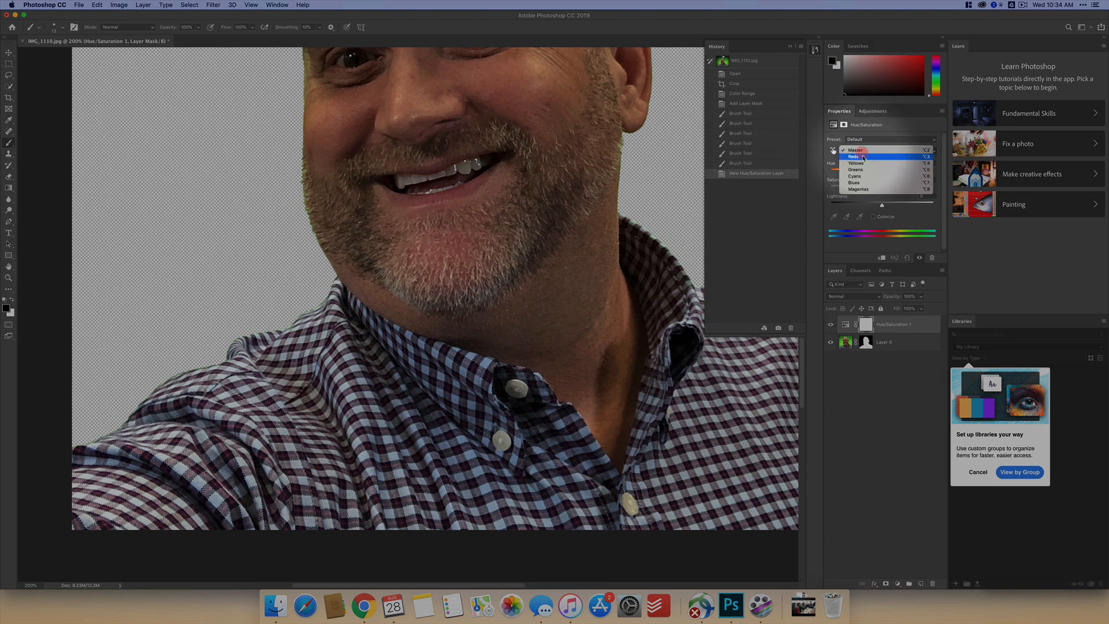
click(864, 172)
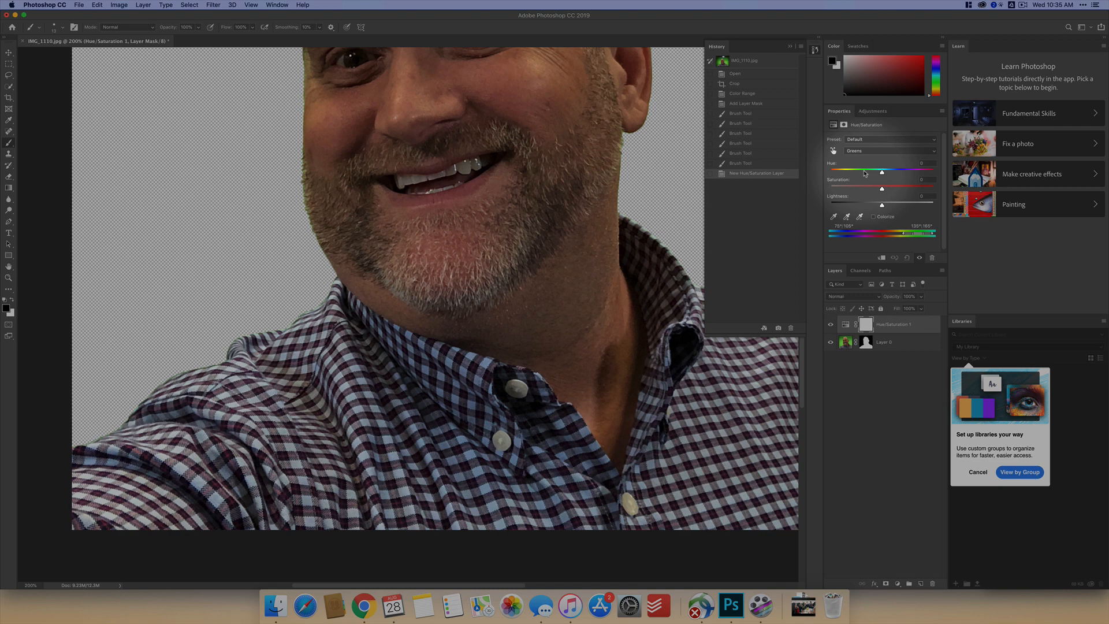
drag(882, 189, 843, 189)
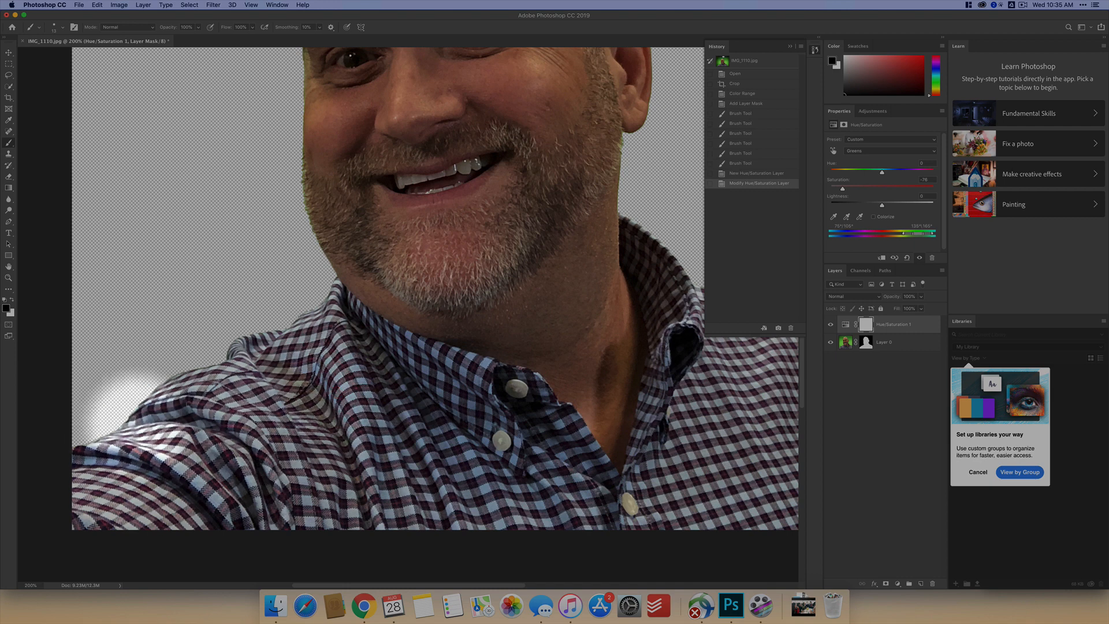
- Fill the Hue/Saturation layer's mask with black
scroll(260, 415, up, 5)
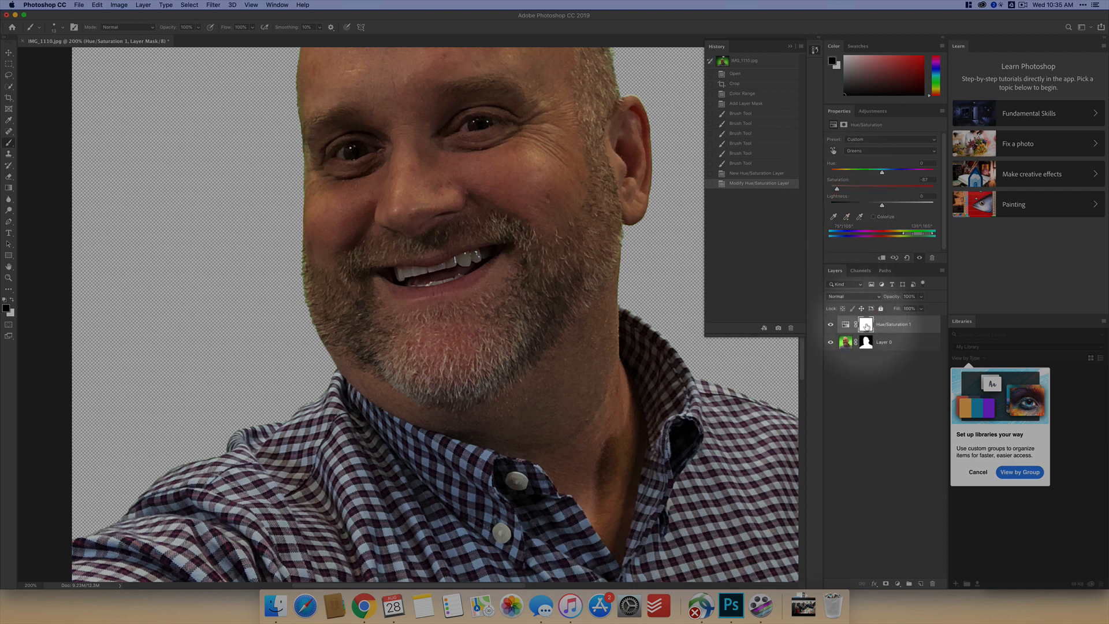
click(97, 6)
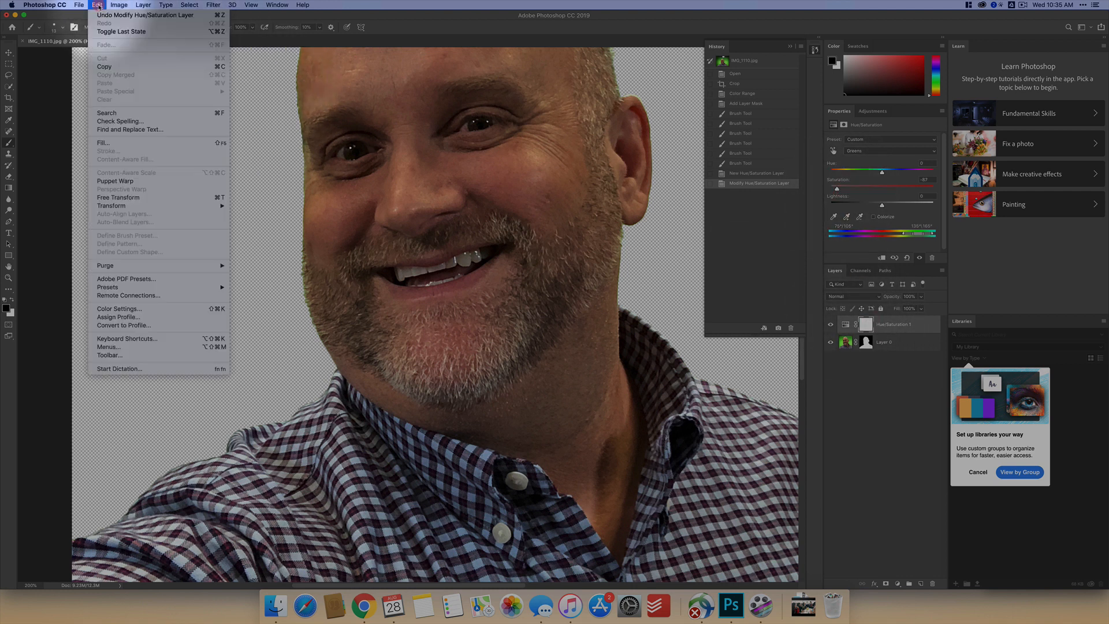
click(115, 146)
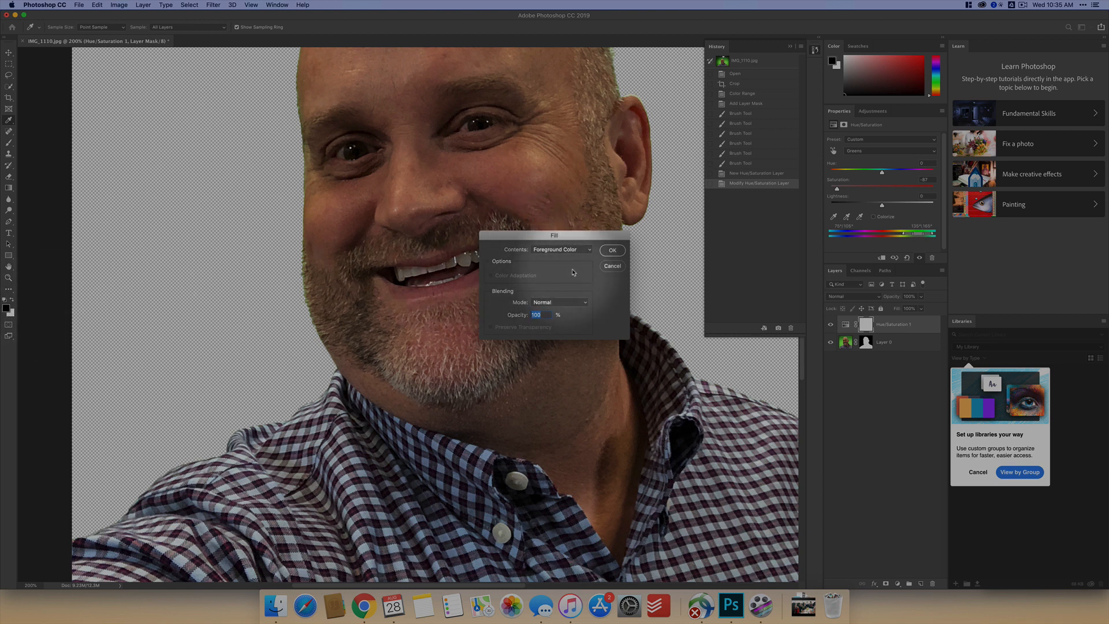
click(556, 250)
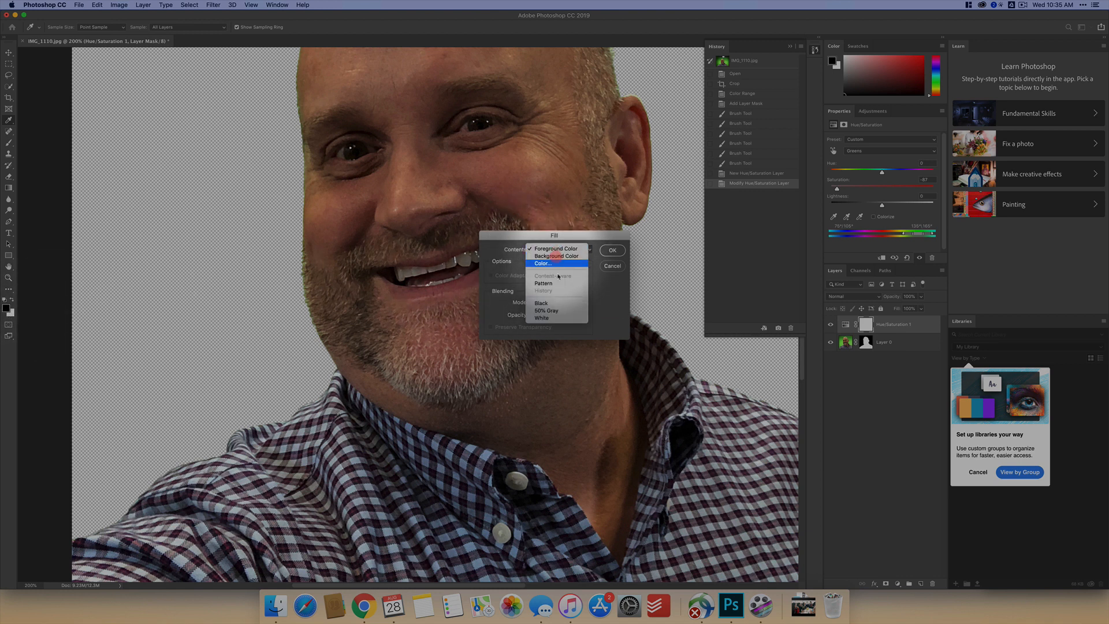
click(554, 303)
click(612, 251)
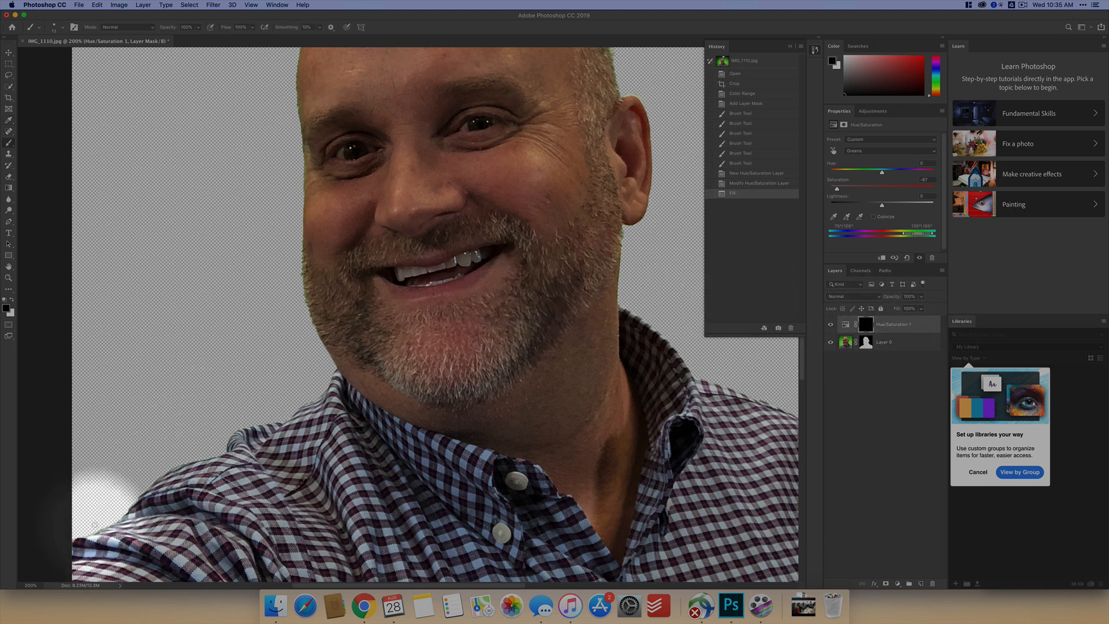
- Enlarge the brush and paint white on the Hue/Saturation mask along the outer edge of the shirt sleeve and shoulder beside the extended arm
key(bracketright)
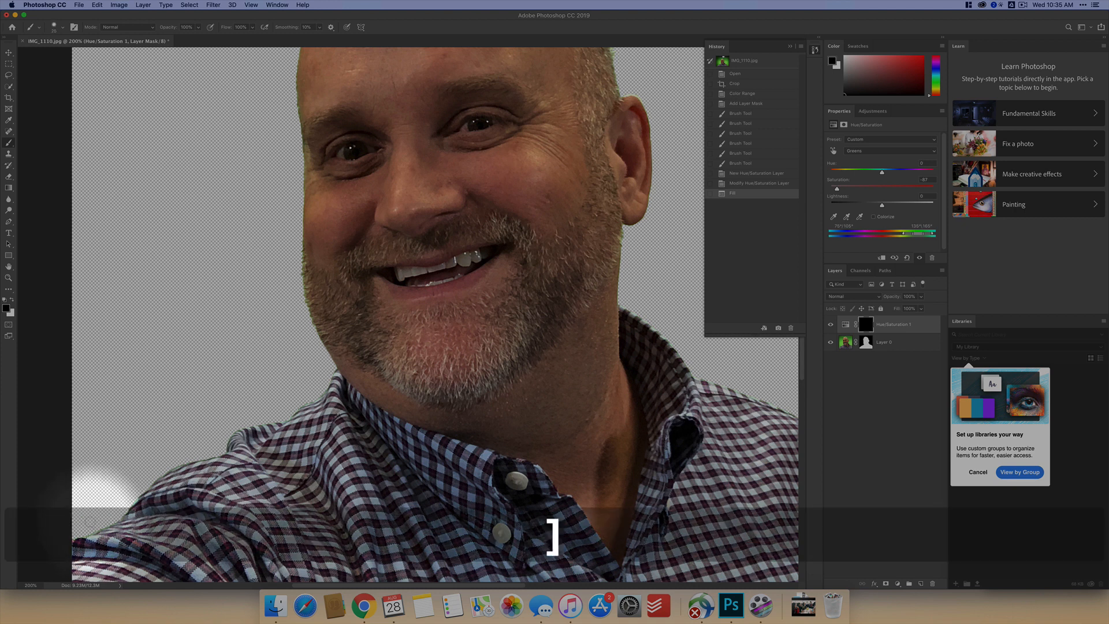
key(bracketright)
key(bracketright)
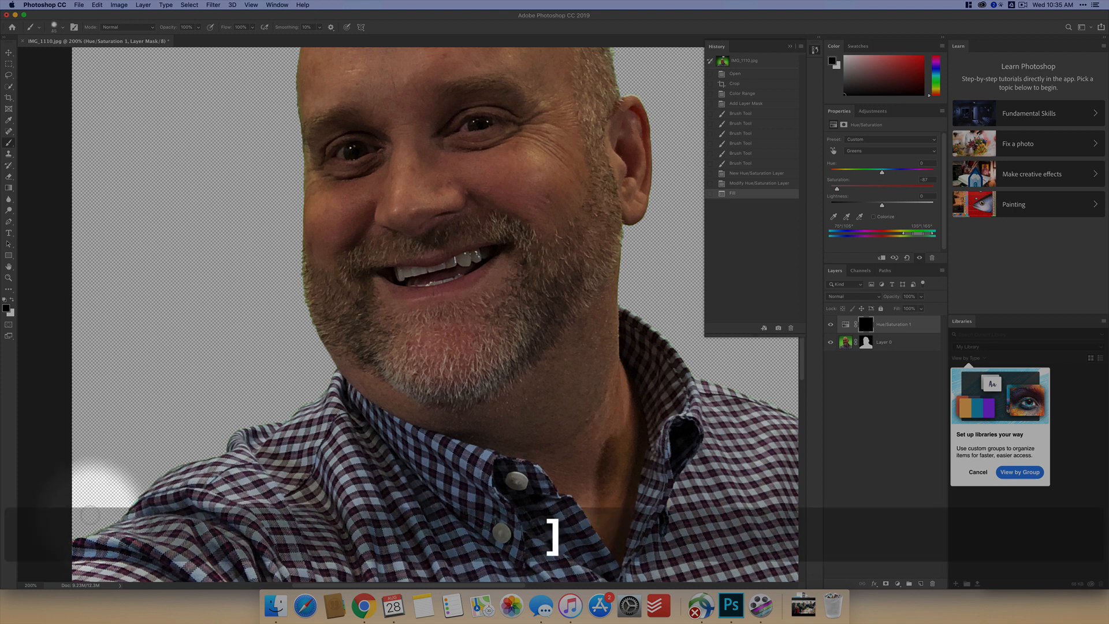
key(x)
mouse_move(80, 538)
mouse_down()
mouse_move(128, 512)
mouse_move(135, 498)
mouse_move(110, 506)
mouse_move(179, 459)
mouse_move(246, 432)
mouse_up()
key(bracketright)
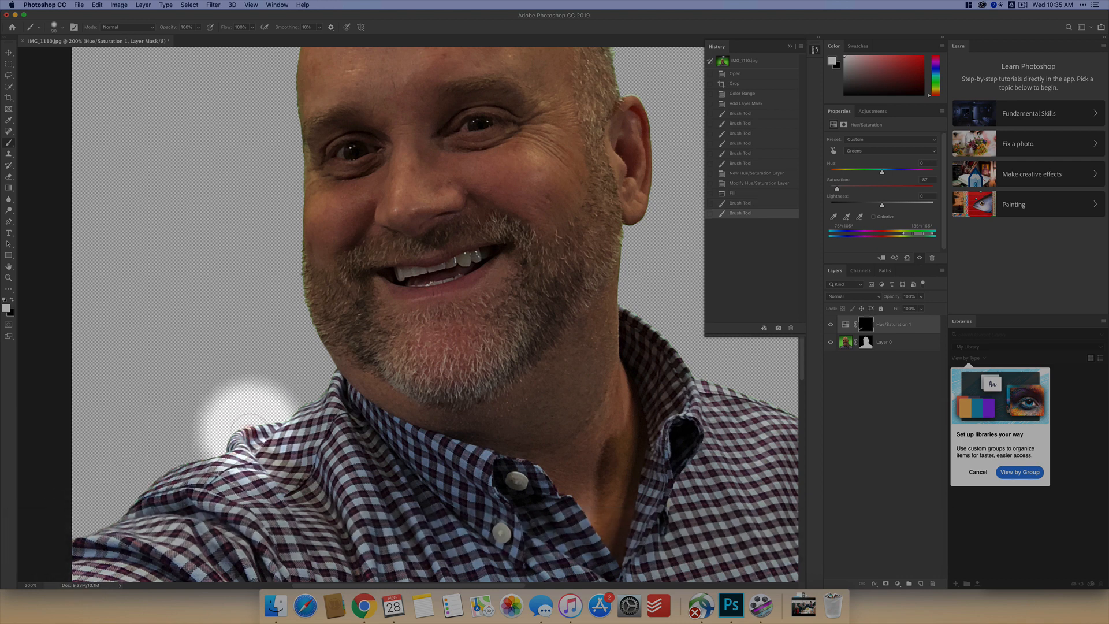
- Paint white on the Hue/Saturation mask along the shirt's collar edge up to the jaw to desaturate the green fringe
key(super+equal)
key(space)
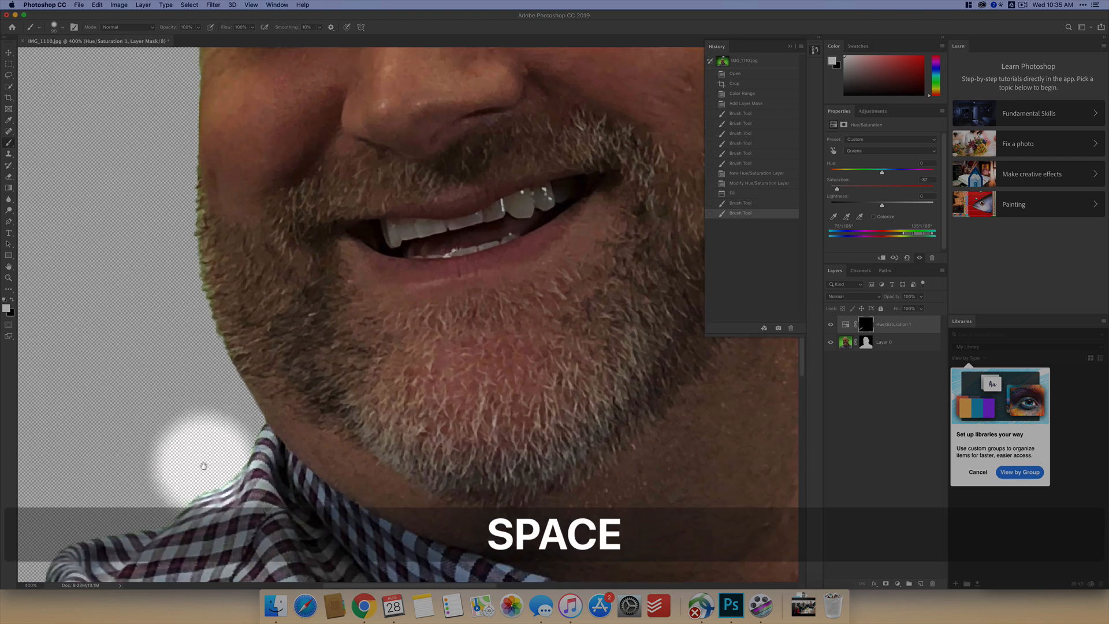
mouse_move(204, 466)
mouse_down()
mouse_move(272, 371)
mouse_move(304, 357)
mouse_move(260, 371)
mouse_move(246, 401)
mouse_move(168, 399)
mouse_move(171, 434)
mouse_move(193, 427)
mouse_up()
drag(307, 399, 376, 293)
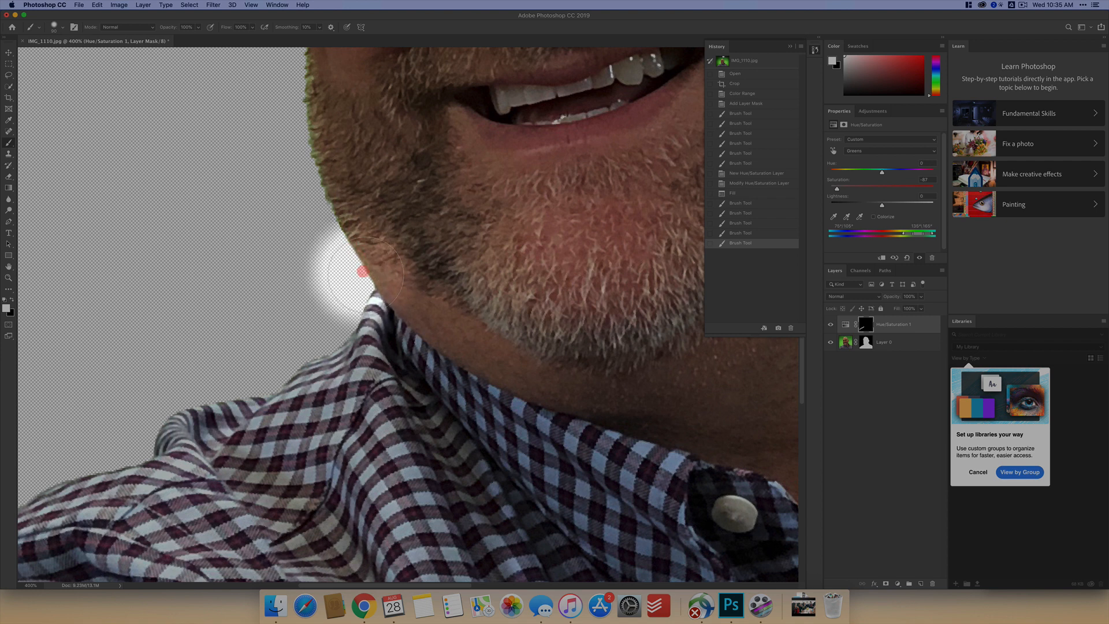
- Paint white on the Hue/Saturation mask along the beard, cheek and side of the face above the extended arm
click(324, 186)
mouse_move(324, 186)
mouse_down()
mouse_move(310, 99)
mouse_move(306, 126)
mouse_move(309, 107)
mouse_move(345, 110)
mouse_move(331, 175)
mouse_move(291, 188)
mouse_move(290, 126)
mouse_move(289, 170)
mouse_up()
key(space)
- Paint white on the Hue/Saturation mask along the hair edge over the top of the head and down to the ear
key(space)
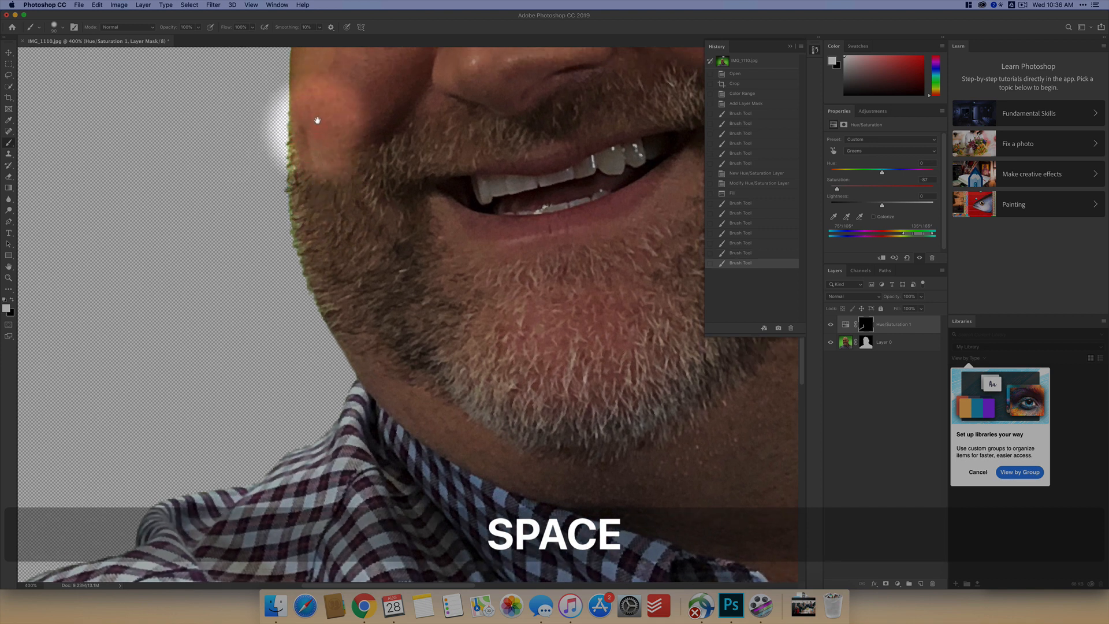
drag(317, 122, 261, 448)
mouse_move(237, 387)
mouse_down()
mouse_move(226, 130)
mouse_move(239, 64)
mouse_move(200, 257)
mouse_move(200, 218)
mouse_move(188, 344)
mouse_up()
key(space)
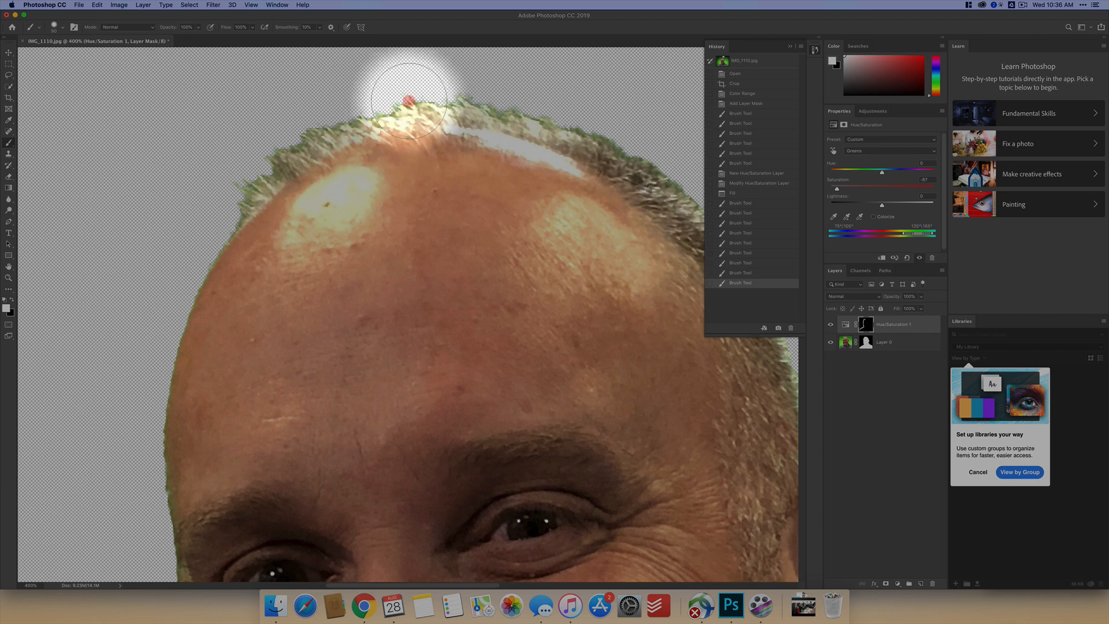
mouse_move(409, 101)
mouse_down()
mouse_move(497, 107)
mouse_move(621, 157)
mouse_move(468, 118)
mouse_move(435, 96)
mouse_move(486, 116)
mouse_move(575, 190)
mouse_move(633, 299)
mouse_move(565, 181)
mouse_up()
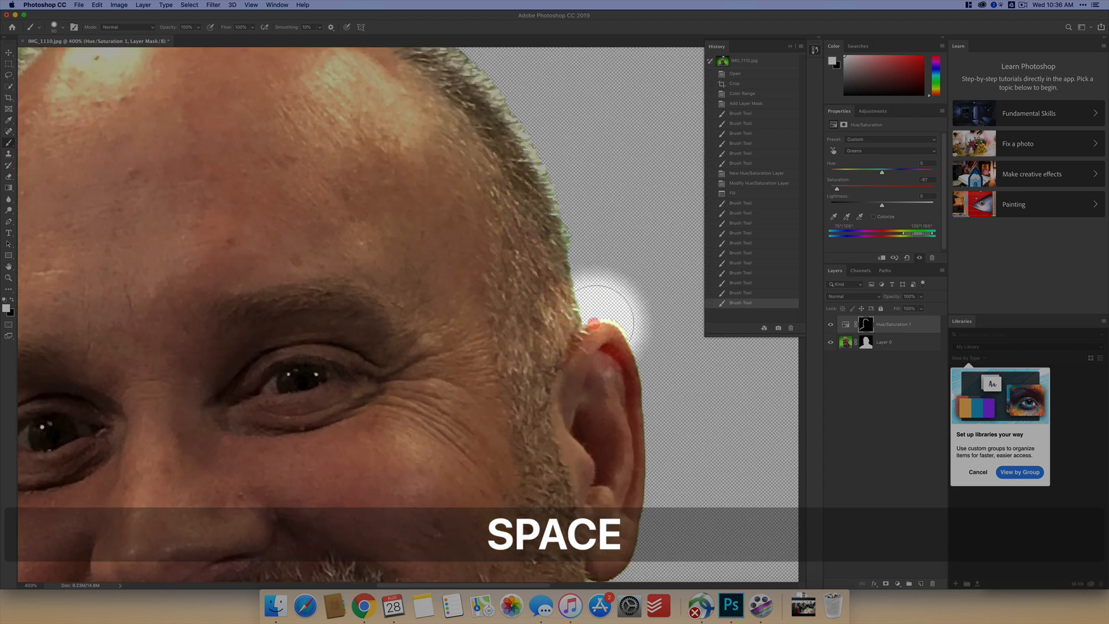
mouse_move(604, 321)
mouse_down()
mouse_move(636, 352)
mouse_move(509, 194)
mouse_up()
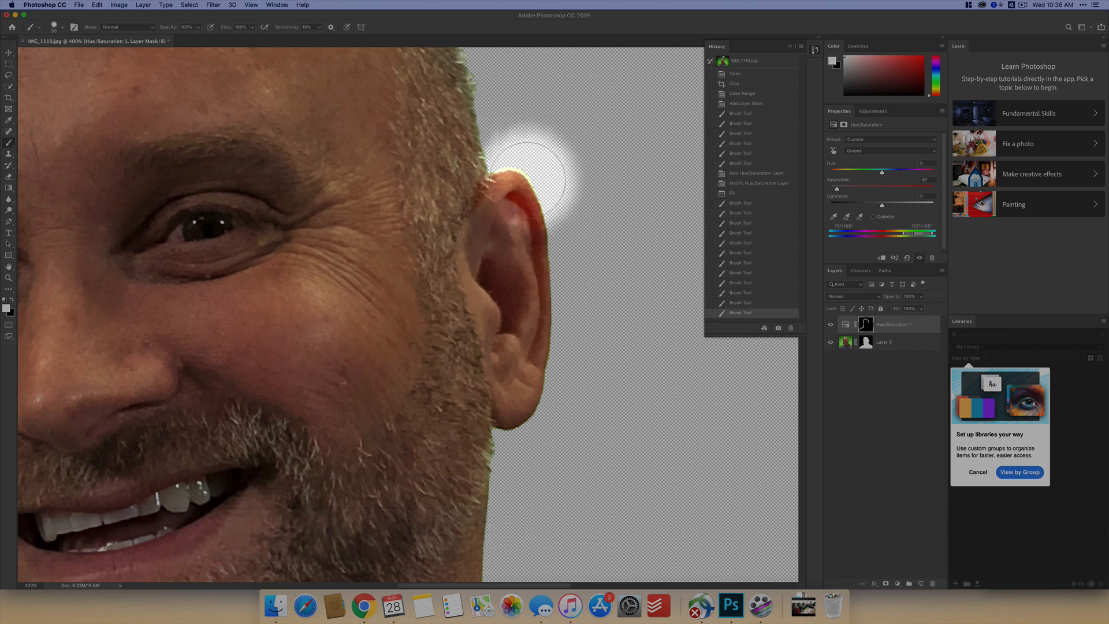
- Paint black on Layer 0's mask with a smaller brush along the upper edge of the ear to remove the leftover fringe
click(865, 341)
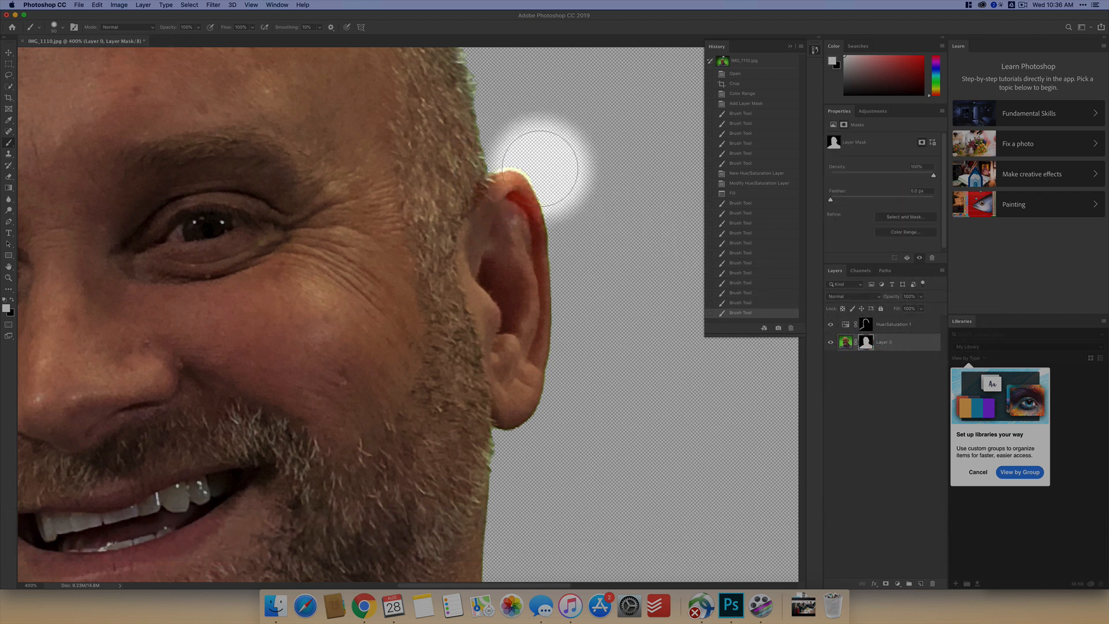
key(bracketleft)
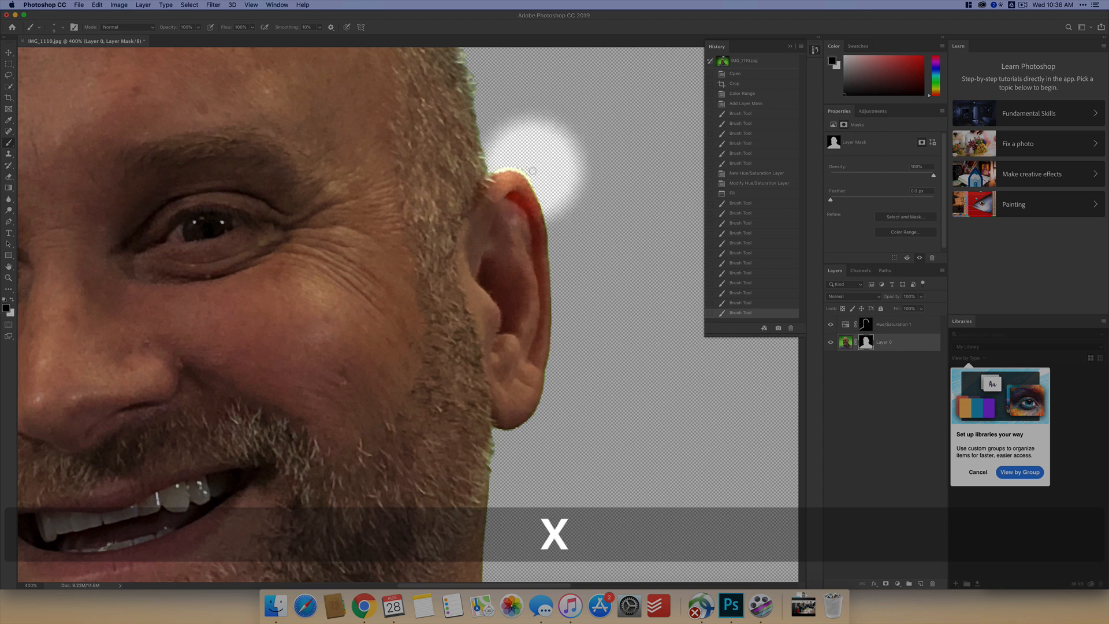
click(535, 180)
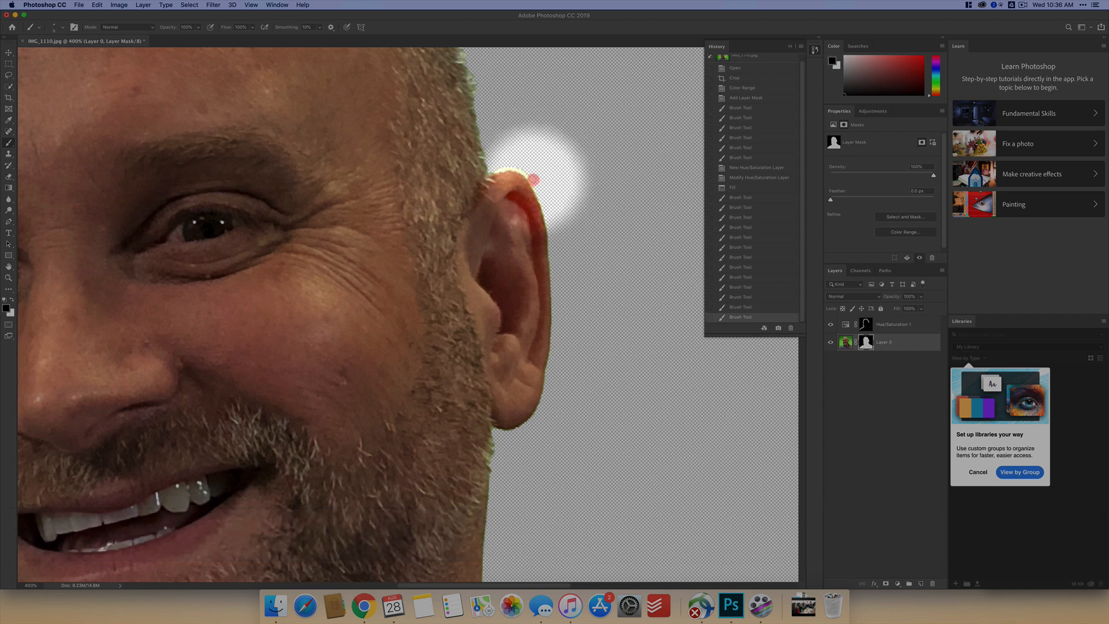
click(514, 169)
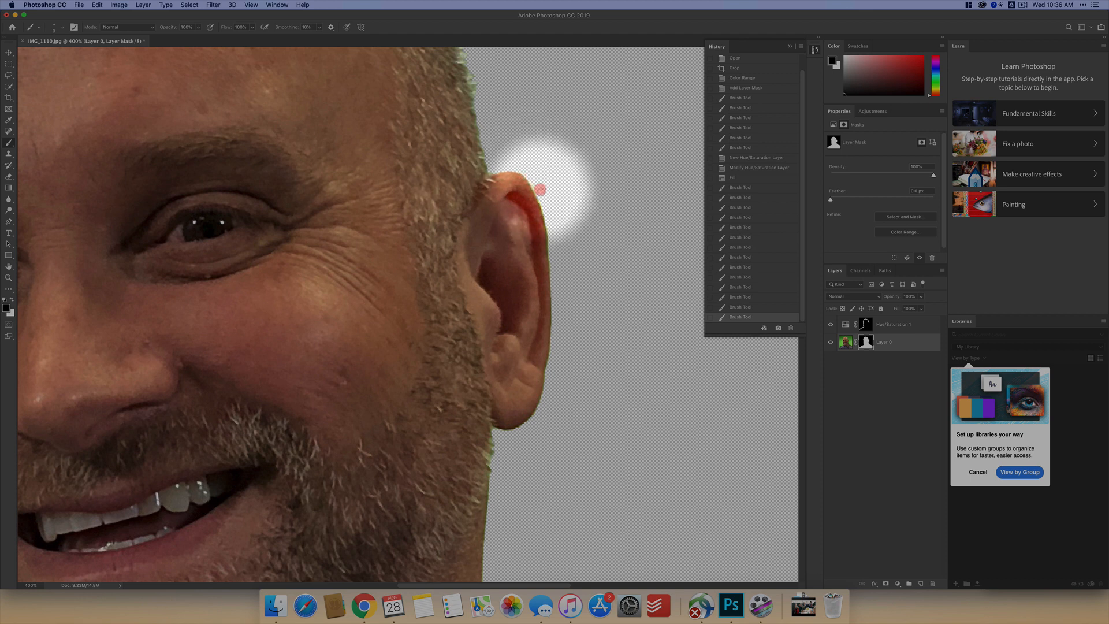
click(533, 167)
- Paint black on Layer 0's mask around the earlobe and the beard edge just below it
key(space)
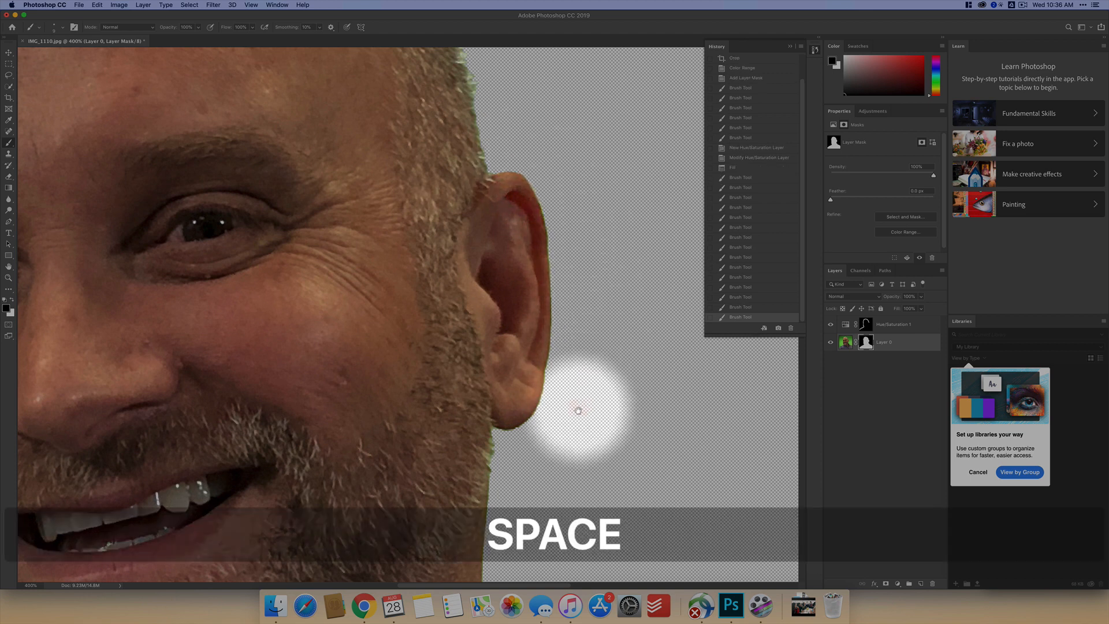
drag(576, 408, 570, 297)
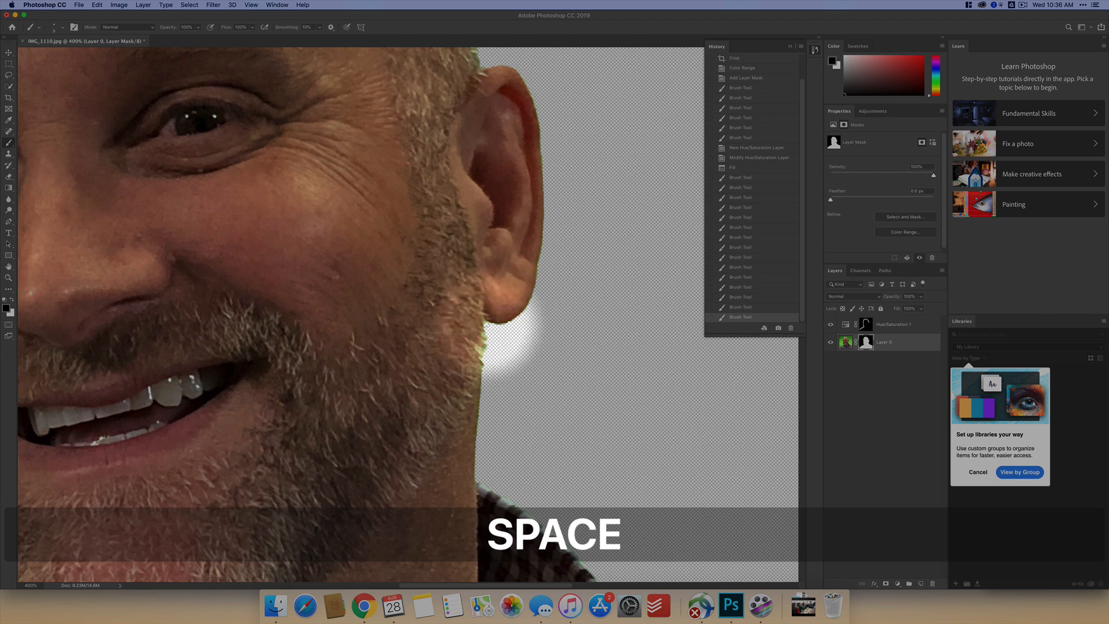
drag(500, 330, 546, 309)
mouse_move(497, 381)
mouse_down()
mouse_move(495, 364)
mouse_move(570, 366)
mouse_up()
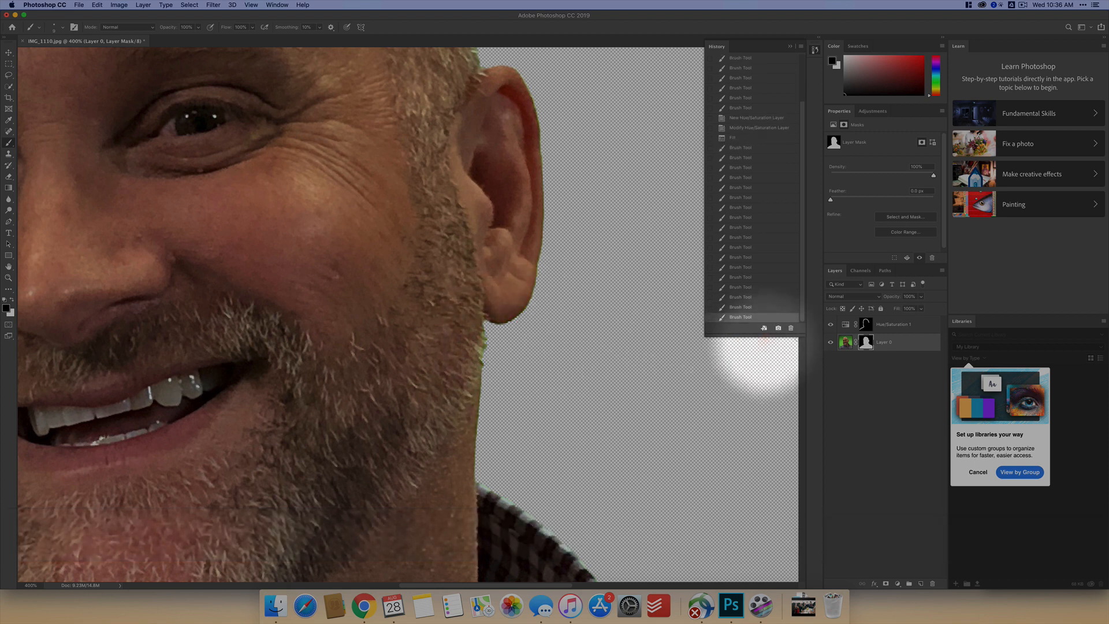
- Paint white on the Hue/Saturation mask with a larger brush along the hair edge above the ear and around the ear
click(865, 325)
key(space)
drag(499, 293, 499, 497)
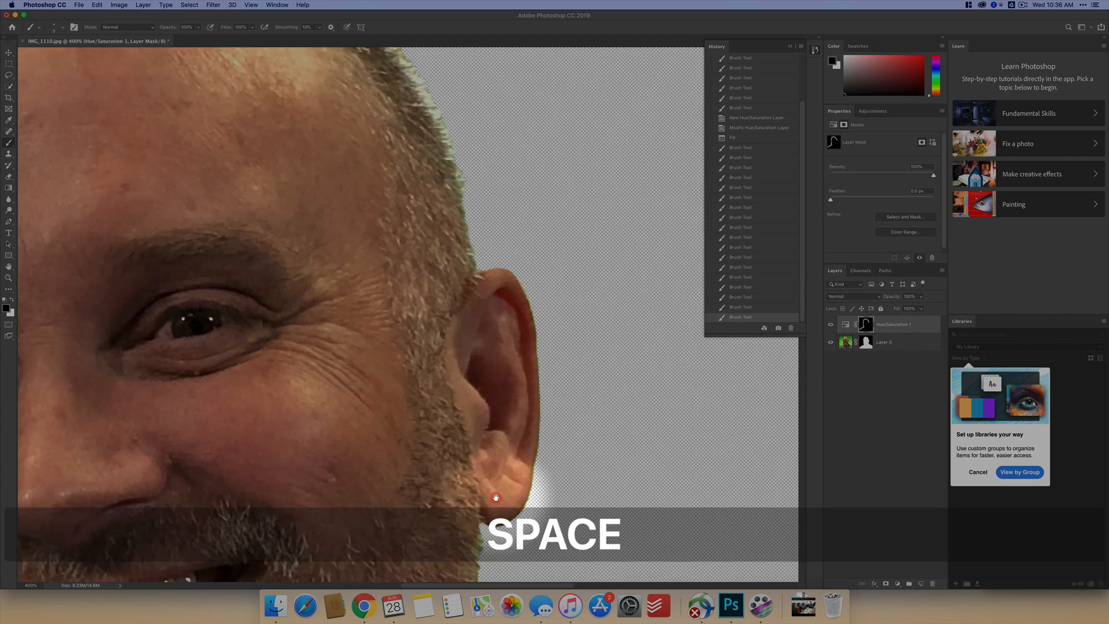
key(x)
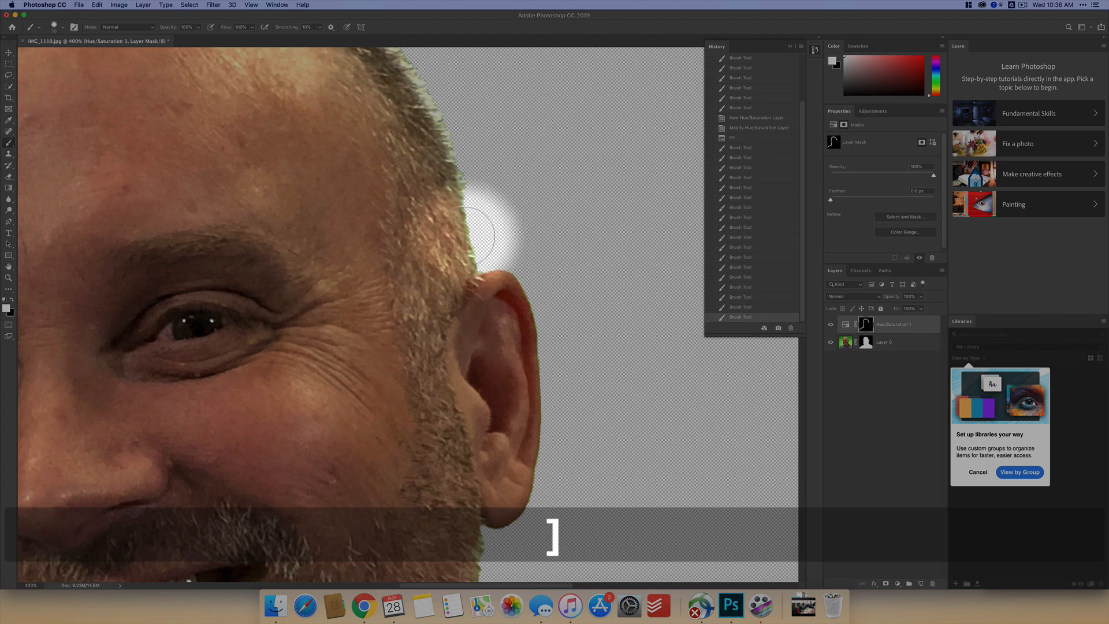
mouse_move(514, 272)
mouse_down()
mouse_move(524, 293)
mouse_move(541, 373)
mouse_move(533, 425)
mouse_move(514, 252)
mouse_move(453, 391)
mouse_move(455, 366)
mouse_move(485, 342)
mouse_up()
- Paint white on the Hue/Saturation mask along the neck, collar and shoulder on the ear side
mouse_move(471, 382)
mouse_down()
mouse_move(354, 168)
mouse_move(297, 98)
mouse_move(235, 131)
mouse_up()
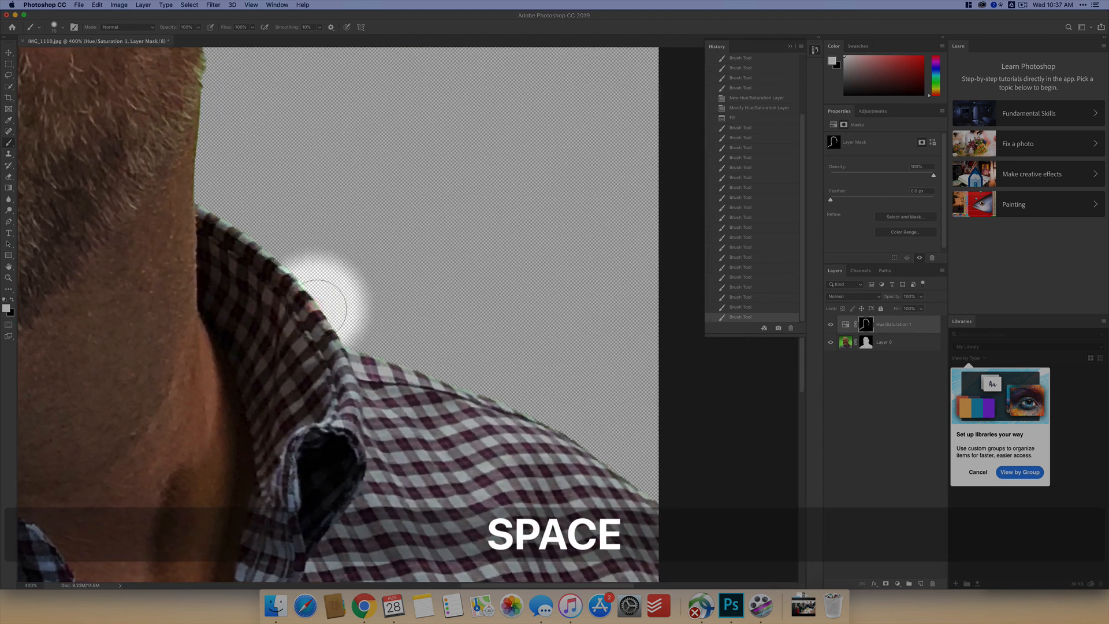
mouse_move(361, 355)
mouse_down()
mouse_move(462, 376)
mouse_move(374, 365)
mouse_move(479, 390)
mouse_move(638, 468)
mouse_move(651, 501)
mouse_move(561, 433)
mouse_move(306, 320)
mouse_move(252, 236)
mouse_move(186, 197)
mouse_move(200, 190)
mouse_up()
key(super)
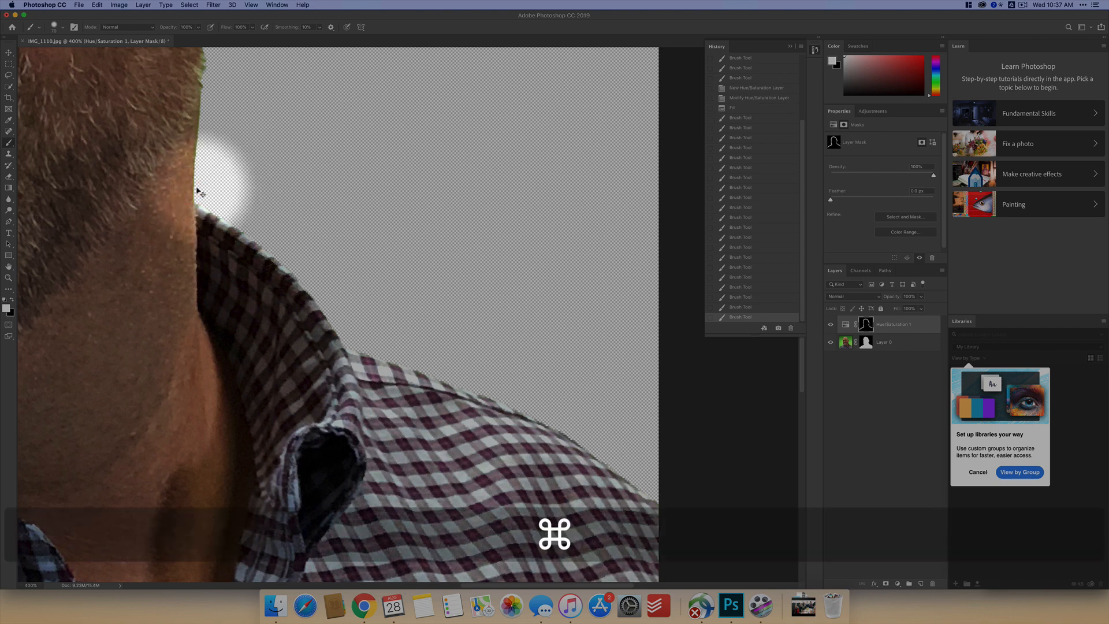
key(super+1)
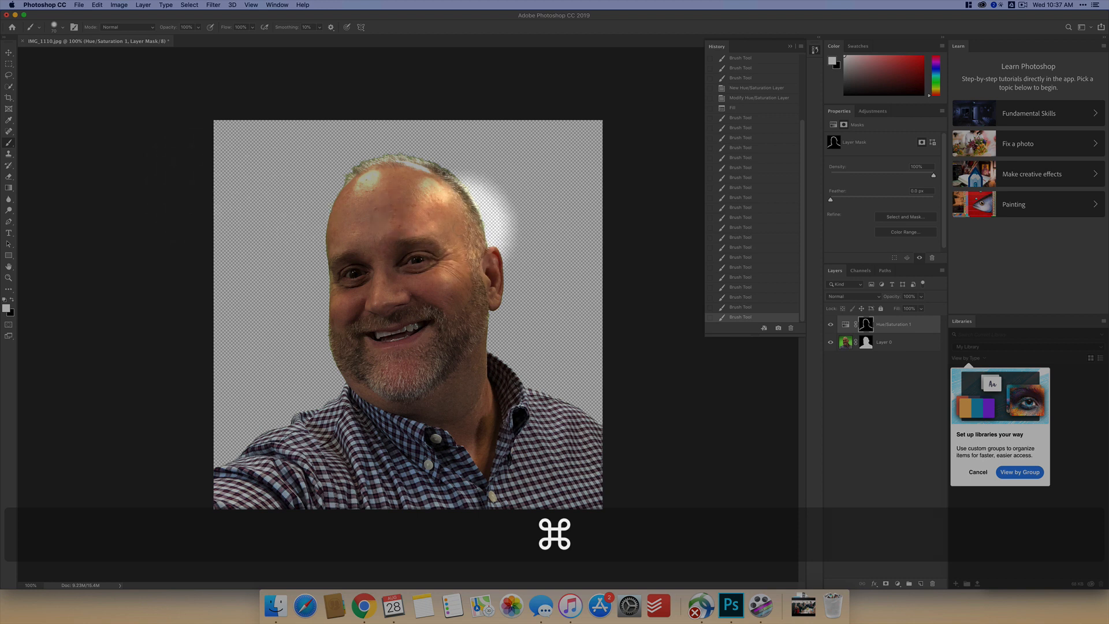
- Lower the Yellows saturation of the Hue/Saturation layer to -54 with the on-image adjustment tool on the fringe at the top of the hair
key(super+plus)
key(space)
drag(452, 199, 508, 373)
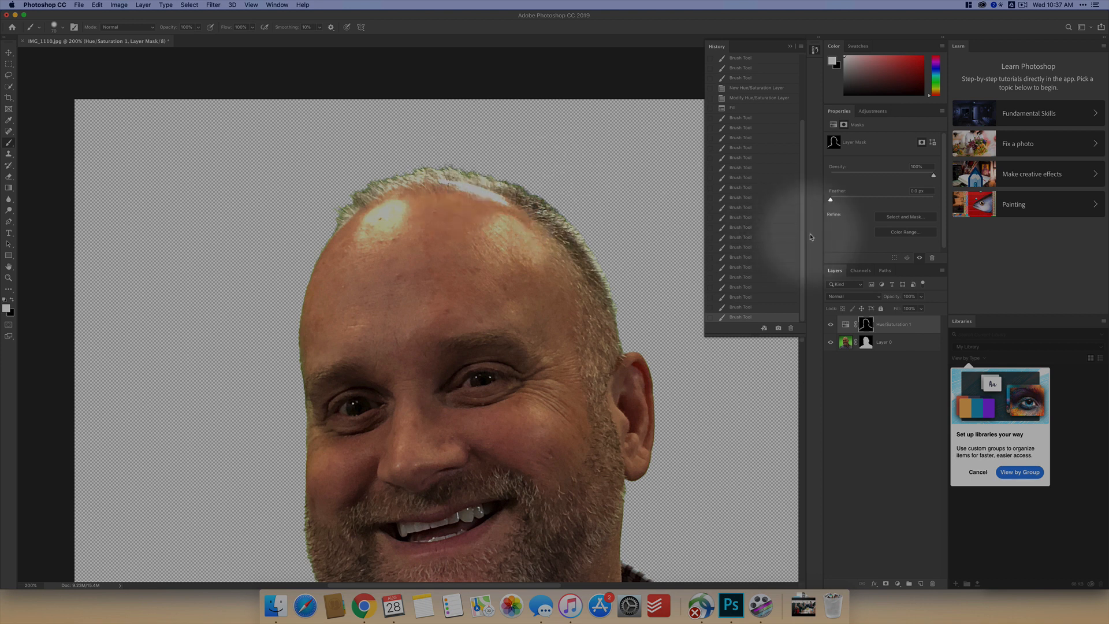
click(832, 126)
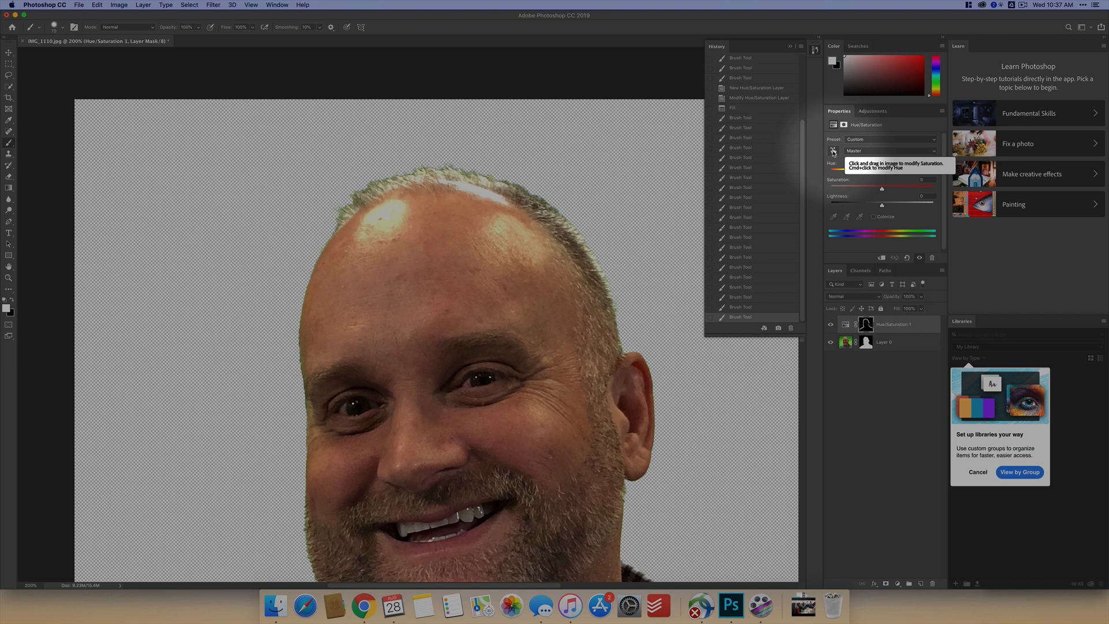
click(833, 152)
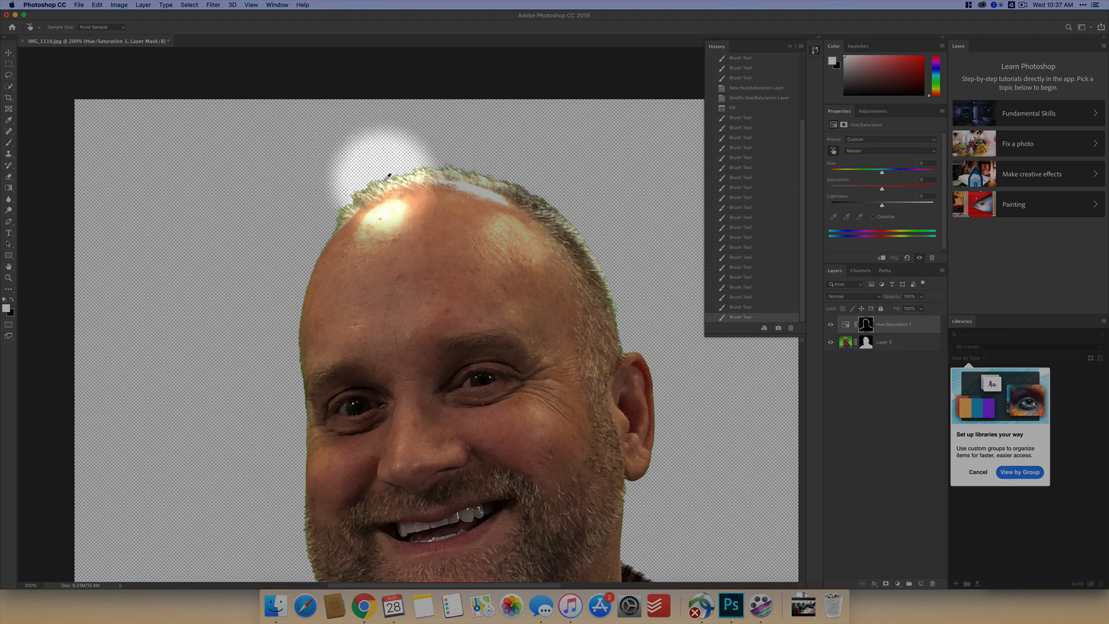
key(super+plus)
key(super+plus)
key(super+plus)
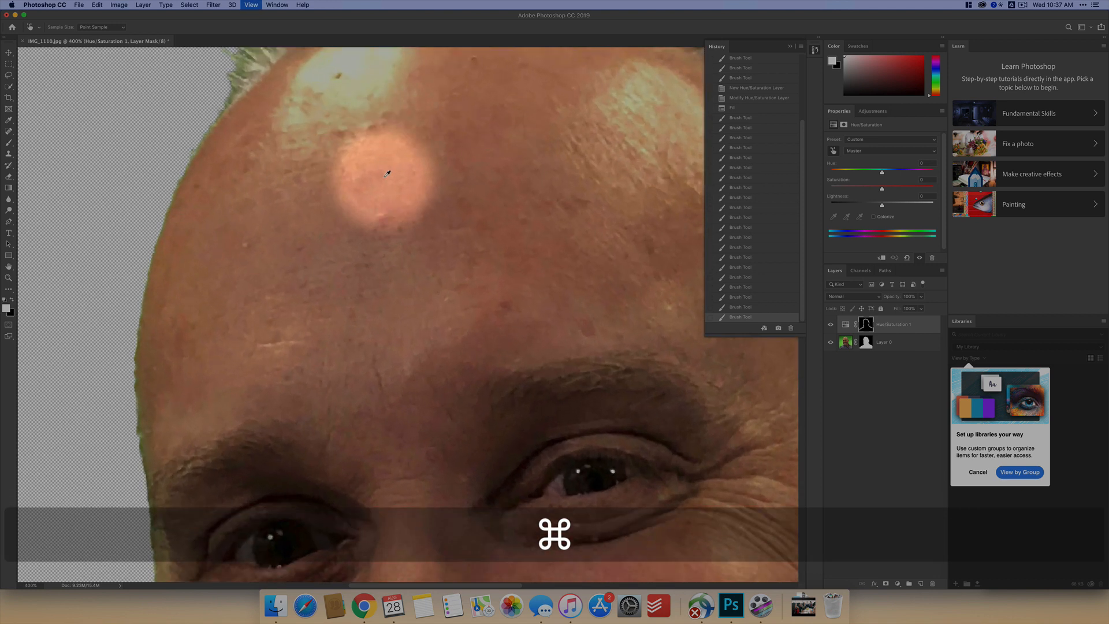
key(space)
drag(393, 151, 394, 411)
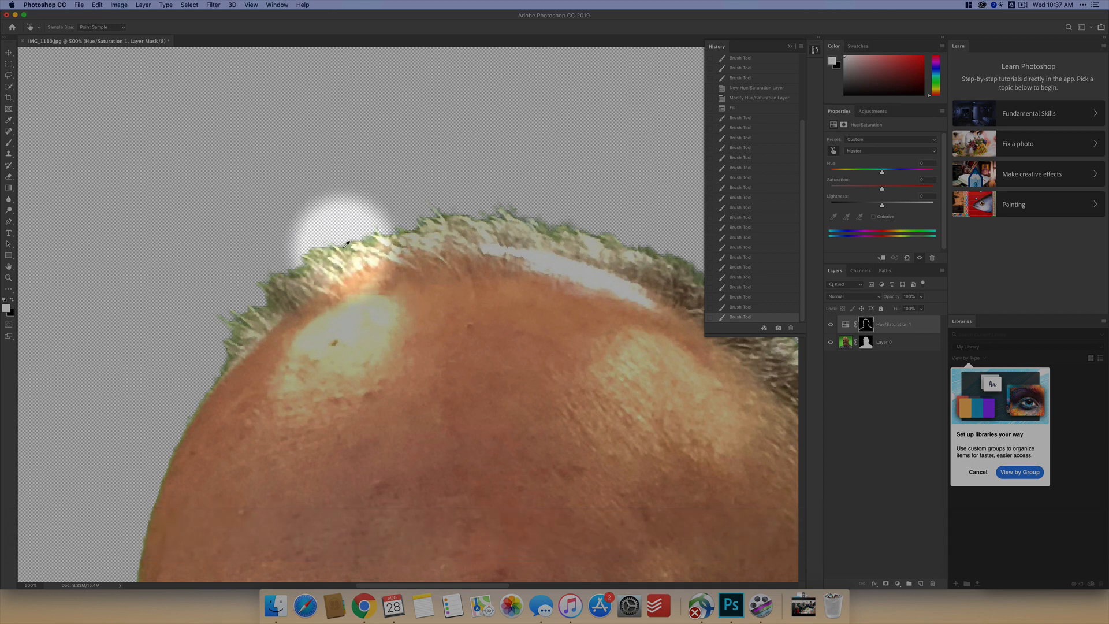
drag(343, 249, 307, 249)
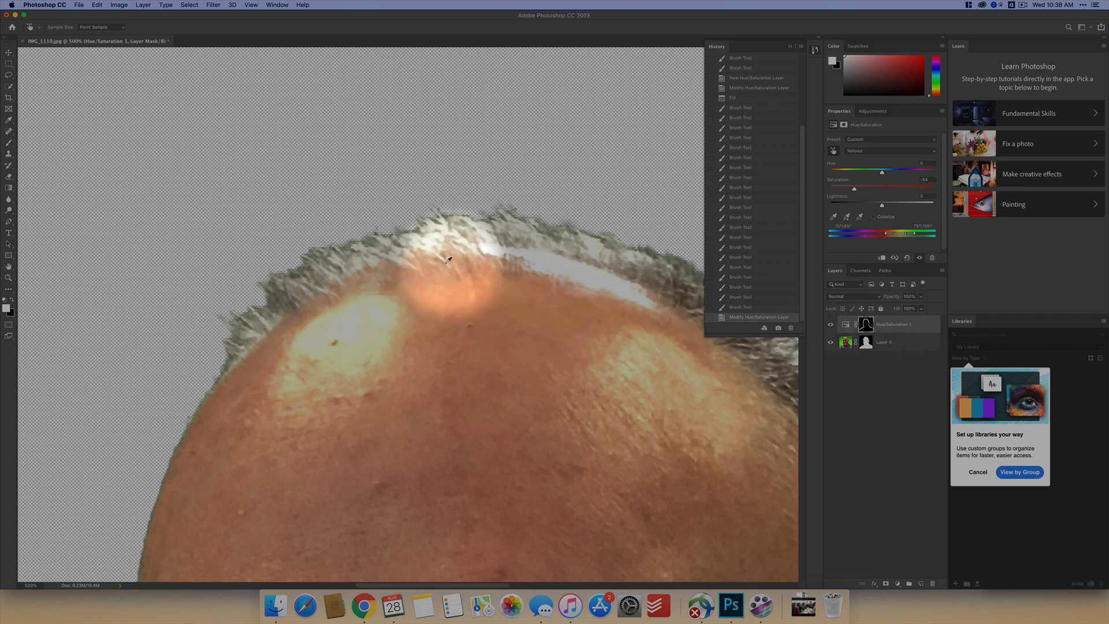
- Paint black on the Hue/Saturation mask with a smaller brush over the inner hair along the top of the head to restore its colour
click(866, 324)
key(b)
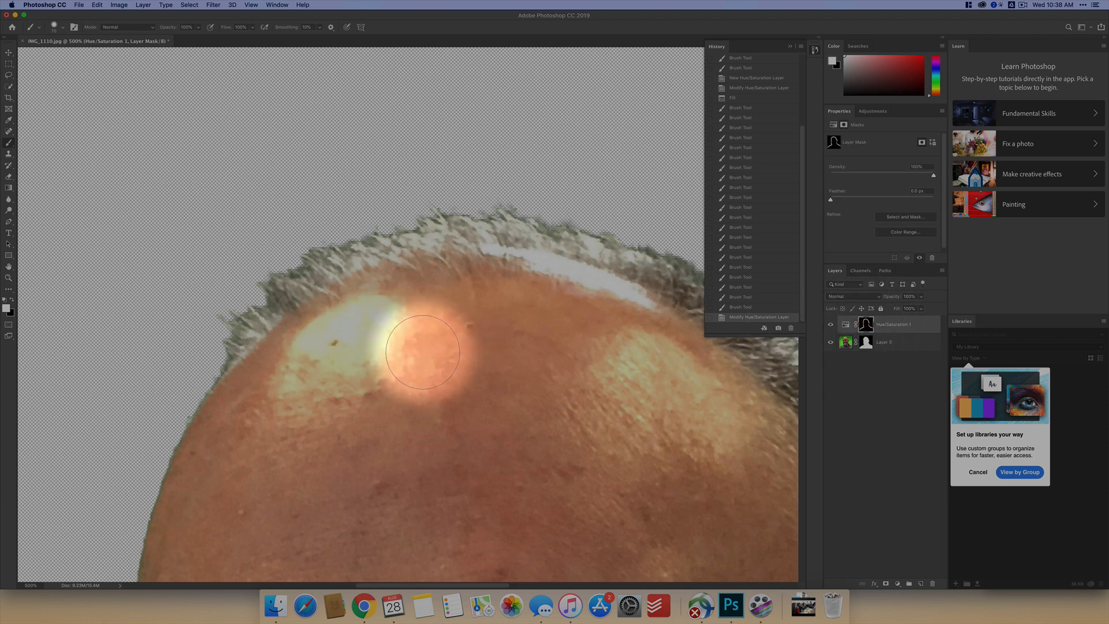
key(b)
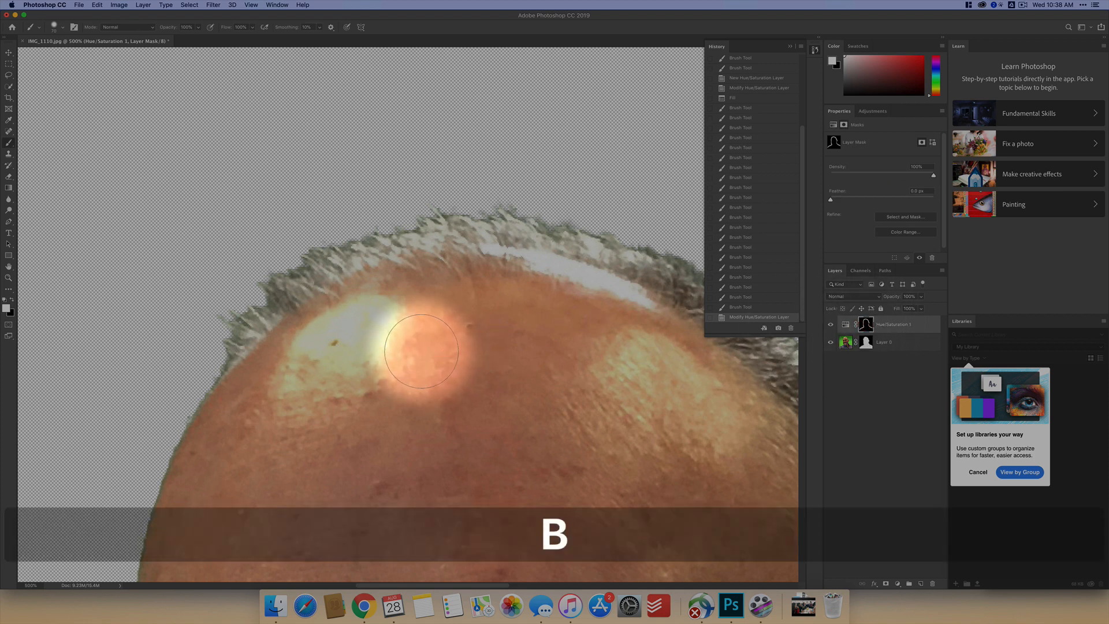
key(bracketleft)
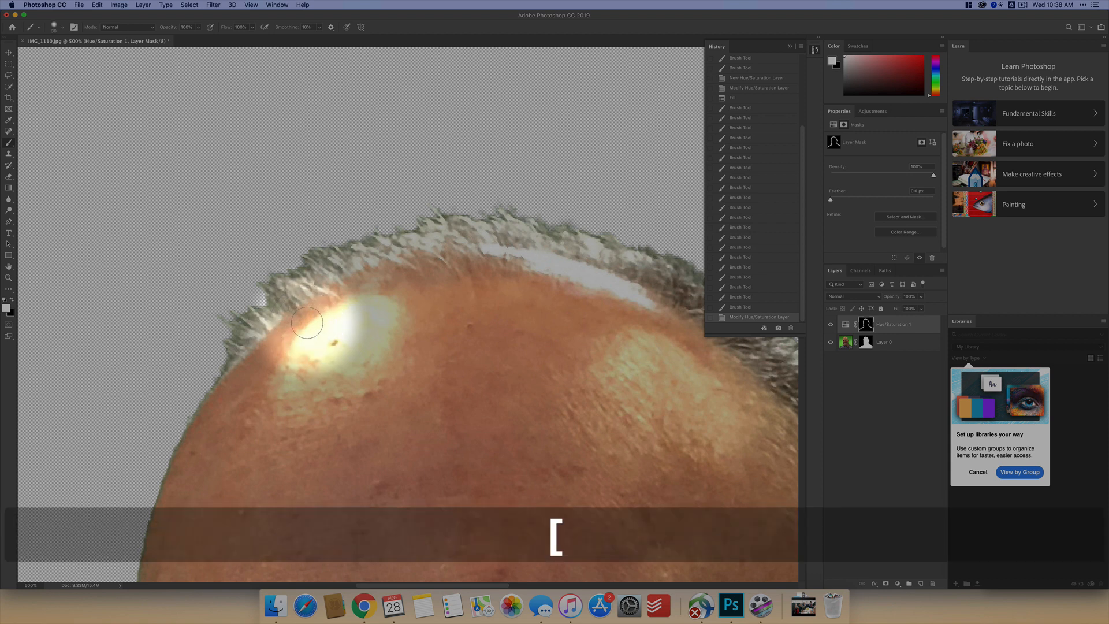
key(x)
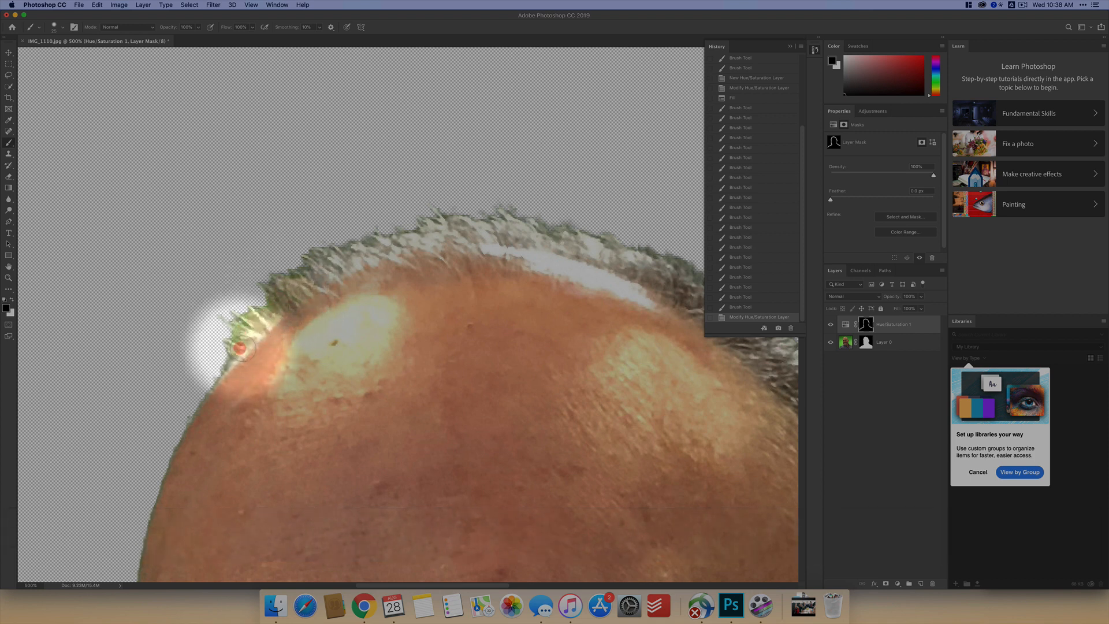
mouse_move(239, 348)
mouse_down()
mouse_move(245, 335)
mouse_move(219, 370)
mouse_move(255, 324)
mouse_move(299, 299)
mouse_up()
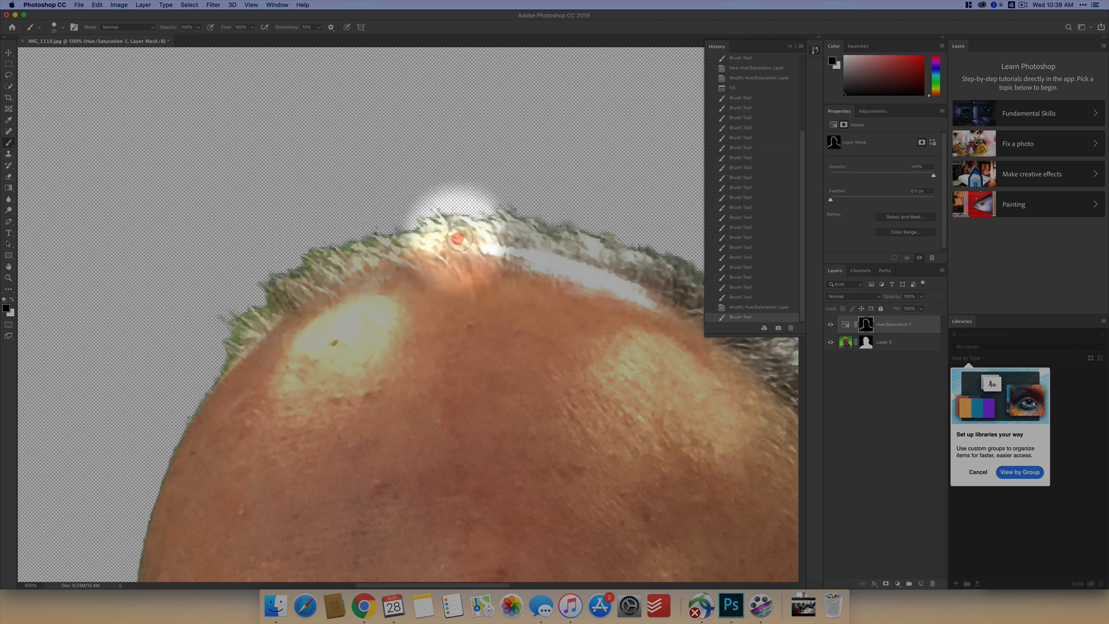
mouse_move(460, 238)
mouse_down()
mouse_move(577, 275)
mouse_move(342, 260)
mouse_up()
- Paint black on the Hue/Saturation mask over the inner hair along the side of the head down to the ear
key(space)
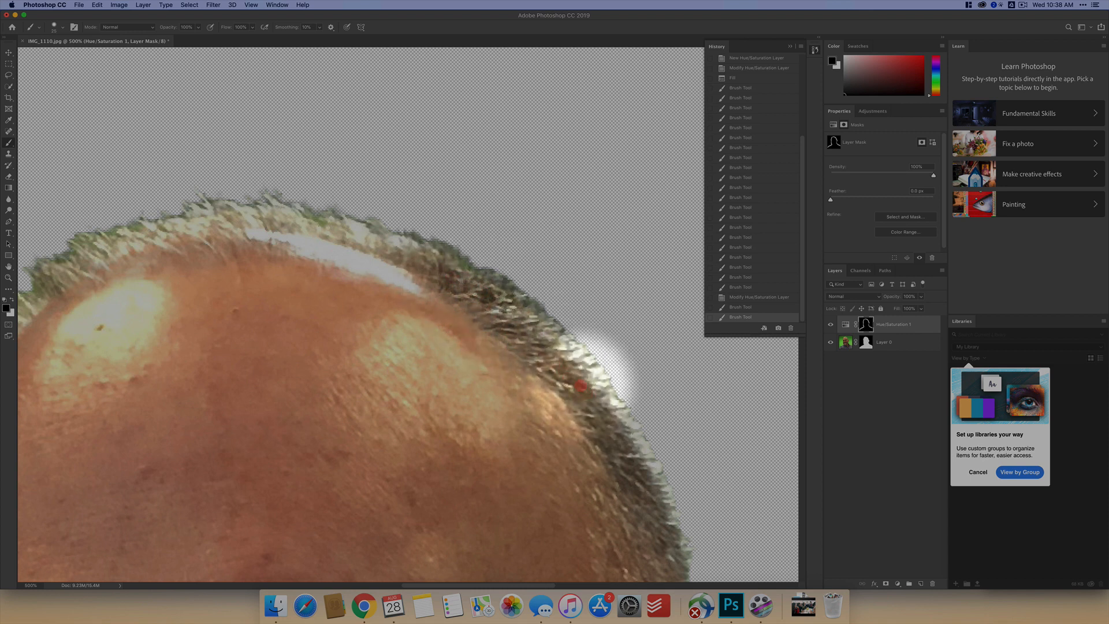
mouse_move(580, 385)
mouse_down()
mouse_move(564, 362)
mouse_move(599, 407)
mouse_move(390, 181)
mouse_up()
key(space)
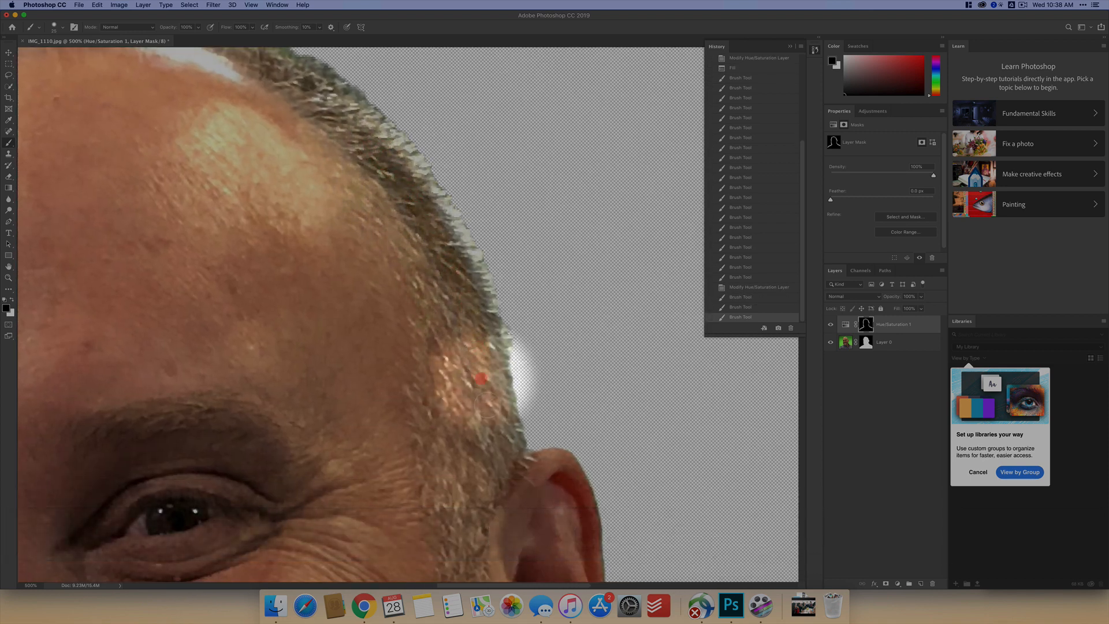
drag(487, 403, 498, 476)
- Touch up the Hue/Saturation mask with short black strokes over the hair at the crown of the head
key(super+minus)
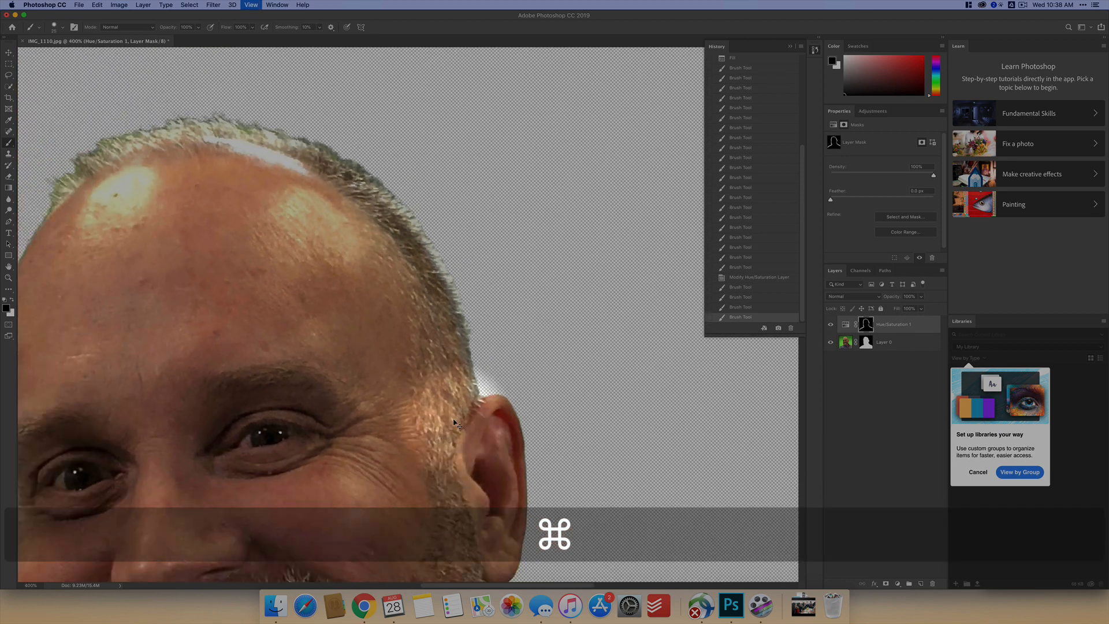
key(super+minus)
key(super+minus)
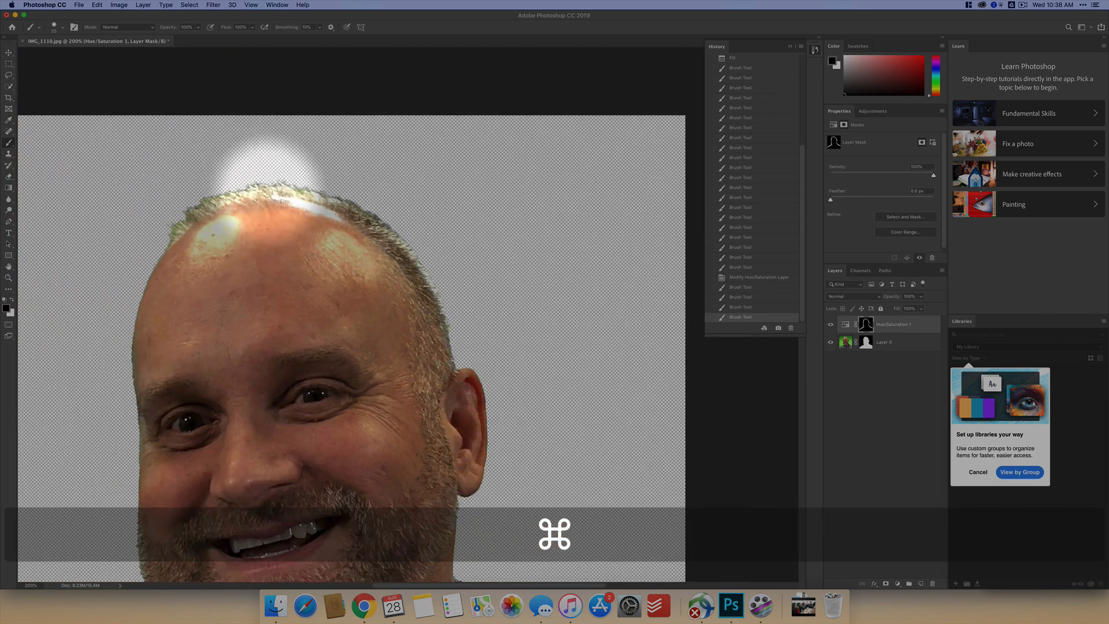
drag(269, 192, 253, 194)
drag(253, 194, 237, 198)
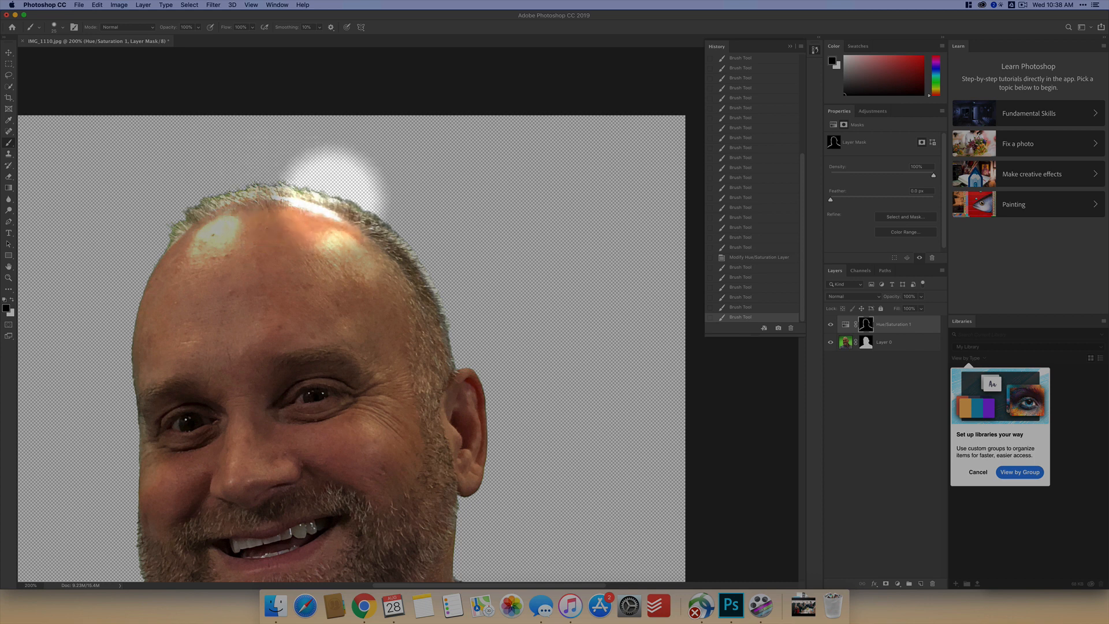
- Duplicate Layer 0 with its mask and choose the Healing Brush Tool
key(space)
drag(323, 362, 388, 229)
key(super+minus)
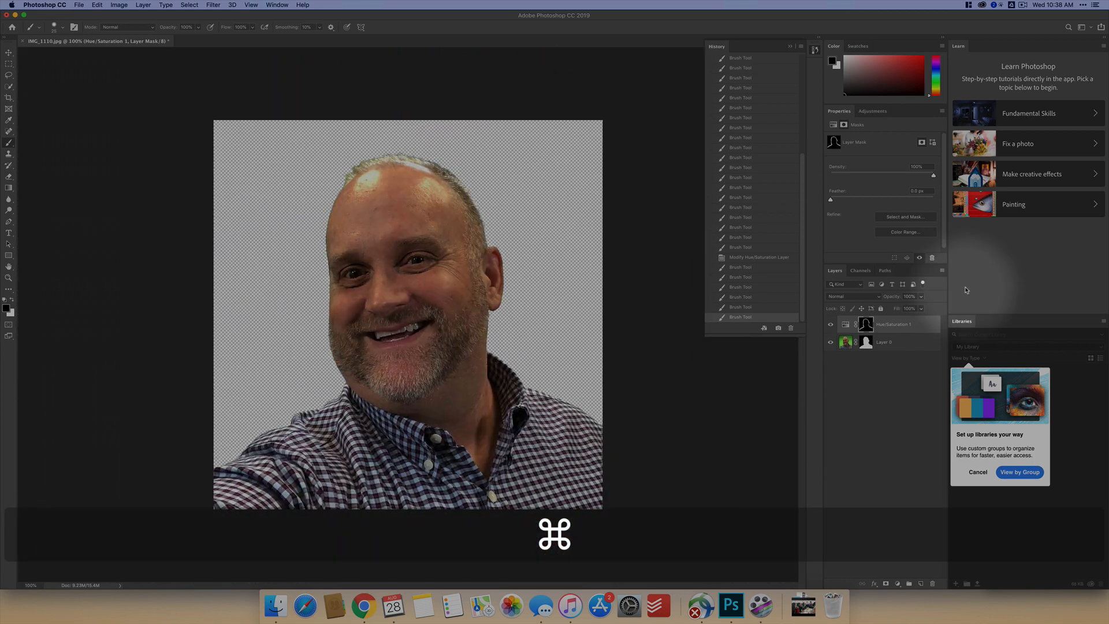
drag(860, 342, 920, 582)
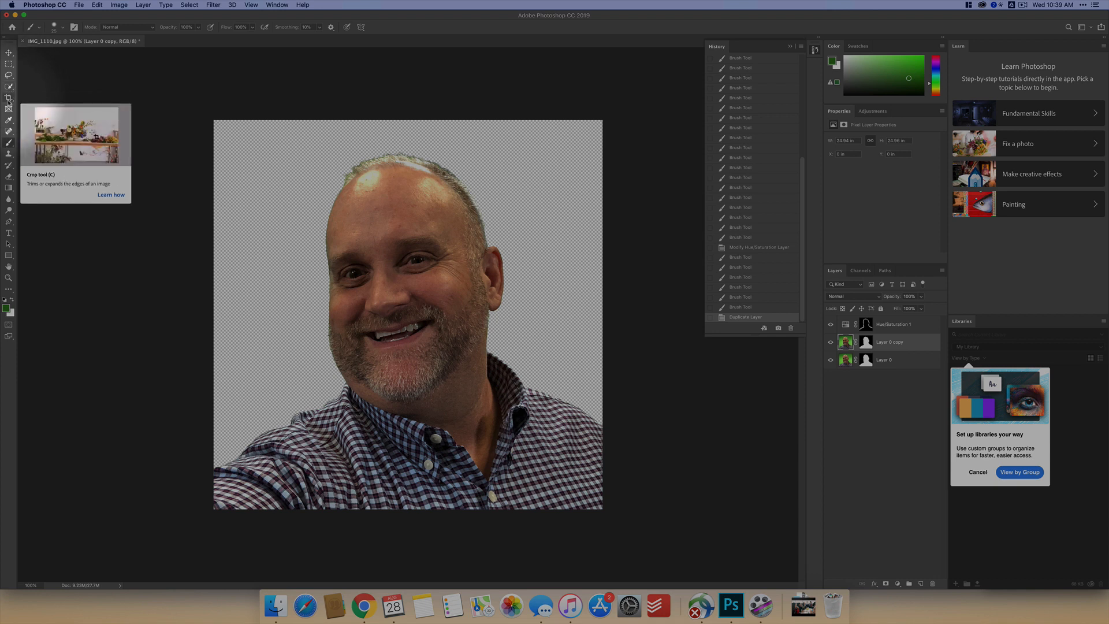
drag(9, 131, 60, 132)
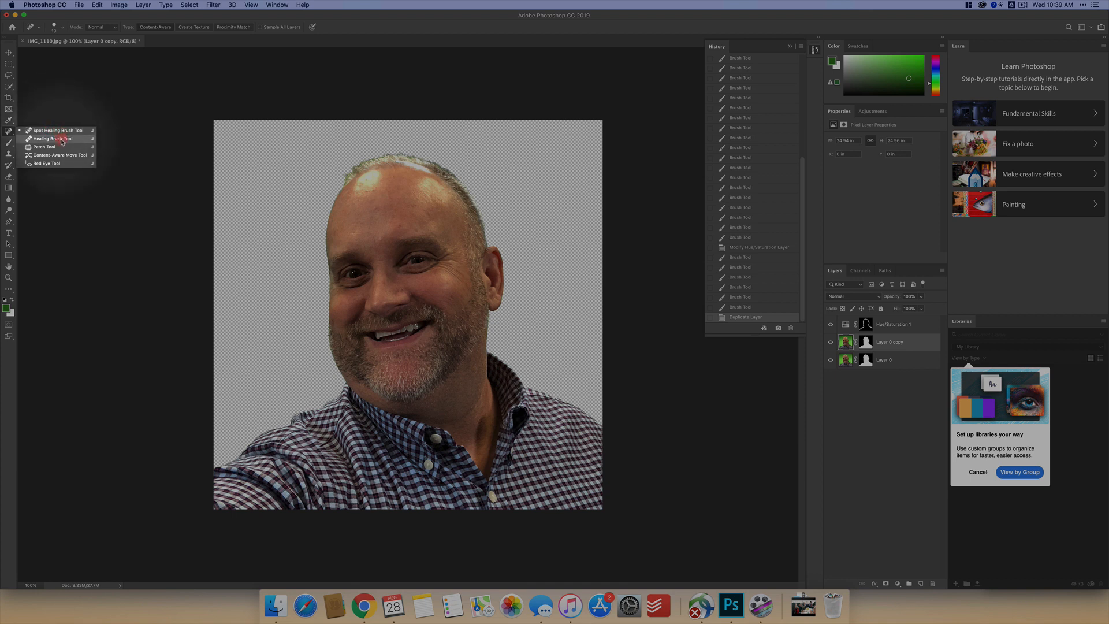
- Switch to the Patch Tool, enlarge the face to 200%, and patch the first blemish on the middle of the forehead
drag(61, 143, 44, 149)
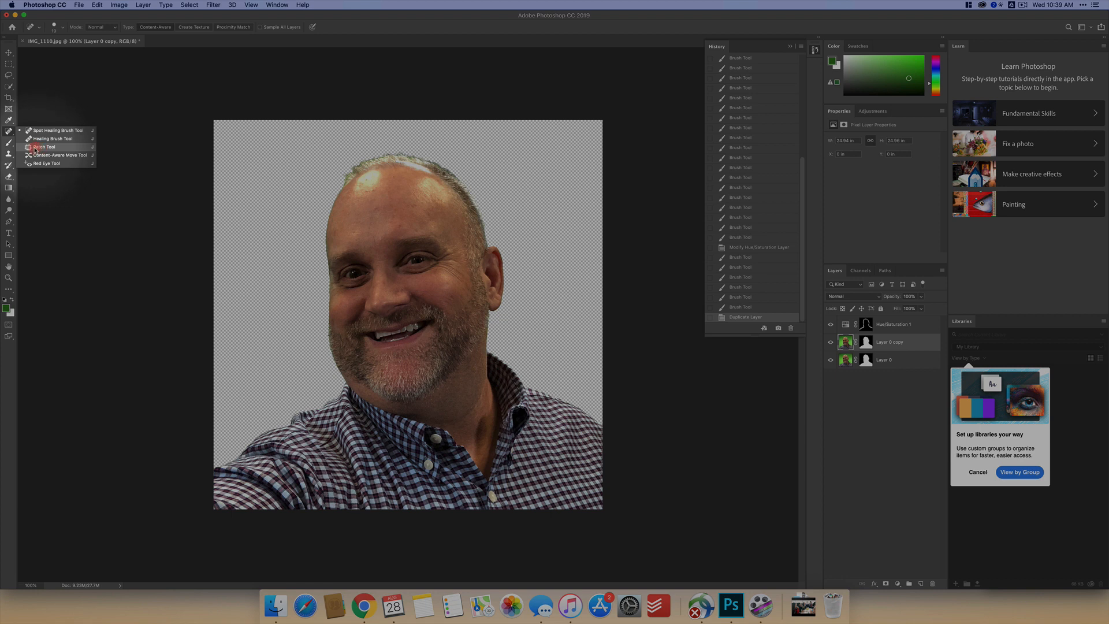
drag(35, 149, 35, 149)
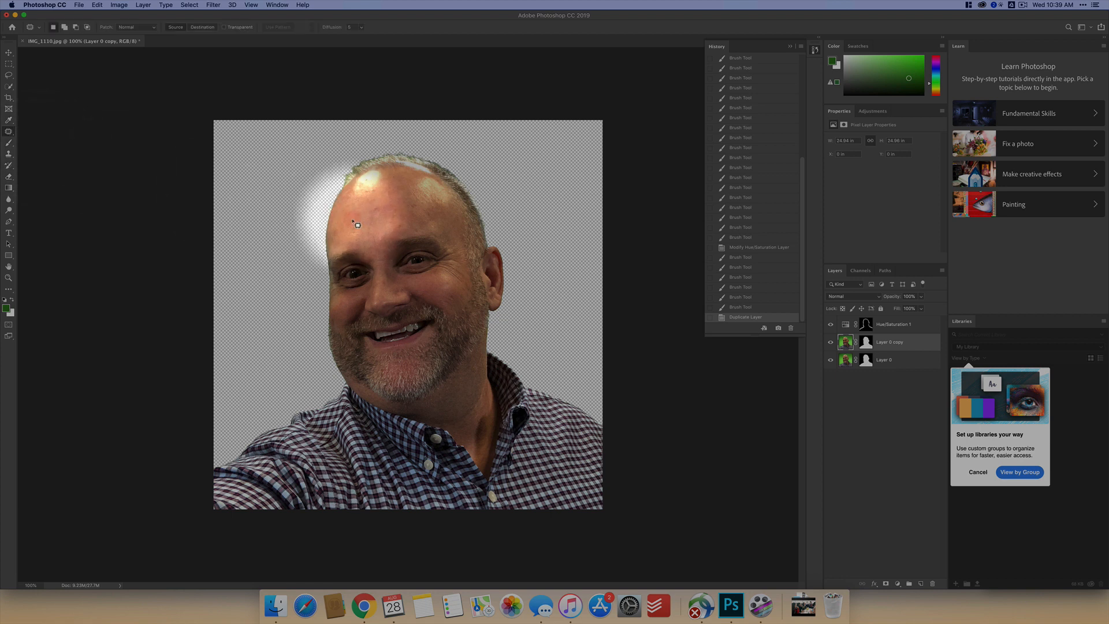
key(super+equal)
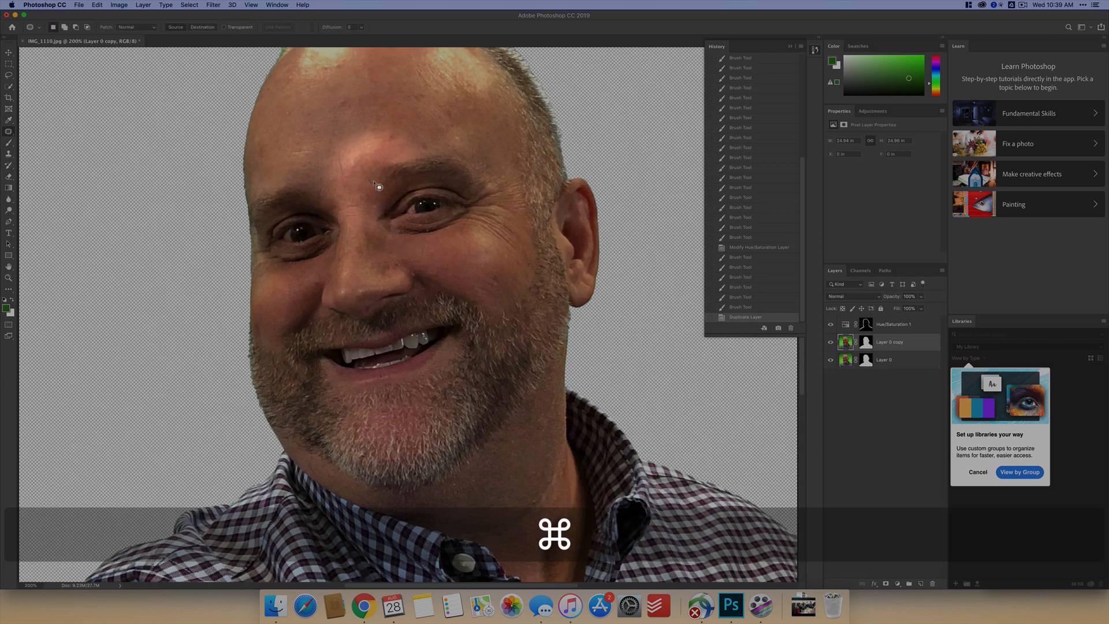
key(space)
mouse_move(361, 167)
mouse_down()
mouse_move(363, 249)
mouse_move(402, 219)
mouse_move(391, 214)
mouse_up()
drag(392, 221, 466, 250)
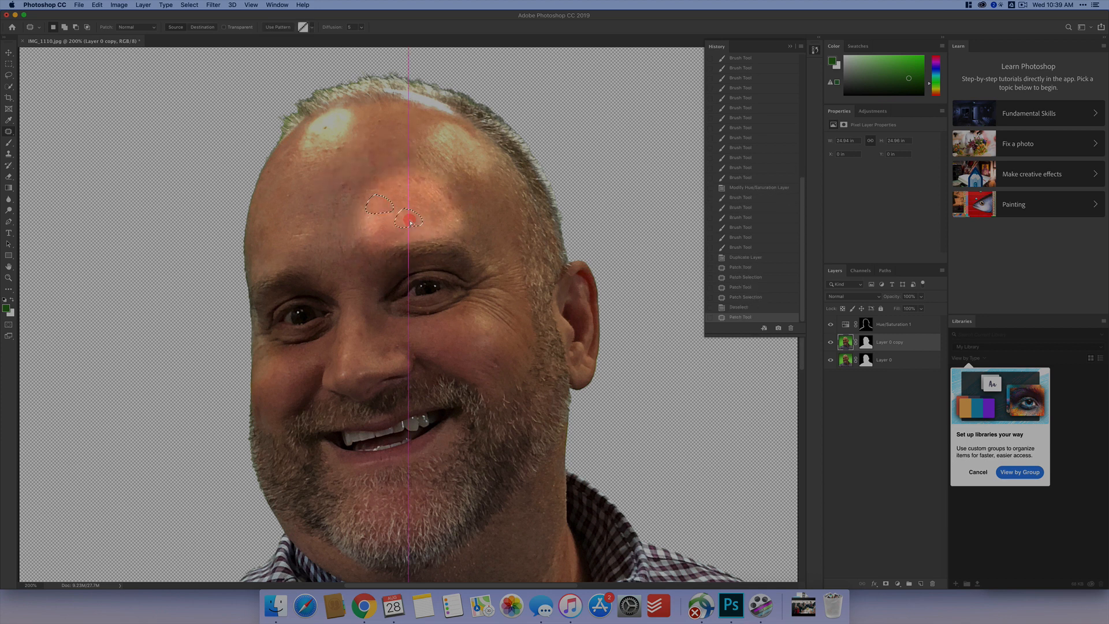
- Patch the frown line between the eyebrows and the blemishes across the middle and right-hand side of the forehead with clean skin
mouse_move(349, 238)
mouse_down()
mouse_move(334, 242)
mouse_move(344, 267)
mouse_move(339, 232)
mouse_move(352, 254)
mouse_up()
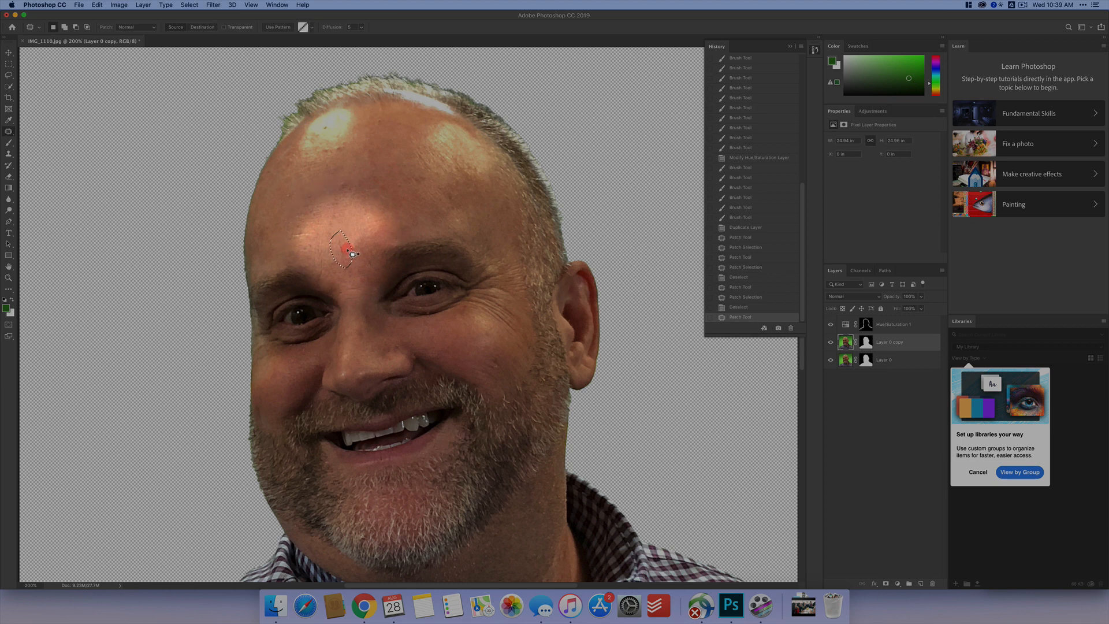
click(371, 212)
mouse_move(340, 175)
mouse_down()
mouse_move(331, 215)
mouse_move(342, 176)
mouse_up()
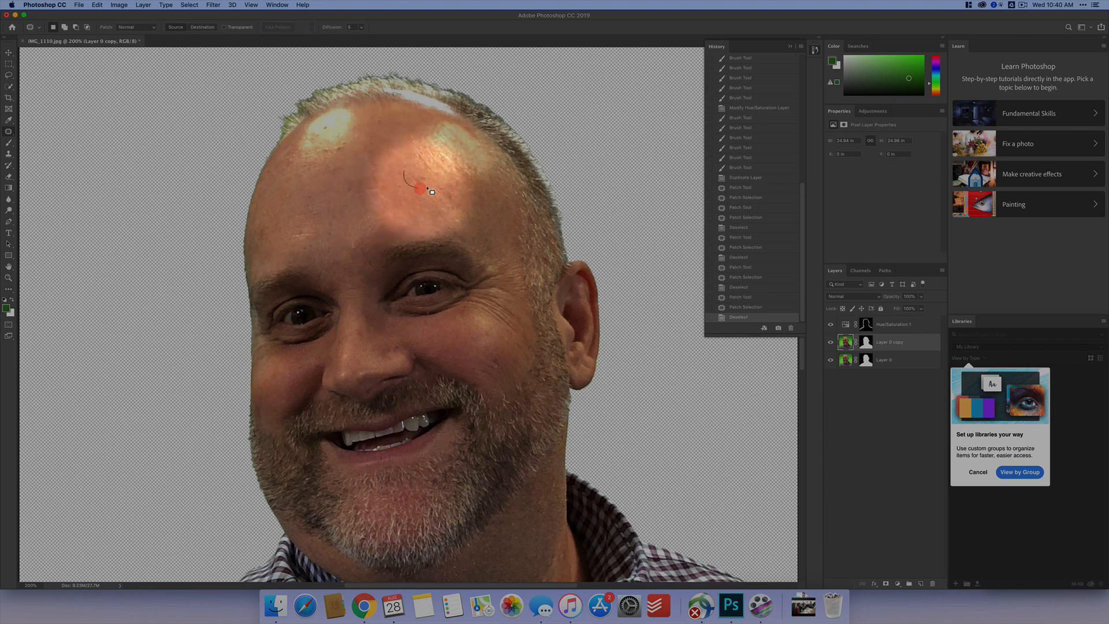
drag(428, 189, 422, 181)
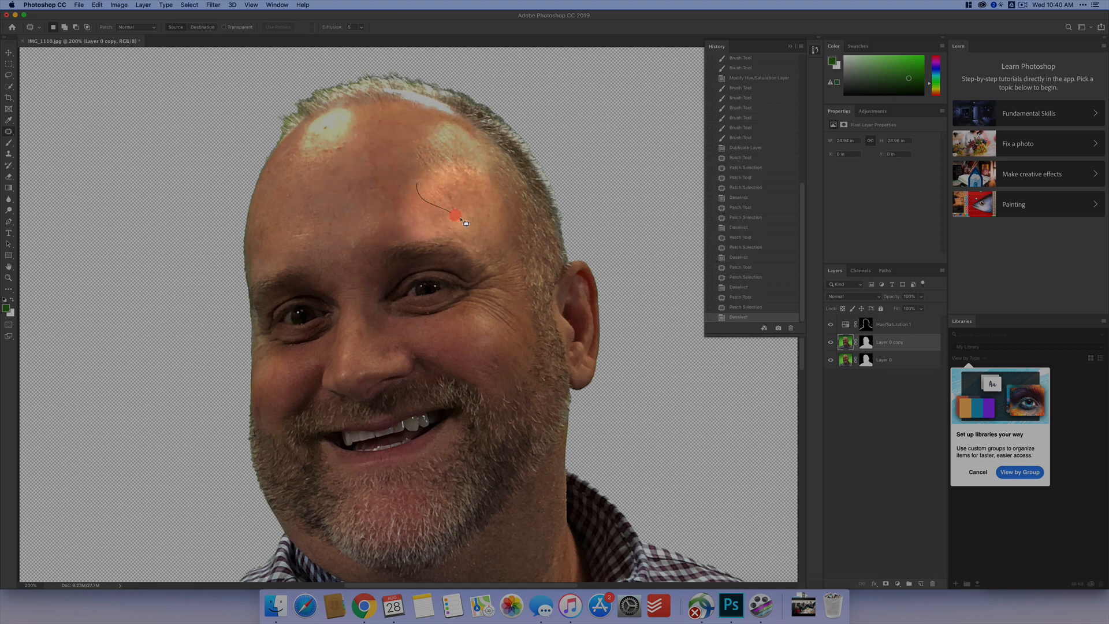
mouse_move(478, 207)
mouse_down()
mouse_move(442, 177)
mouse_move(471, 220)
mouse_move(386, 202)
mouse_move(430, 156)
mouse_move(418, 169)
mouse_up()
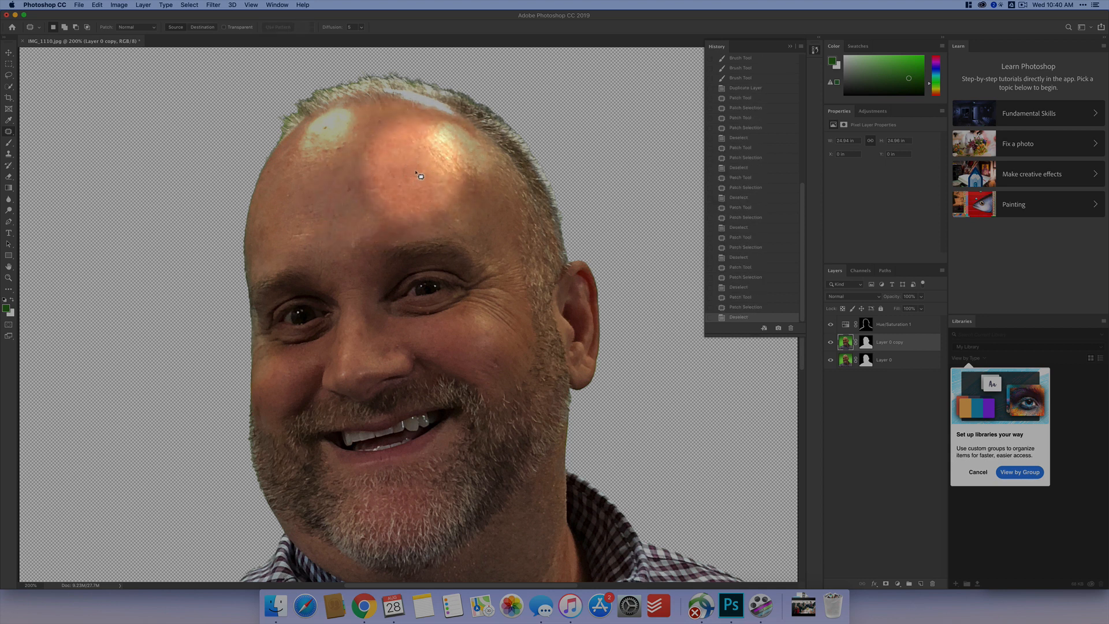
drag(412, 161, 409, 157)
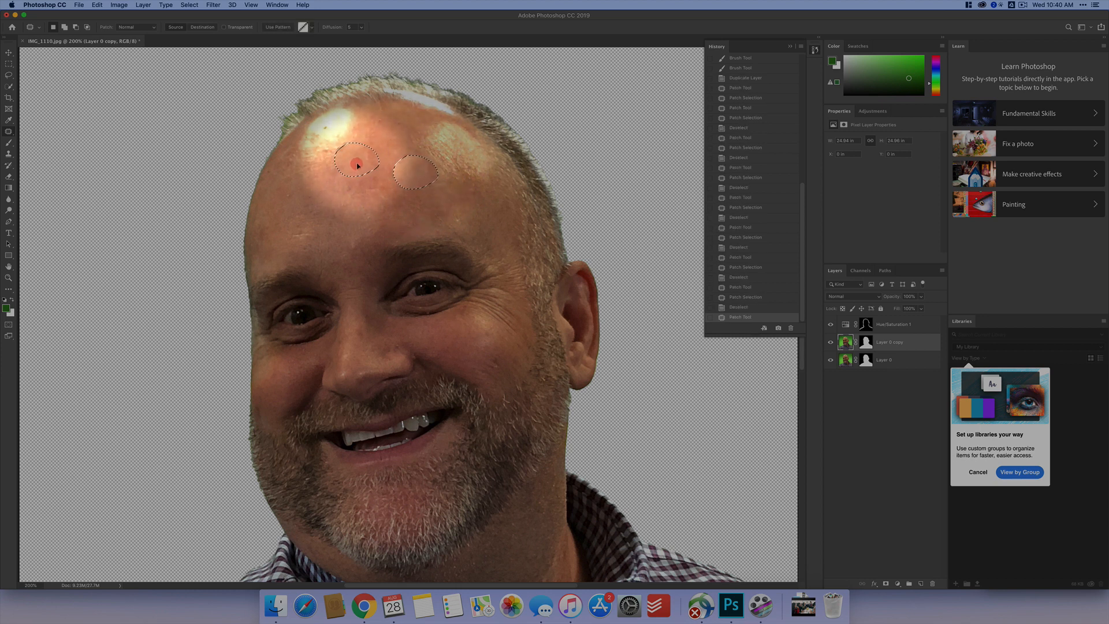
- Patch the spots on the upper forehead below and around the left-hand highlight, using smooth skin beside them
drag(402, 178, 337, 151)
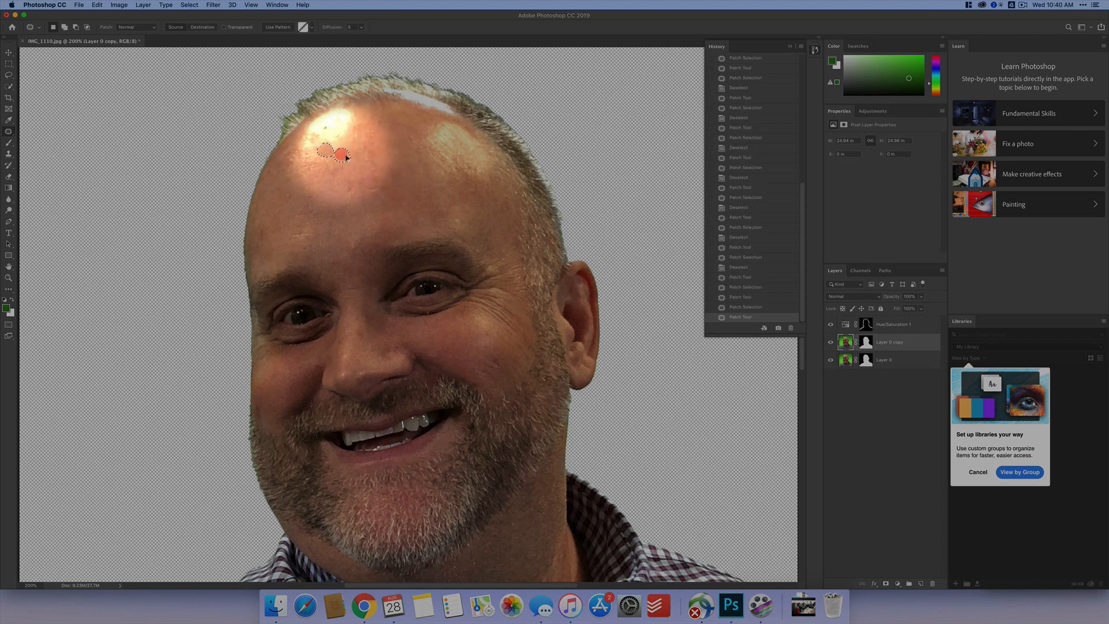
mouse_move(326, 124)
mouse_down()
mouse_move(344, 159)
mouse_move(335, 132)
mouse_move(330, 149)
mouse_move(345, 133)
mouse_move(349, 167)
mouse_move(327, 164)
mouse_move(352, 168)
mouse_move(335, 188)
mouse_move(313, 155)
mouse_move(297, 167)
mouse_move(330, 174)
mouse_move(312, 155)
mouse_up()
click(343, 160)
click(339, 178)
click(332, 186)
drag(318, 166, 346, 164)
click(319, 210)
- Patch the remaining spots down the left-hand side of the forehead towards the temple with neighbouring skin
mouse_move(293, 190)
mouse_down()
mouse_move(284, 196)
mouse_move(339, 181)
mouse_up()
click(306, 225)
mouse_move(296, 224)
mouse_down()
mouse_move(320, 239)
mouse_move(295, 226)
mouse_up()
drag(301, 231, 294, 204)
click(286, 159)
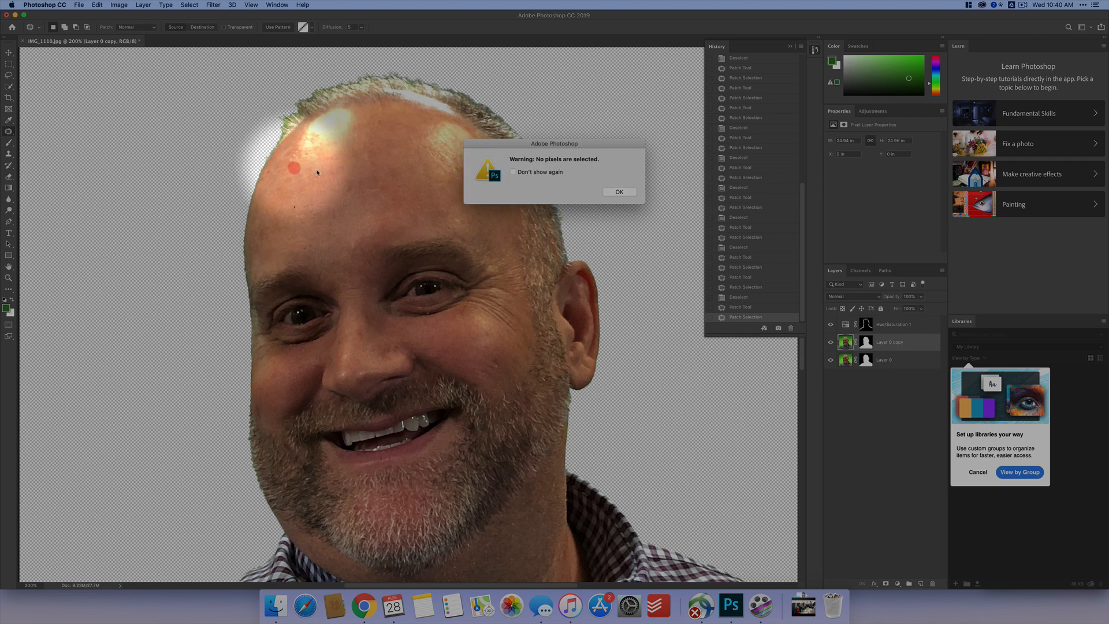
click(624, 191)
mouse_move(292, 147)
mouse_down()
mouse_move(291, 171)
mouse_move(289, 148)
mouse_up()
drag(296, 178, 320, 200)
click(415, 163)
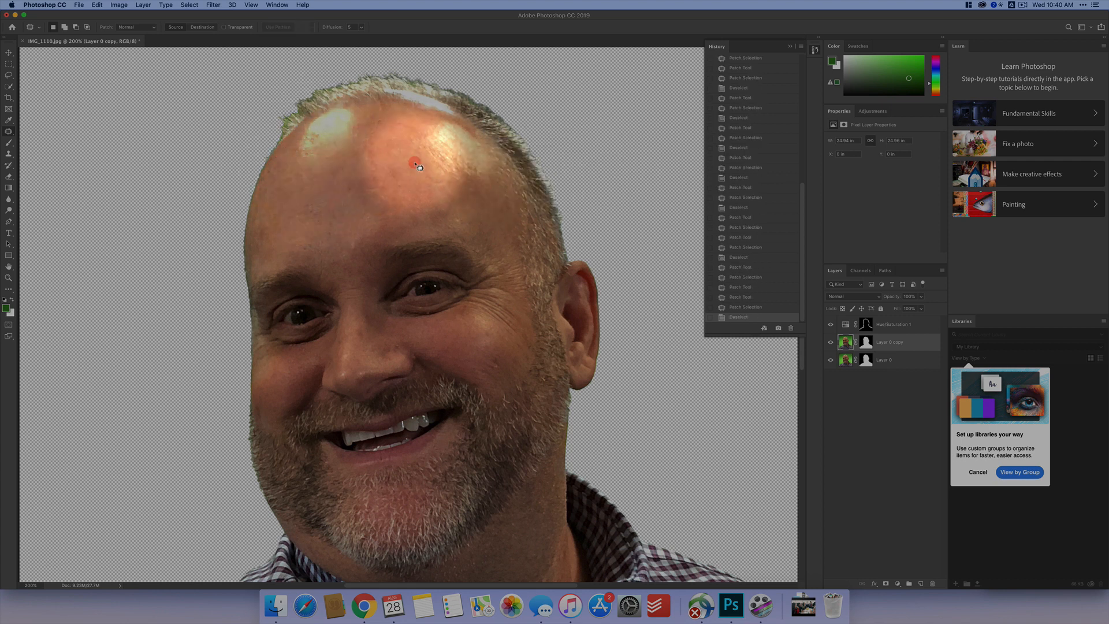
- Patch the marks on the upper forehead near the right-hand highlight and above the right-hand eyebrow, clearing each selection
mouse_move(375, 117)
mouse_down()
mouse_move(357, 161)
mouse_move(368, 172)
mouse_up()
click(453, 175)
click(618, 191)
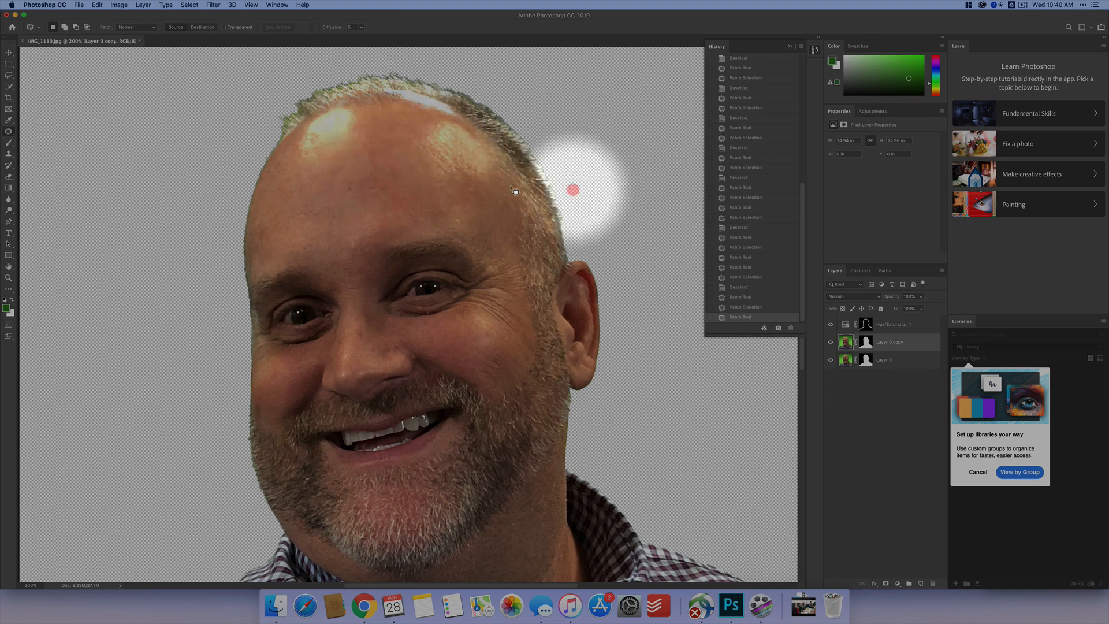
mouse_move(420, 144)
mouse_down()
mouse_move(483, 183)
mouse_move(466, 149)
mouse_move(426, 135)
mouse_move(465, 166)
mouse_move(348, 185)
mouse_up()
key(ctrl+d)
mouse_move(445, 209)
mouse_down()
mouse_move(494, 217)
mouse_move(463, 198)
mouse_move(400, 200)
mouse_up()
key(super+d)
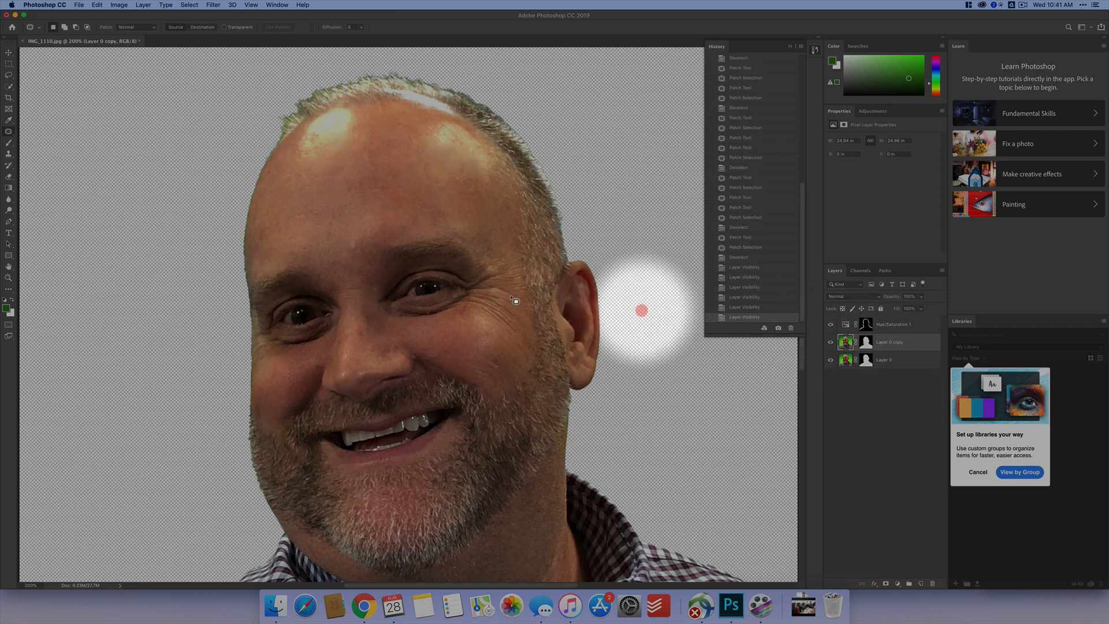
- Patch the lines just above the left-hand eyebrow and the inner brow with clear forehead skin, and deselect
mouse_move(352, 235)
mouse_down()
mouse_move(339, 238)
mouse_move(348, 236)
mouse_up()
mouse_move(350, 243)
mouse_down()
mouse_move(347, 230)
mouse_move(376, 217)
mouse_move(374, 270)
mouse_move(362, 215)
mouse_up()
key(super+d)
key(super+d)
mouse_move(315, 255)
mouse_down()
mouse_move(328, 276)
mouse_move(324, 253)
mouse_move(297, 235)
mouse_up()
key(super+d)
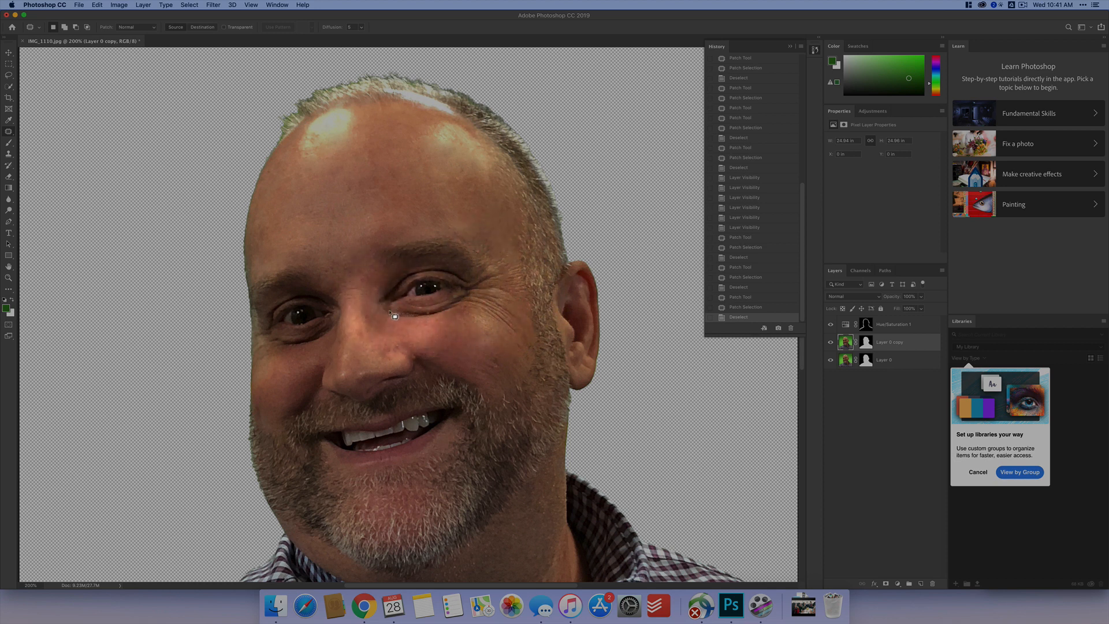
- Outline the wrinkles under the right-hand eye, patch them with smooth forehead skin, and deselect
mouse_move(384, 313)
mouse_down()
mouse_move(470, 319)
mouse_move(481, 298)
mouse_move(463, 288)
mouse_move(384, 315)
mouse_up()
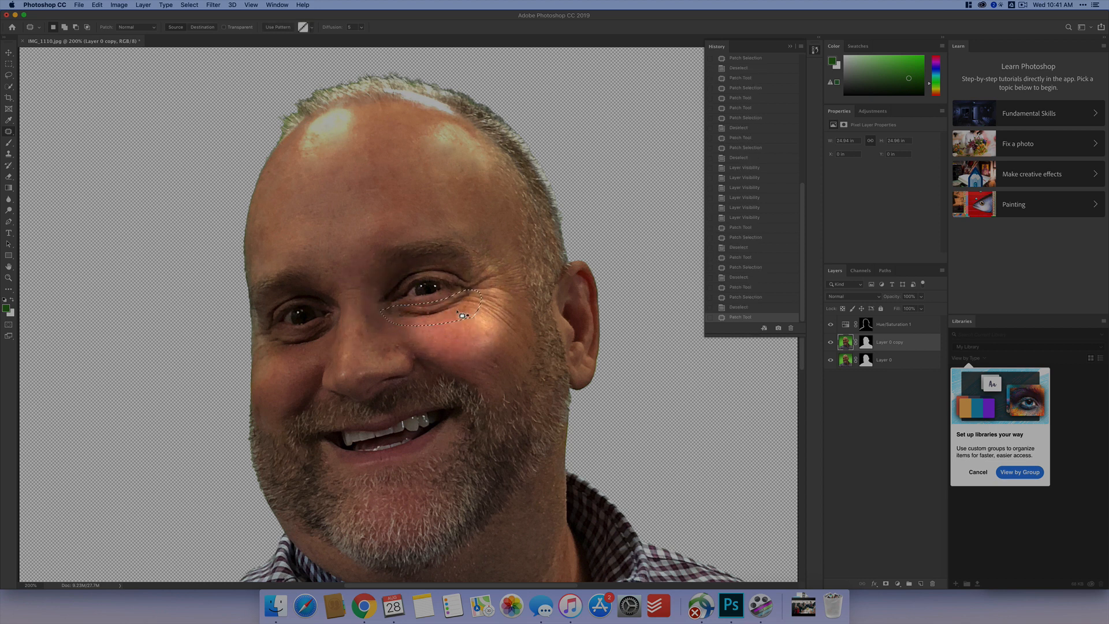
drag(456, 313, 383, 175)
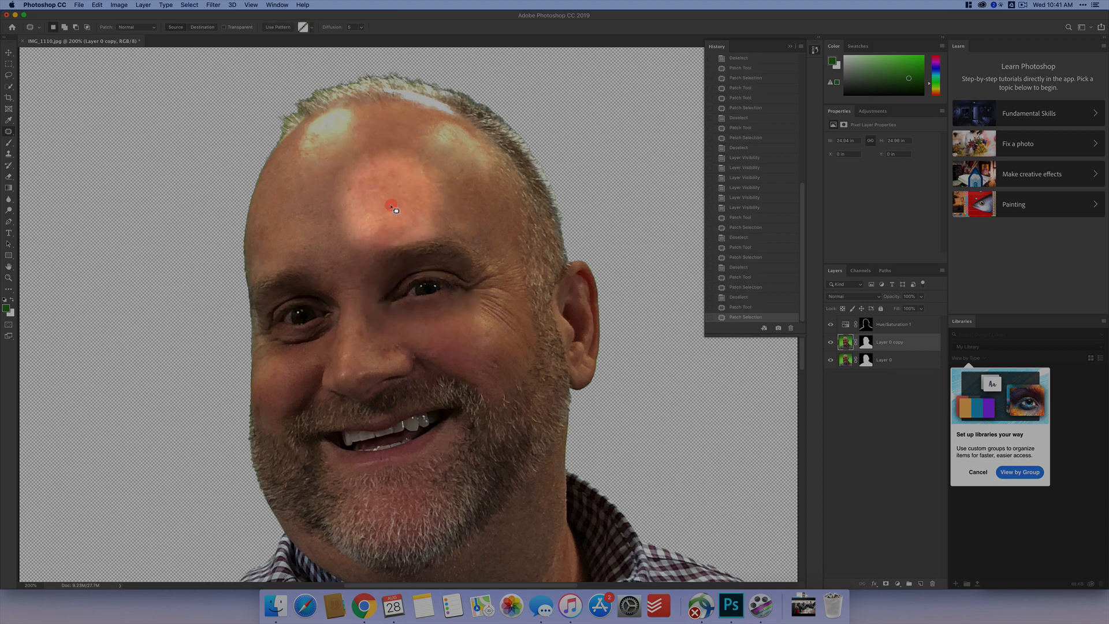
click(541, 228)
click(429, 308)
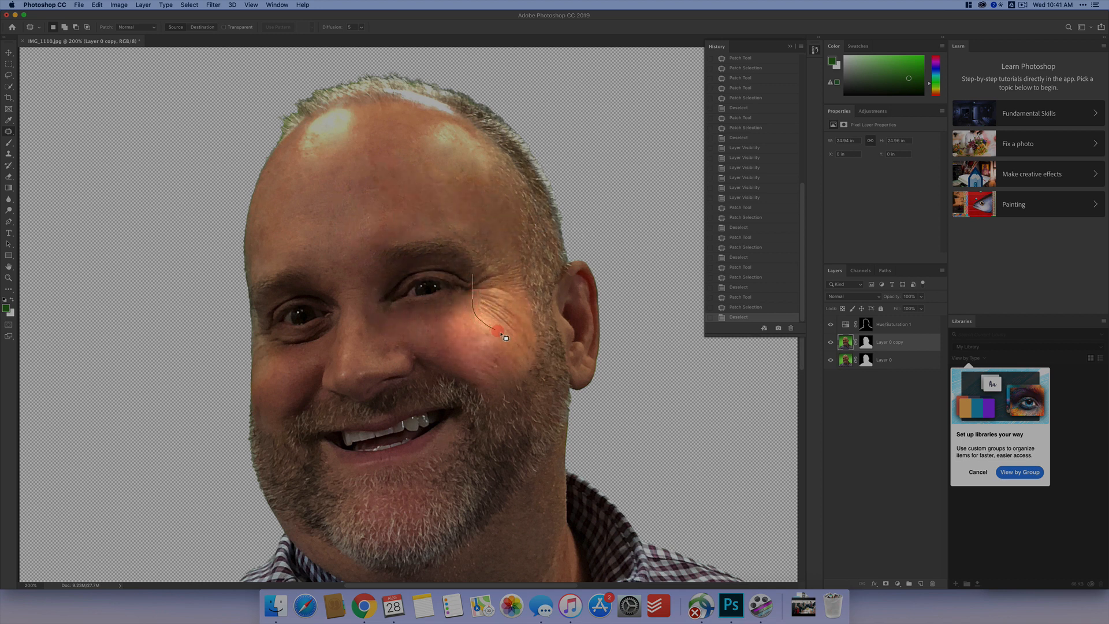
- Outline the crow's feet beside the right-hand eye, patch them with forehead skin, and deselect
drag(527, 345, 525, 317)
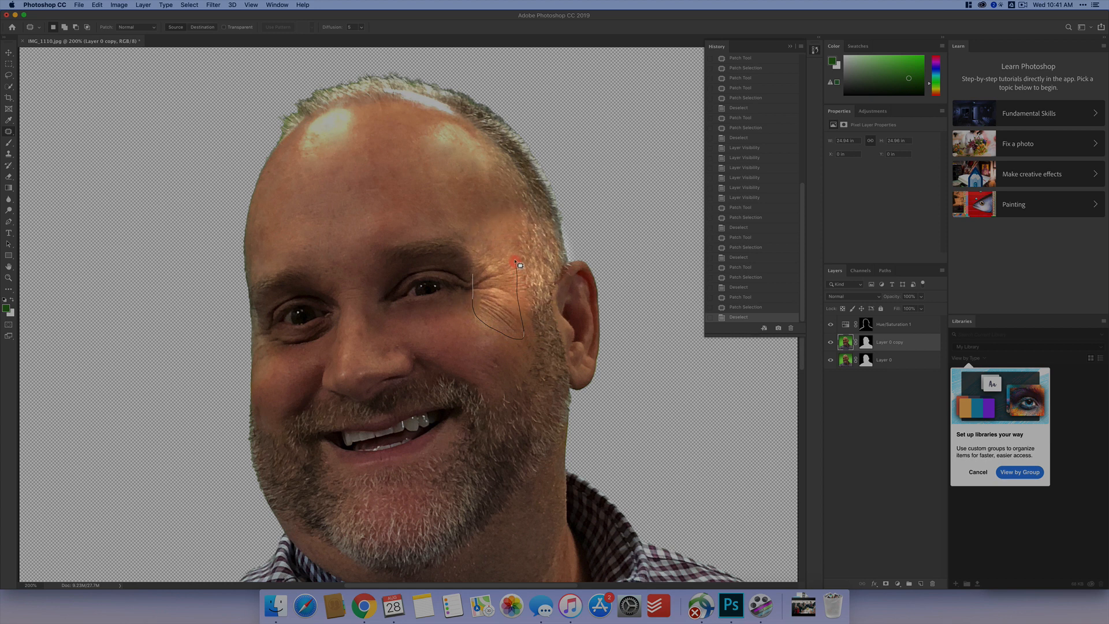
mouse_move(518, 264)
mouse_down()
mouse_move(500, 251)
mouse_move(473, 274)
mouse_up()
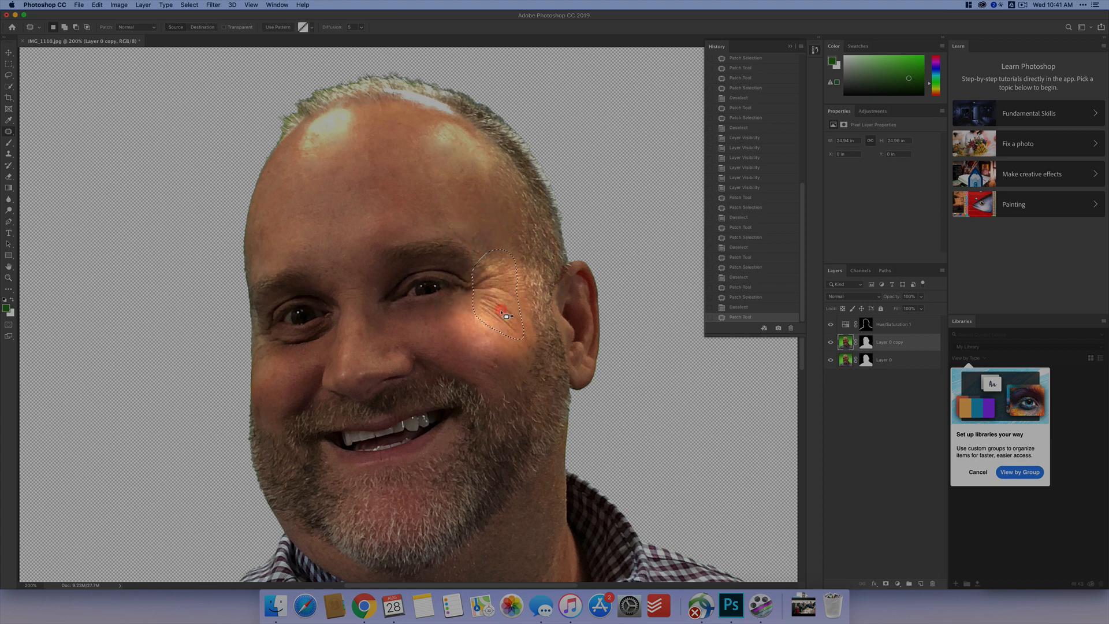
drag(506, 316, 426, 191)
click(490, 230)
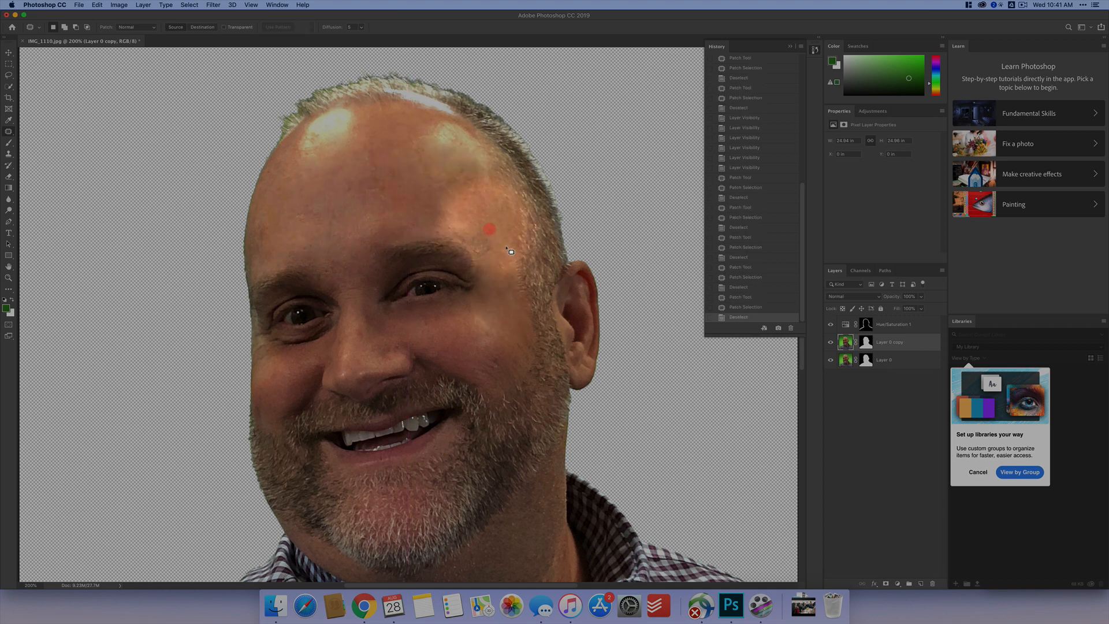
- Patch the small blemishes on the right-hand cheek with the clean cheek skin next to them
mouse_move(466, 313)
mouse_down()
mouse_move(494, 326)
mouse_move(469, 314)
mouse_up()
mouse_move(481, 322)
mouse_down()
mouse_move(504, 371)
mouse_move(492, 352)
mouse_move(458, 343)
mouse_up()
click(502, 368)
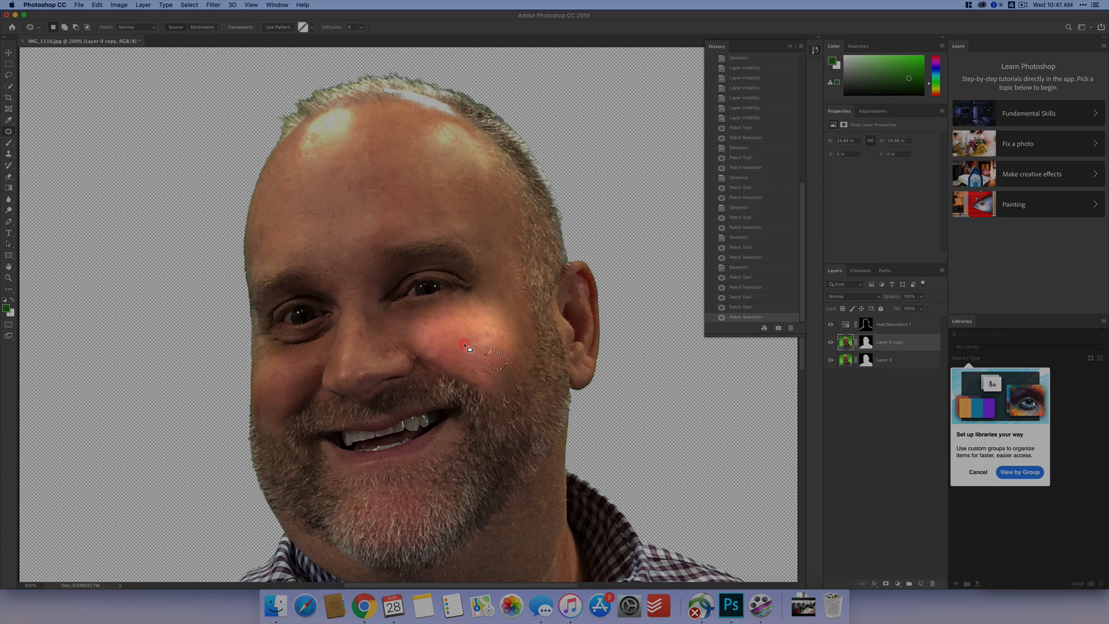
click(463, 343)
- Patch the wrinkles under the left-hand eye and at its outer corner with forehead skin, deselecting after each patch
mouse_move(269, 351)
mouse_down()
mouse_move(297, 355)
mouse_move(330, 336)
mouse_move(333, 320)
mouse_move(274, 333)
mouse_move(254, 306)
mouse_move(254, 352)
mouse_move(311, 352)
mouse_move(381, 223)
mouse_move(361, 189)
mouse_up()
key(super+d)
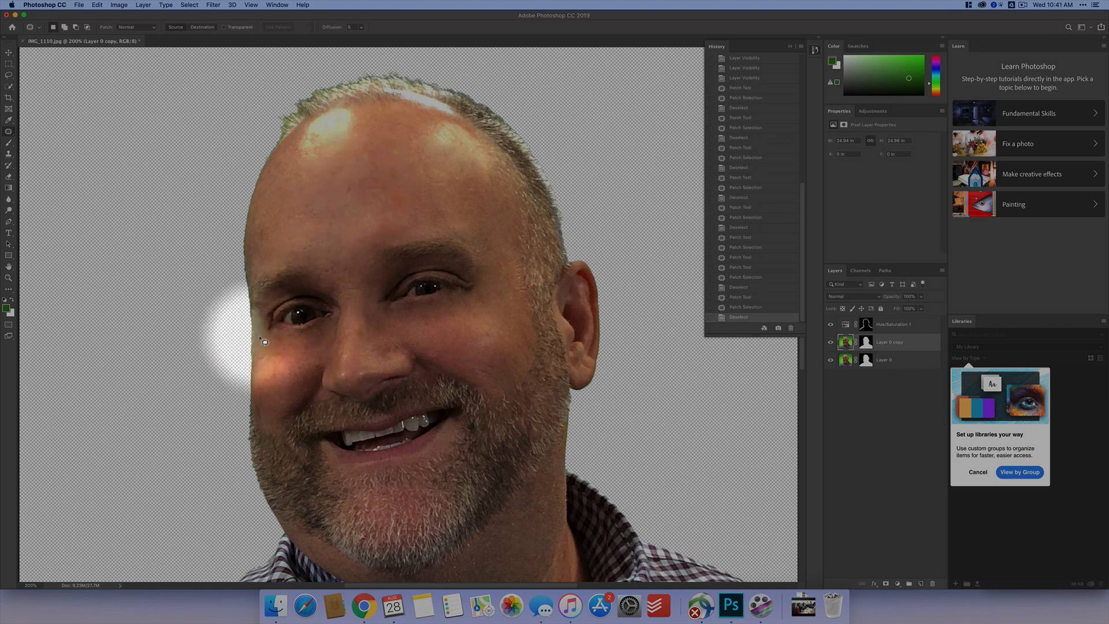
mouse_move(268, 350)
mouse_down()
mouse_move(285, 379)
mouse_move(298, 359)
mouse_move(272, 348)
mouse_move(322, 186)
mouse_up()
key(super+d)
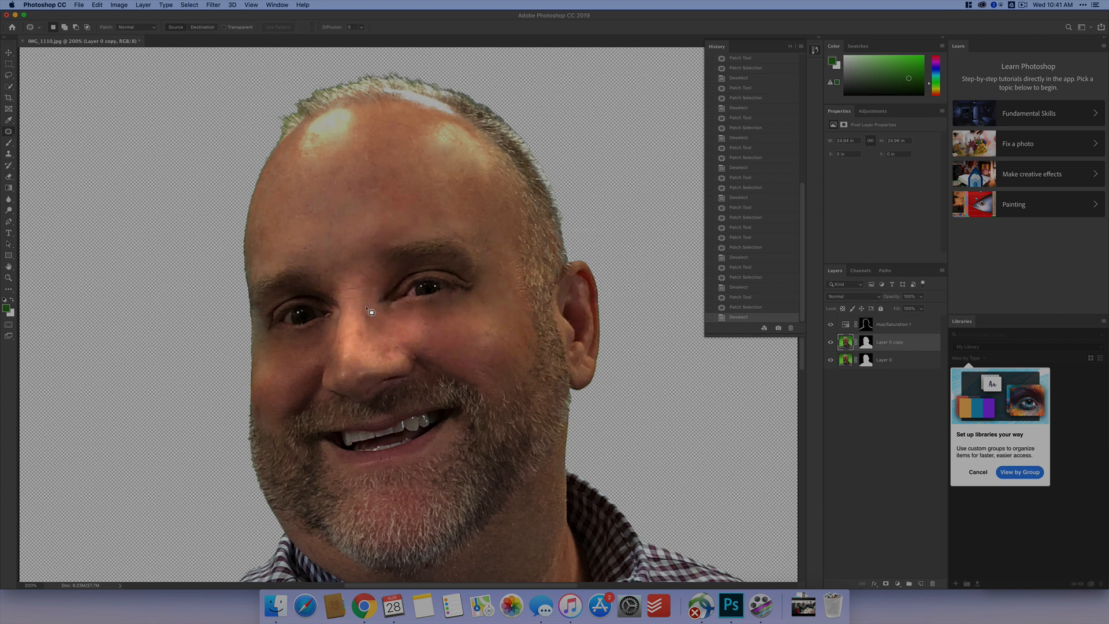
- Patch the creases at the bridge of the nose and the mark beside the nostril with nearby skin, and deselect
mouse_move(345, 282)
mouse_down()
mouse_move(363, 294)
mouse_move(346, 280)
mouse_move(354, 223)
mouse_up()
key(super+d)
drag(390, 349, 445, 333)
key(super+d)
- Set the opacity of Layer 0 copy to 60%, temporarily hiding Layer 0 to preview the retouched layer's transparency
scroll(472, 343, down, 5)
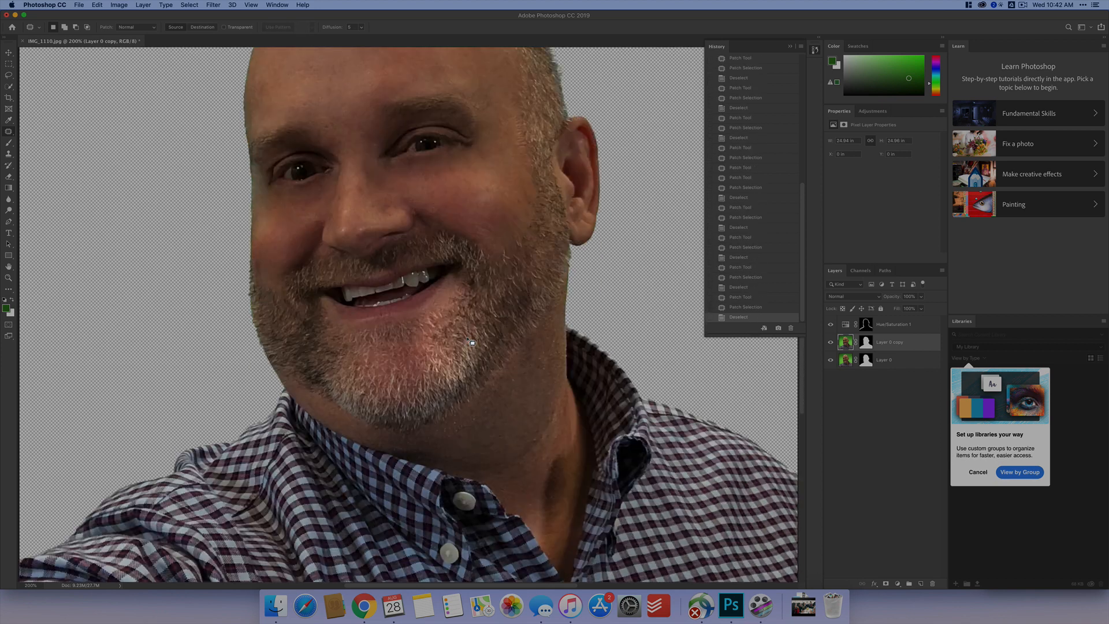
scroll(472, 341, up, 6)
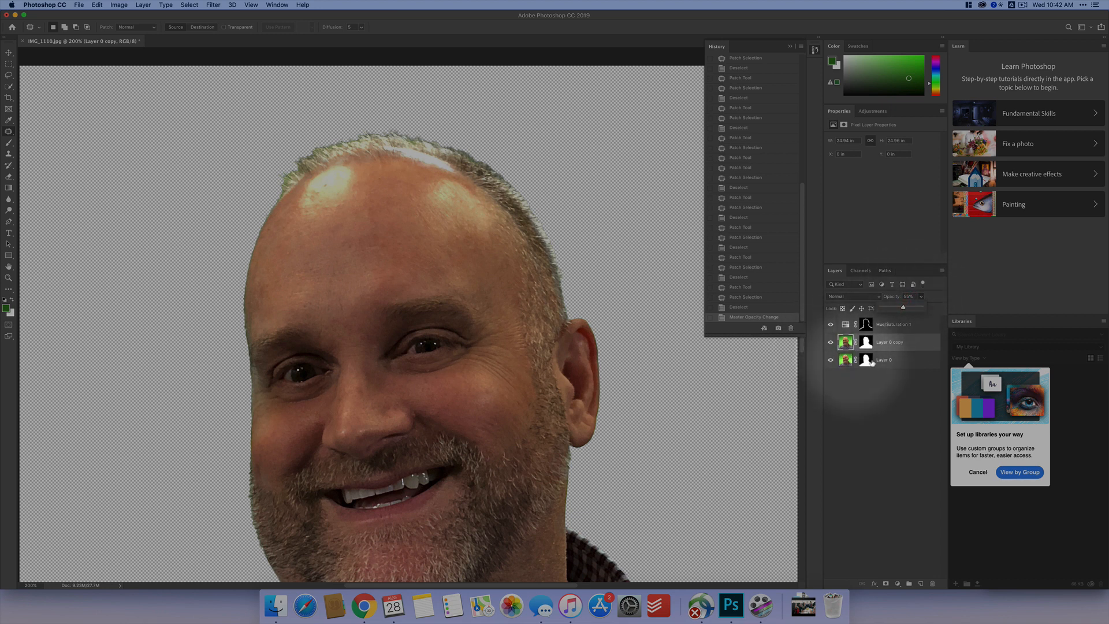
click(830, 360)
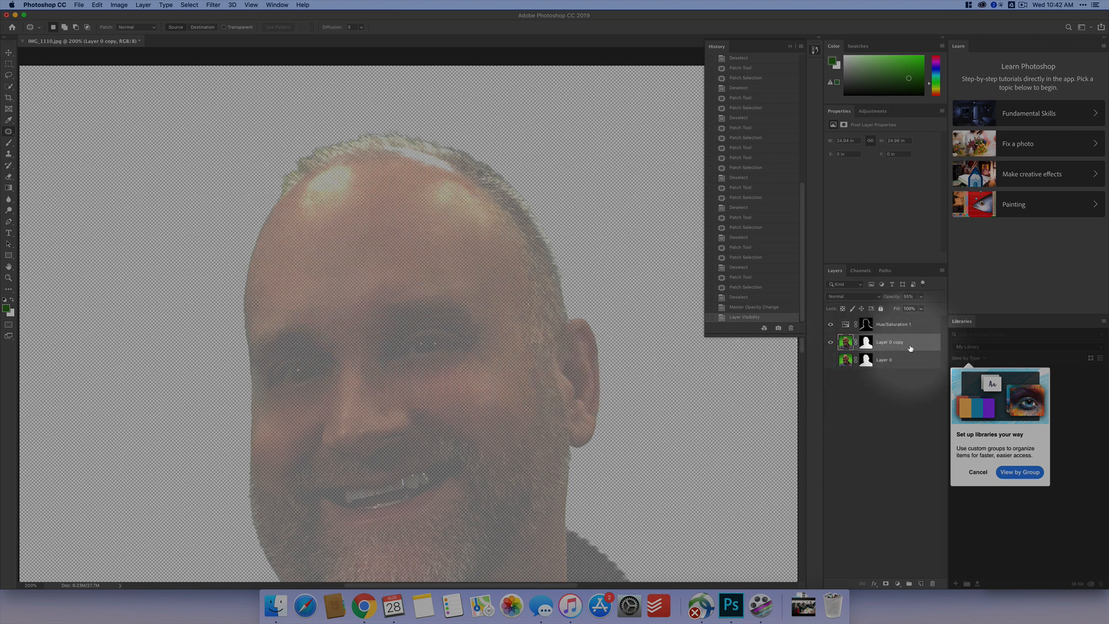
drag(921, 307, 918, 312)
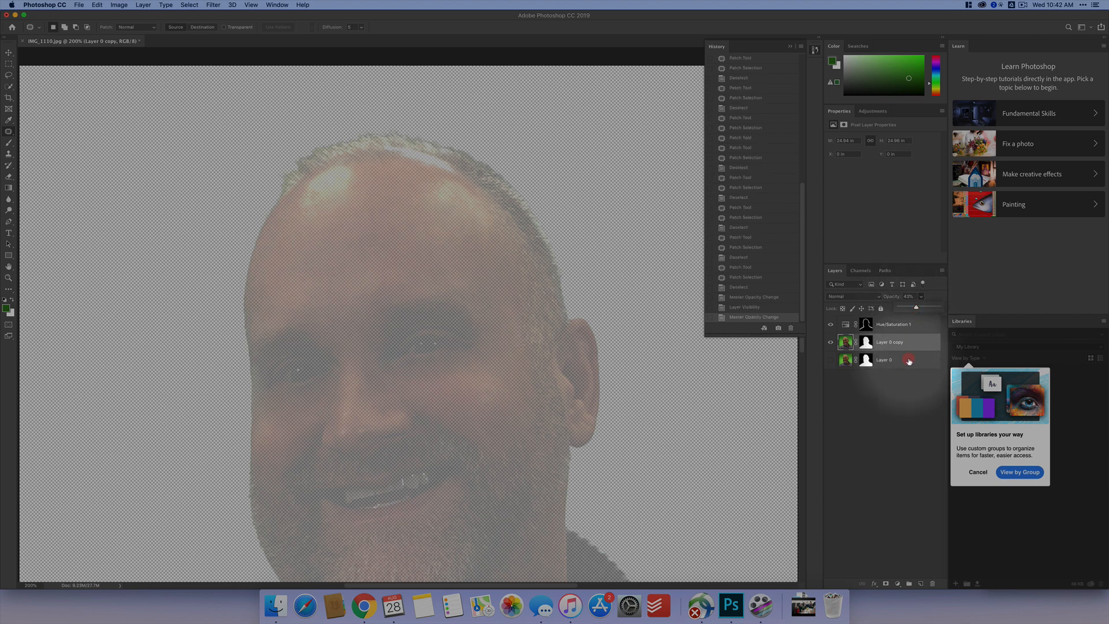
click(831, 360)
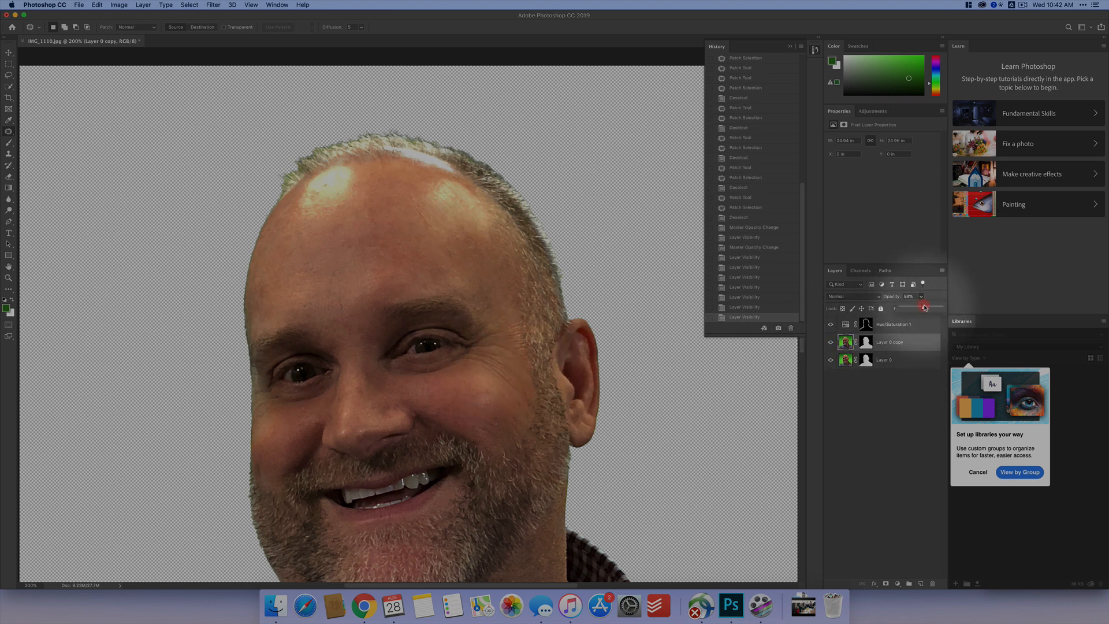
drag(925, 307, 925, 307)
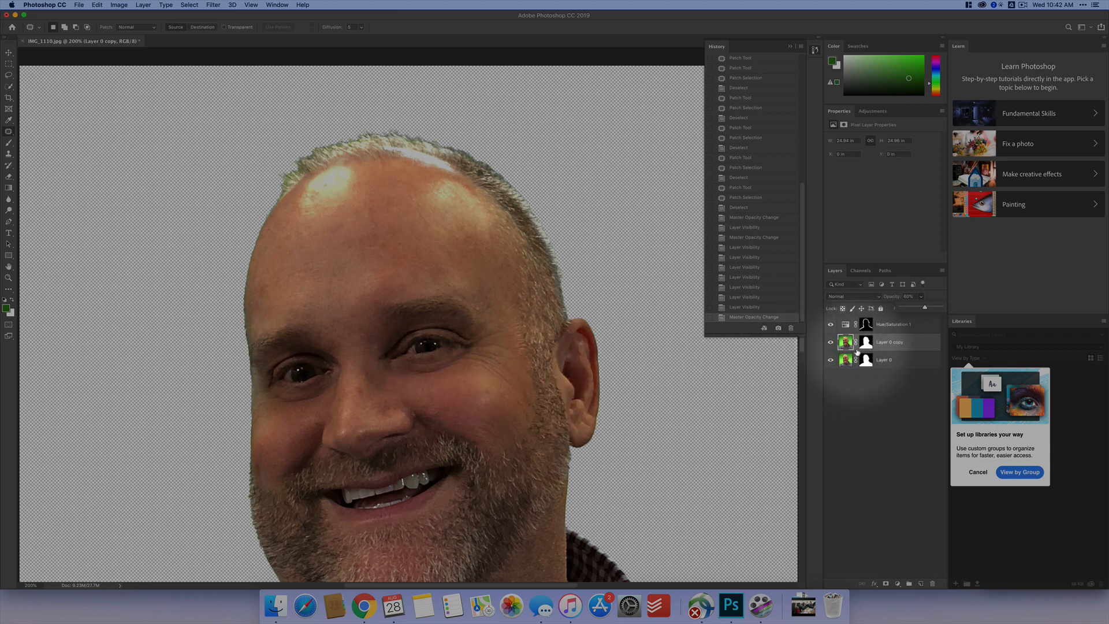
- Toggle the visibility of Layer 0 copy off and on to compare the blended retouch with the original face
click(830, 342)
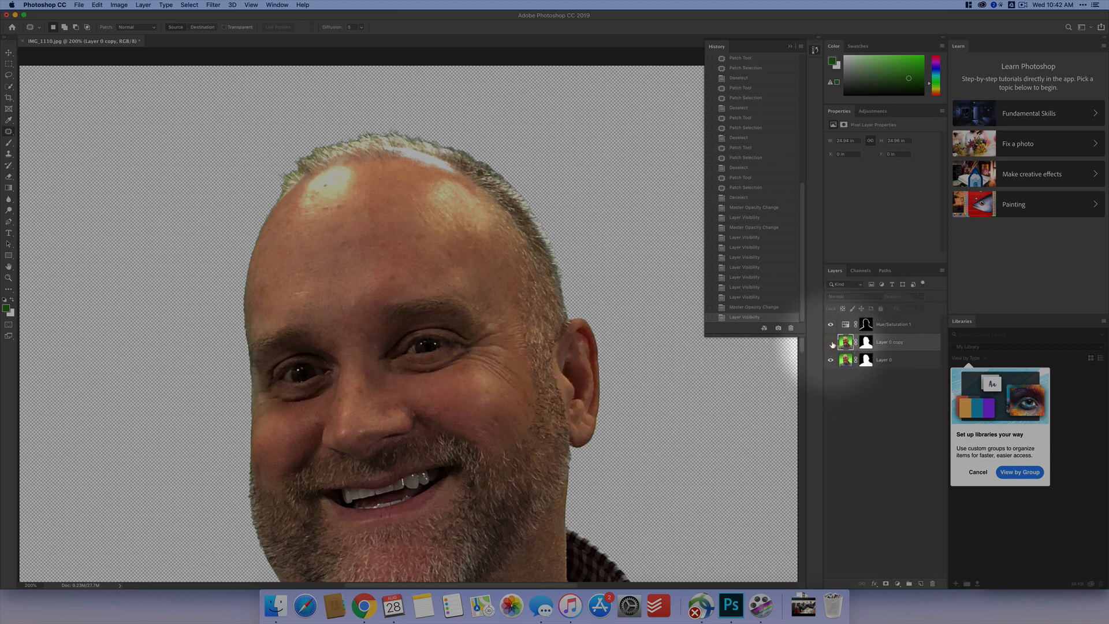
click(831, 343)
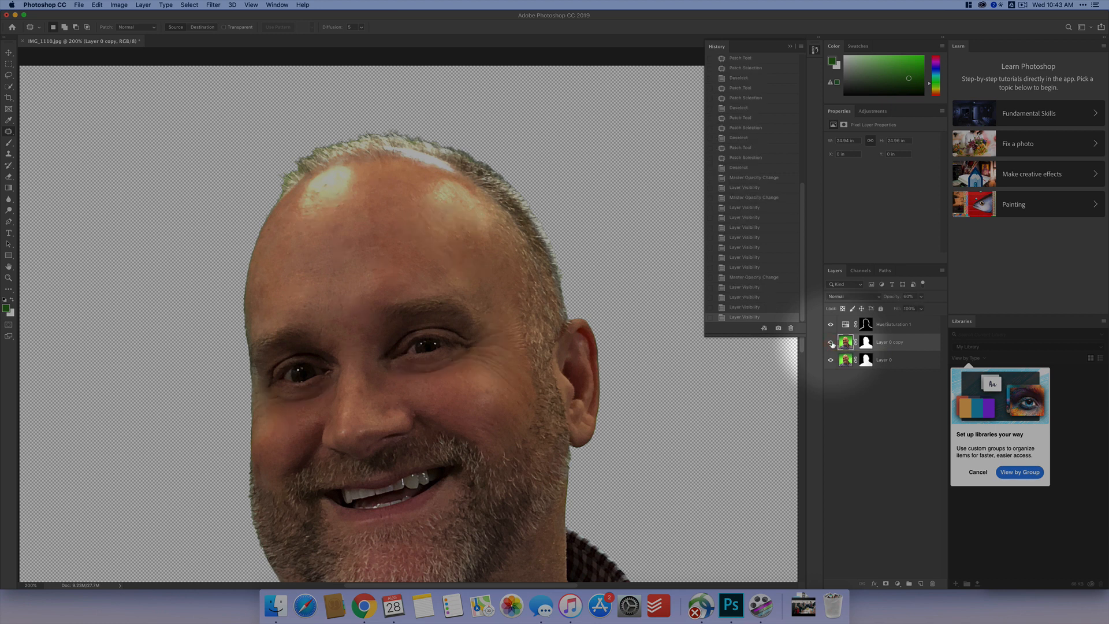
click(831, 343)
click(830, 343)
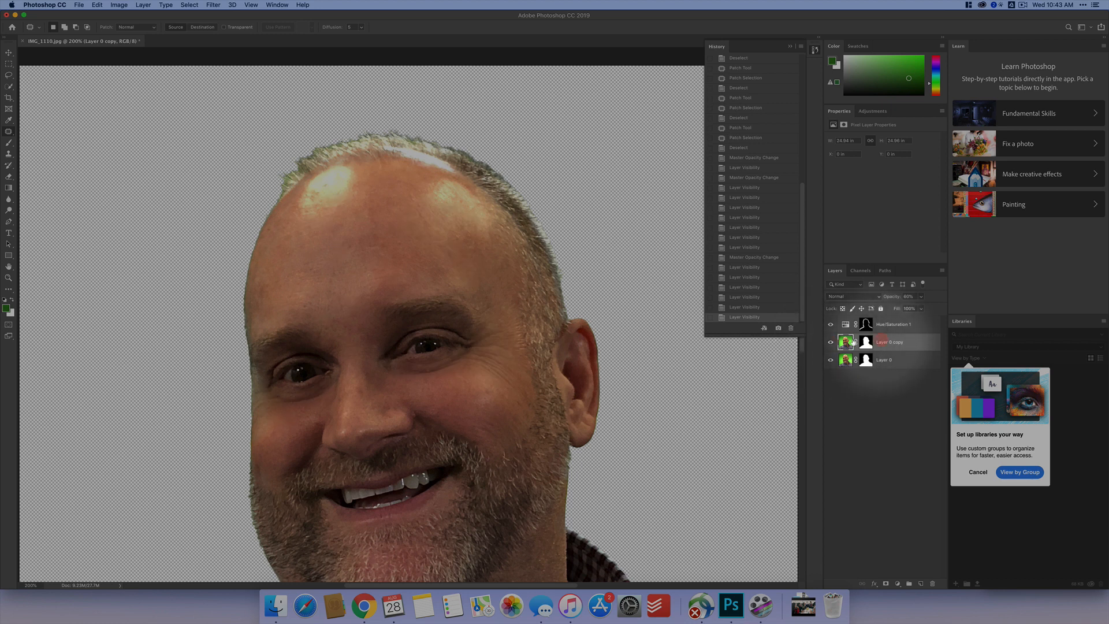
- Add a Hue/Saturation adjustment layer above Hue/Saturation 1 with saturation -41 and lightness +24
click(866, 324)
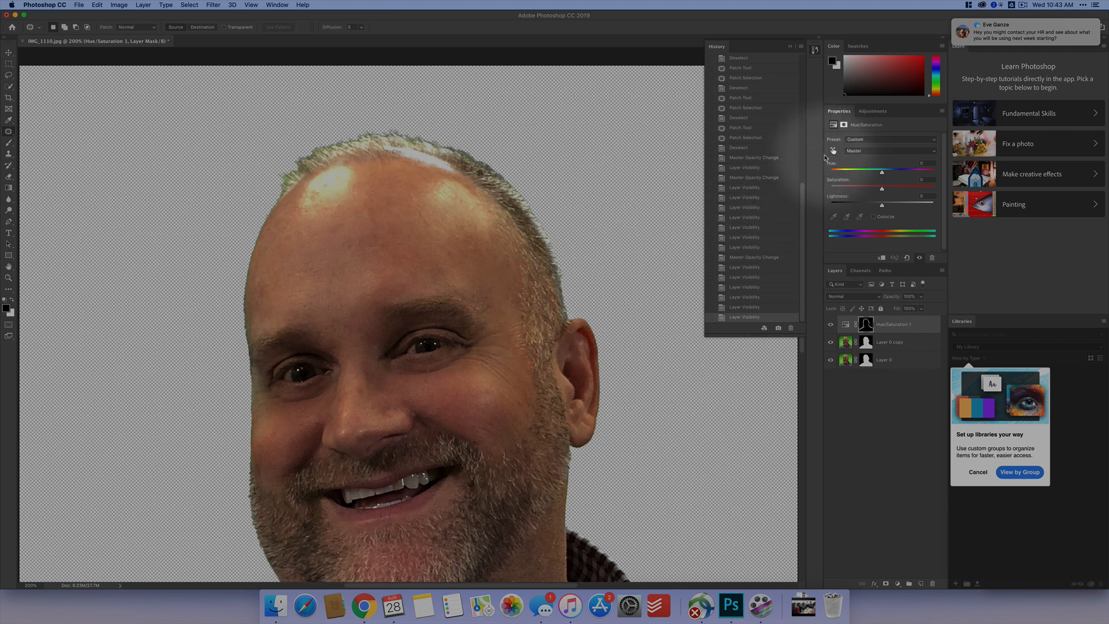
click(833, 126)
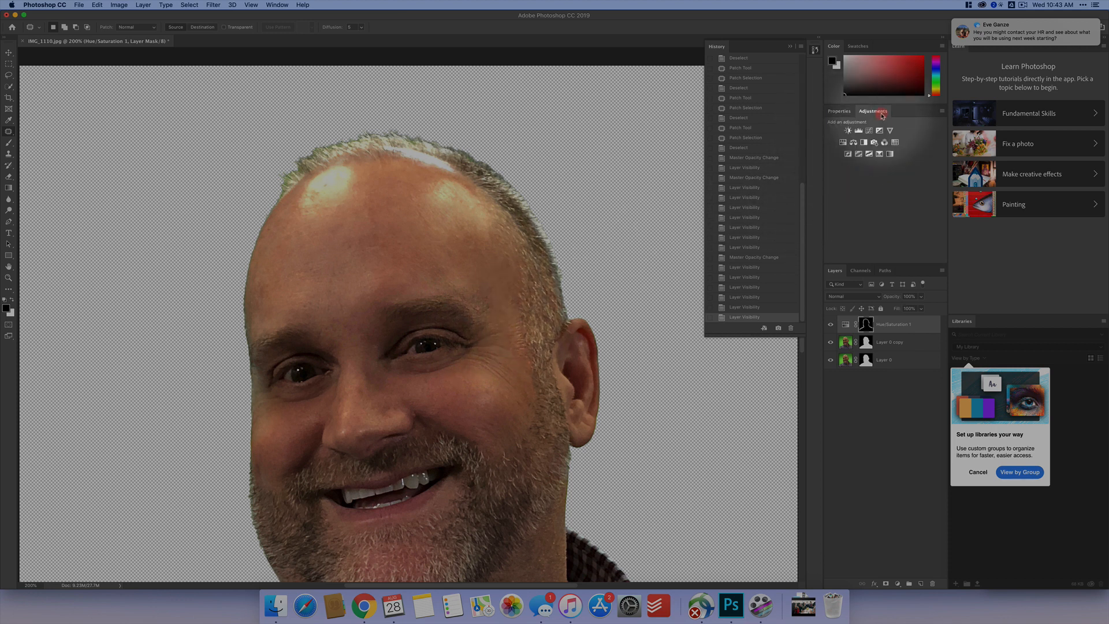
click(843, 143)
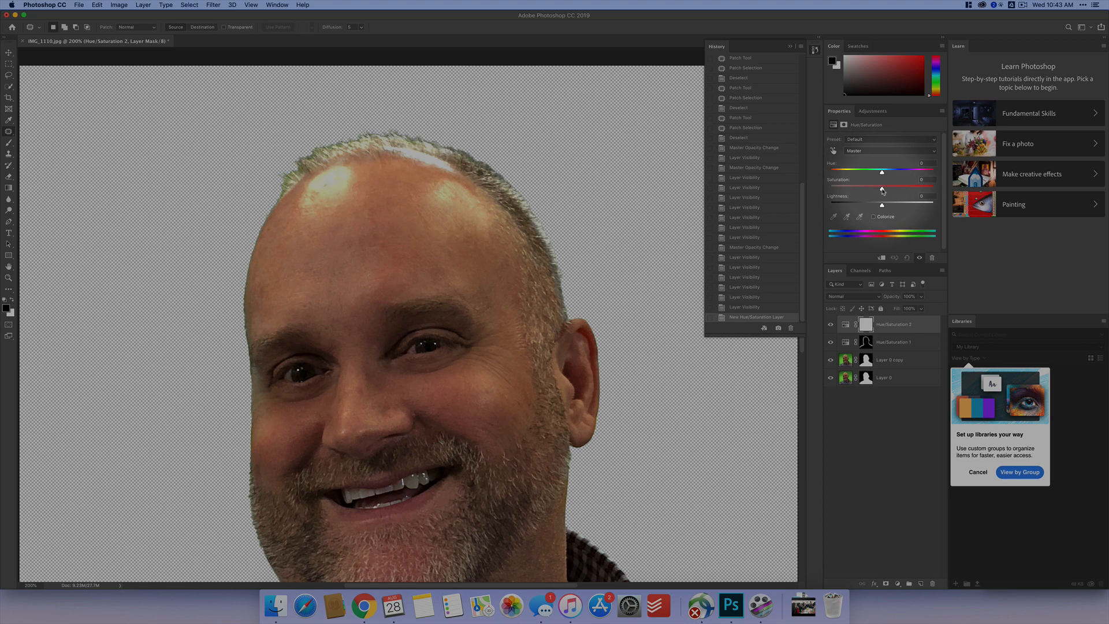
drag(882, 188, 862, 190)
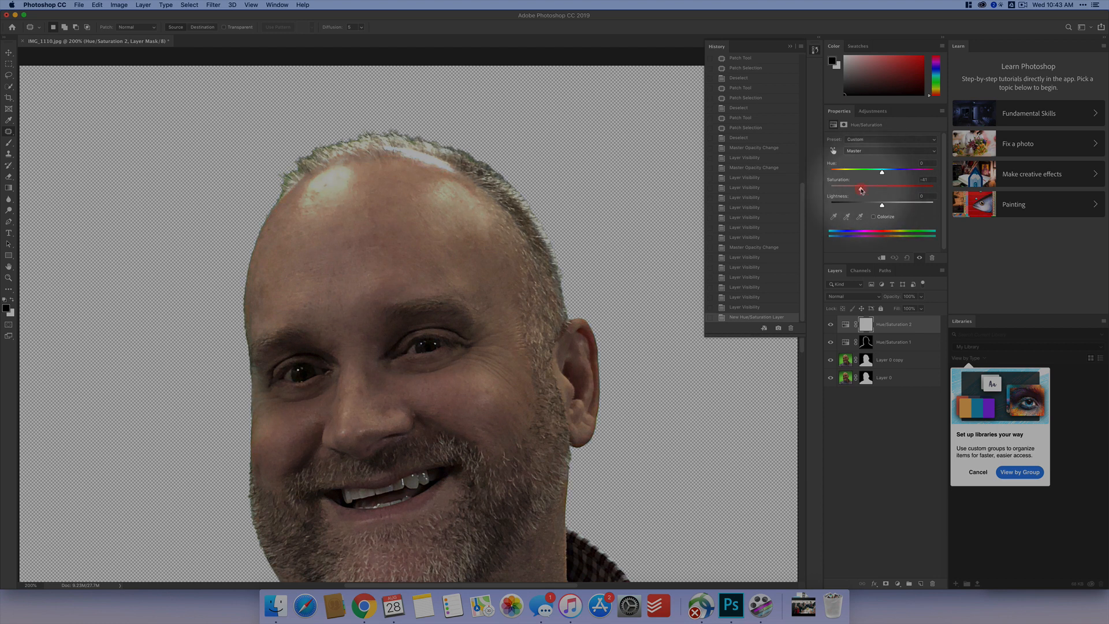
drag(882, 205, 893, 208)
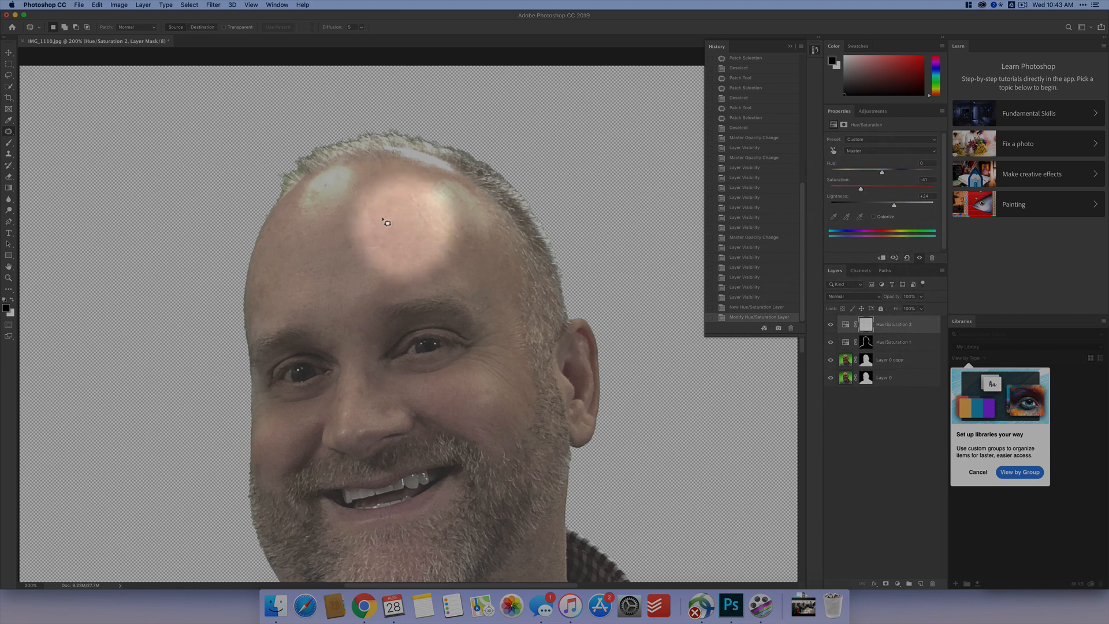
- Fill the mask of the Hue/Saturation 2 layer with black at 100% opacity in Normal mode
click(97, 5)
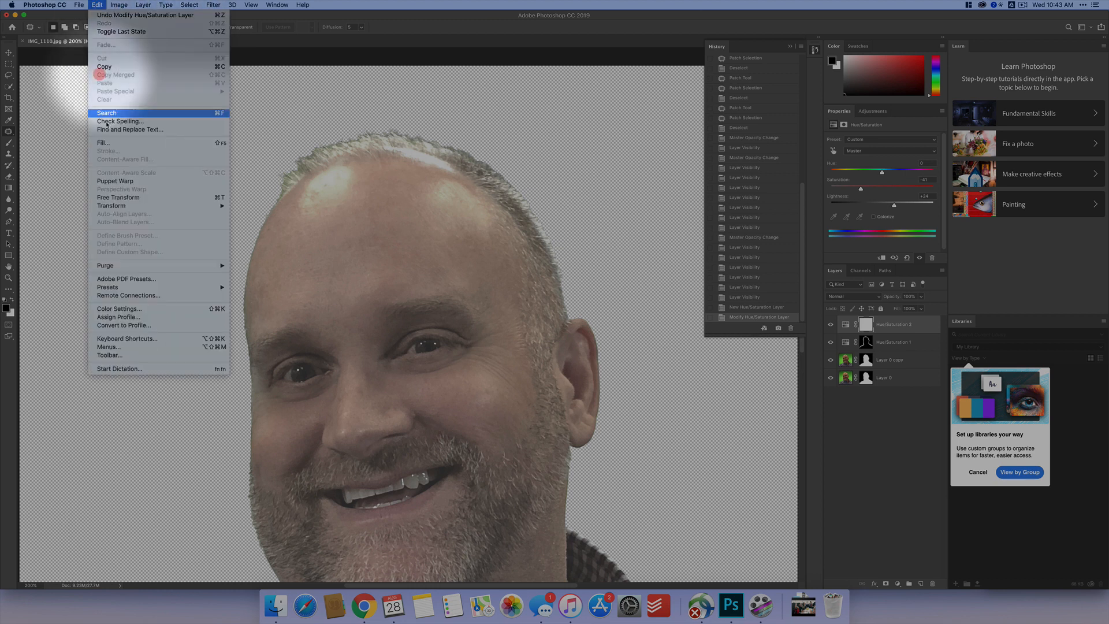
click(104, 143)
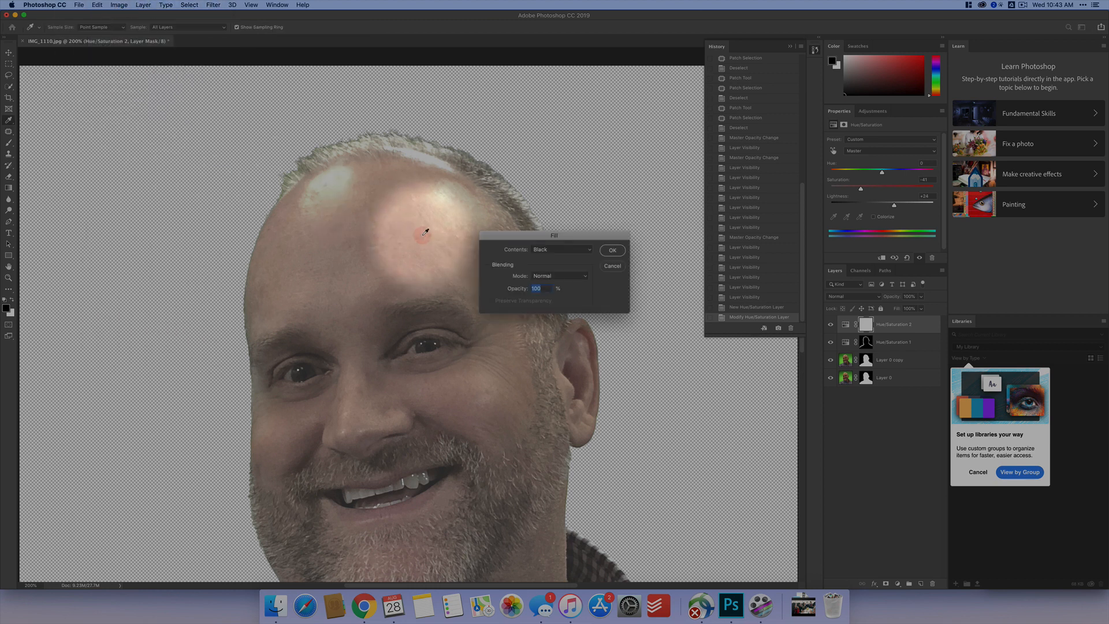
click(612, 250)
key(j)
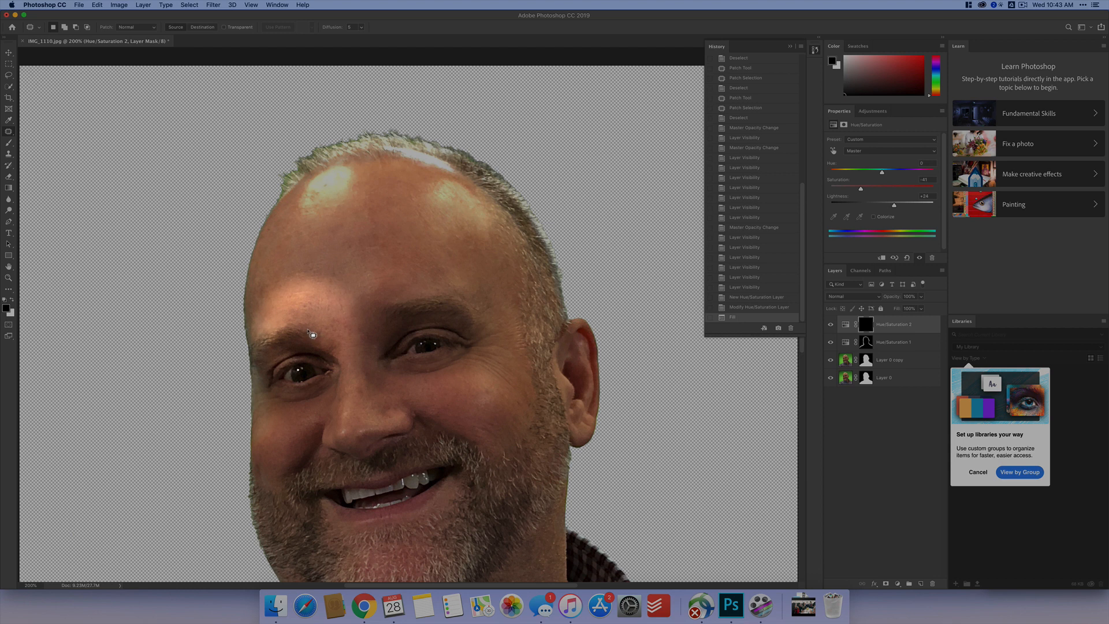
- Whiten the upper teeth by brushing white over them on the Hue/Saturation 2 mask with a small brush
key(super+plus)
key(super+plus)
key(super+plus)
key(space)
drag(354, 386, 230, 142)
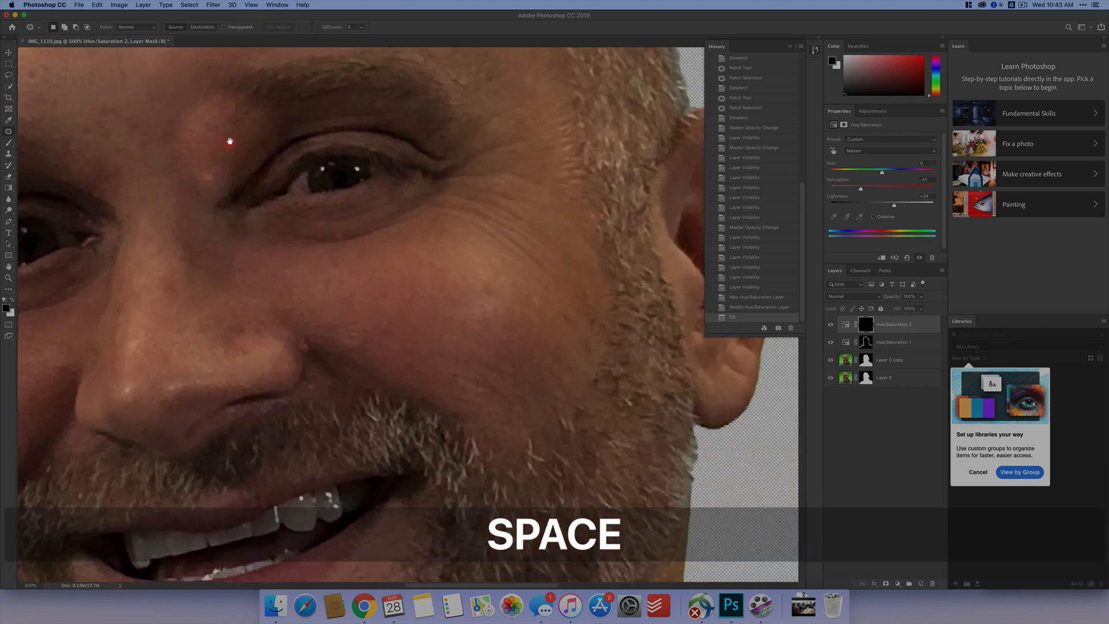
drag(237, 508, 316, 262)
key(b)
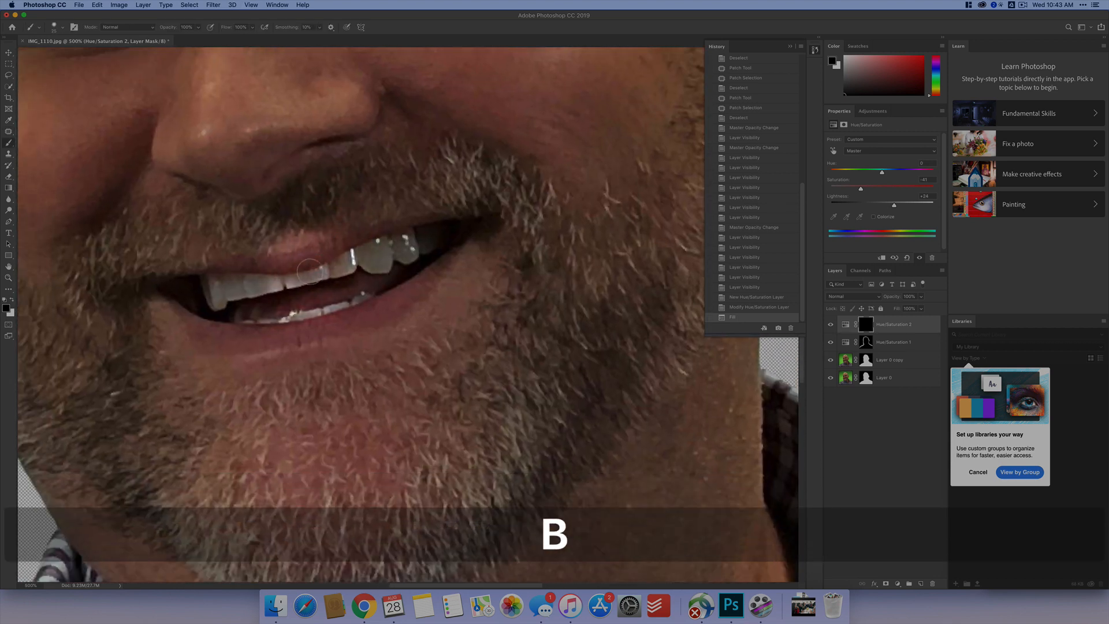
key(bracketleft)
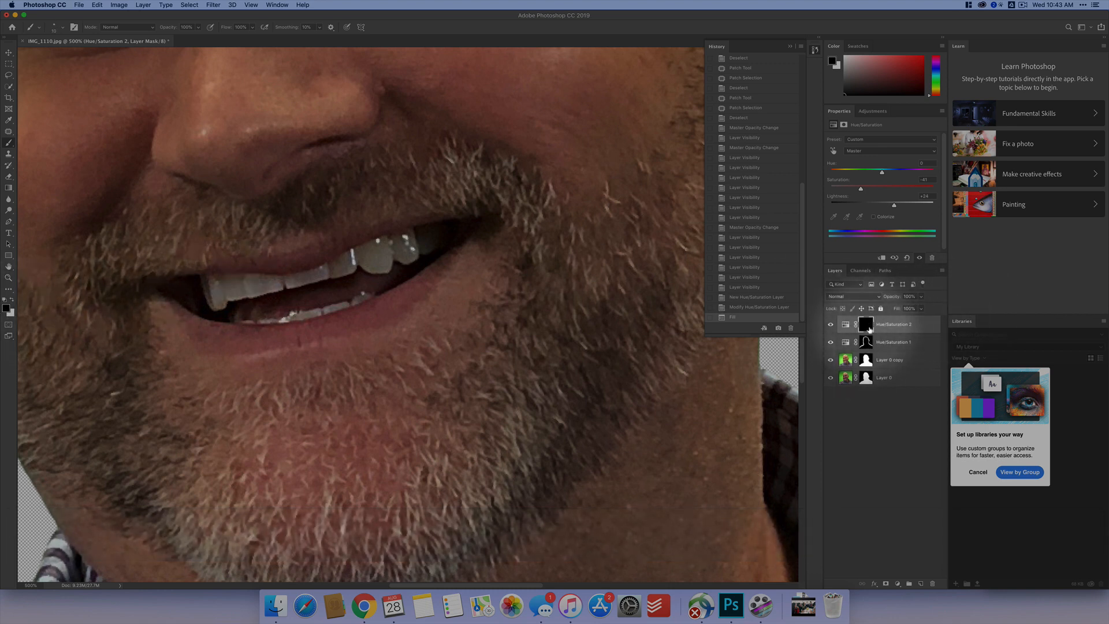
key(x)
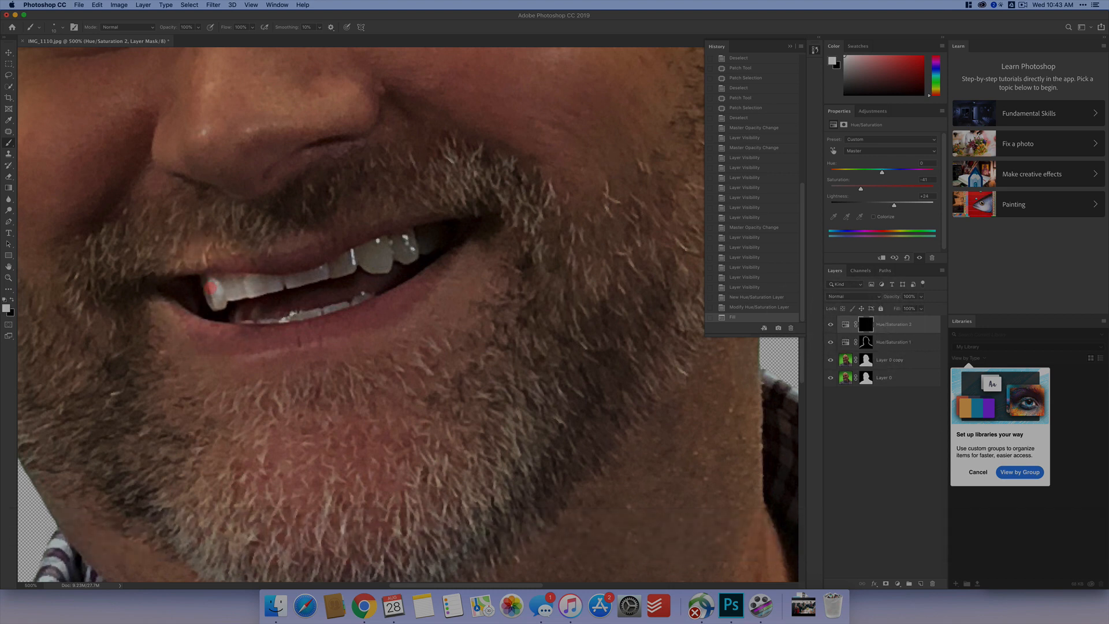
mouse_move(209, 290)
mouse_down()
mouse_move(278, 283)
mouse_move(225, 293)
mouse_move(251, 286)
mouse_move(228, 284)
mouse_move(354, 279)
mouse_move(290, 282)
mouse_move(407, 238)
mouse_move(410, 254)
mouse_move(396, 253)
mouse_move(409, 253)
mouse_move(399, 241)
mouse_move(382, 266)
mouse_move(363, 257)
mouse_move(383, 252)
mouse_move(364, 262)
mouse_move(382, 263)
mouse_move(422, 237)
mouse_up()
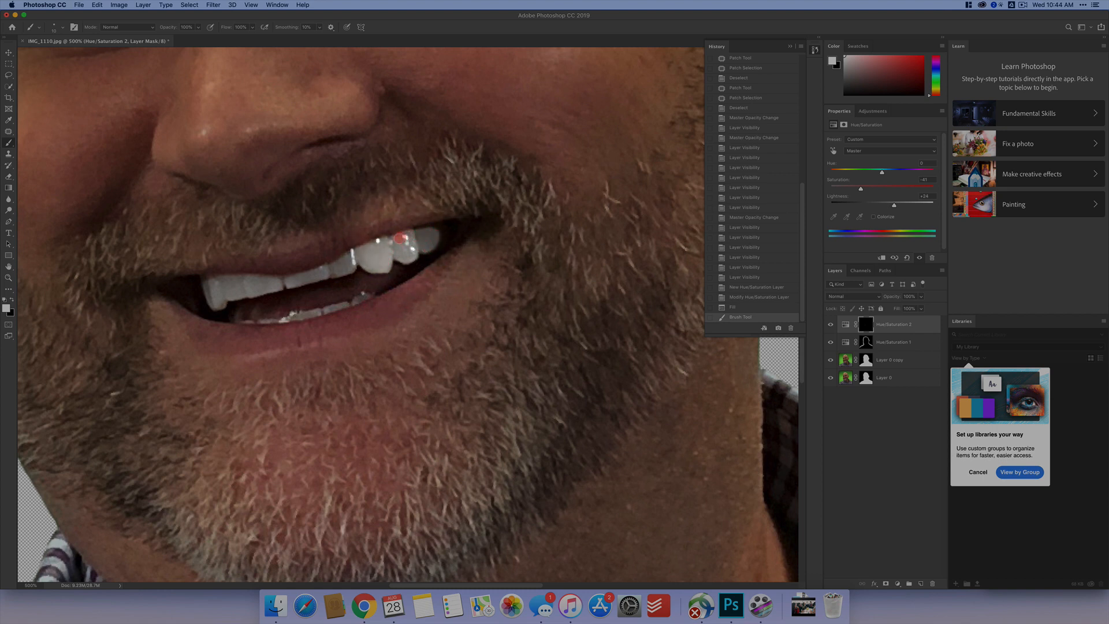
- Whiten the lower teeth by painting white on the Hue/Saturation 2 mask with a smaller brush
key([)
key([)
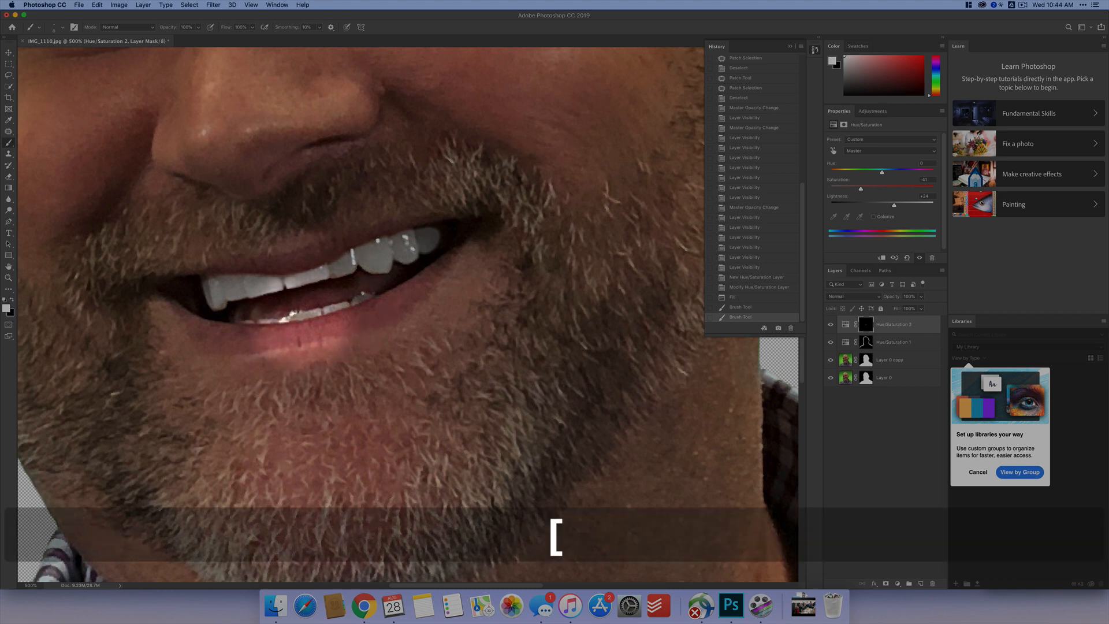
drag(304, 316, 369, 296)
drag(302, 312, 268, 320)
drag(288, 306, 286, 306)
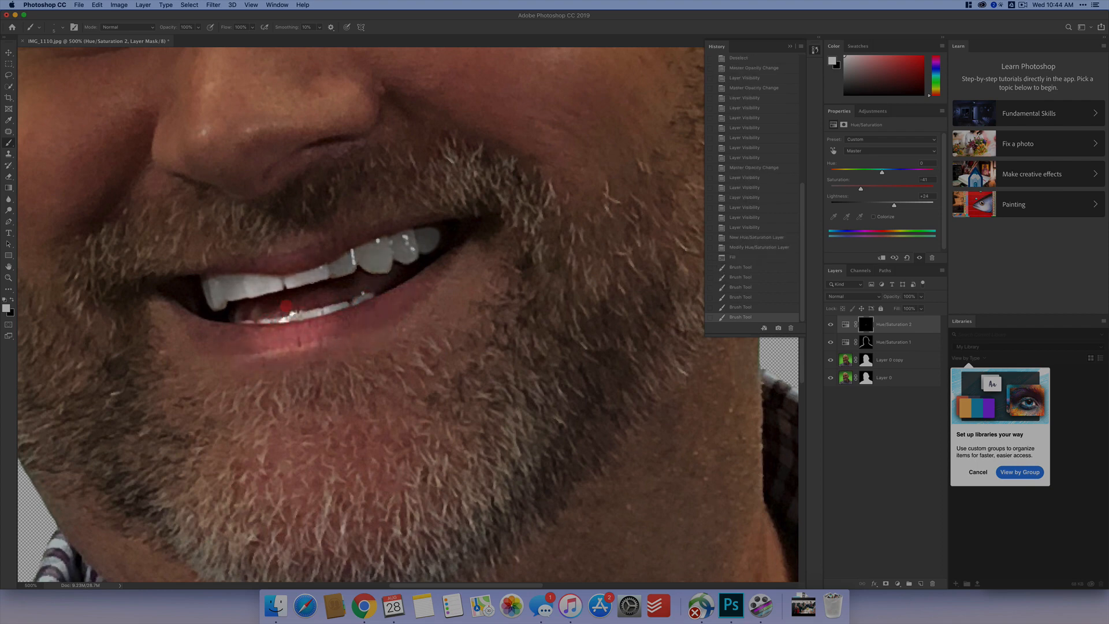
- Brighten the white of the right-hand eye on both sides of the iris by painting white on the mask
key(space)
drag(402, 65, 185, 482)
drag(284, 278, 348, 285)
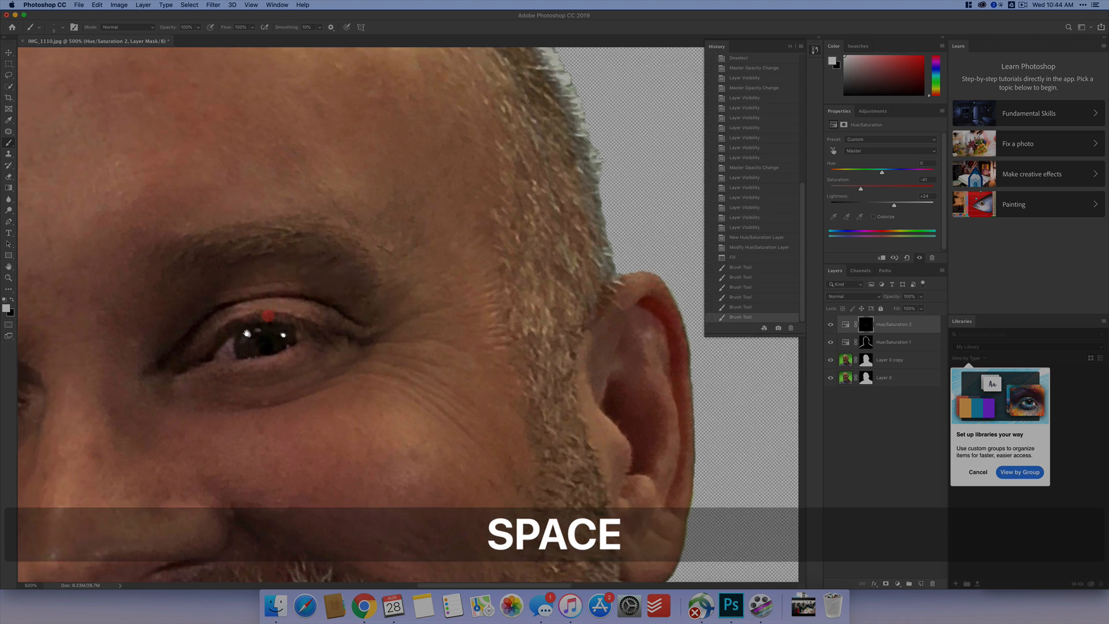
mouse_move(235, 347)
mouse_down()
mouse_move(220, 350)
mouse_move(239, 342)
mouse_up()
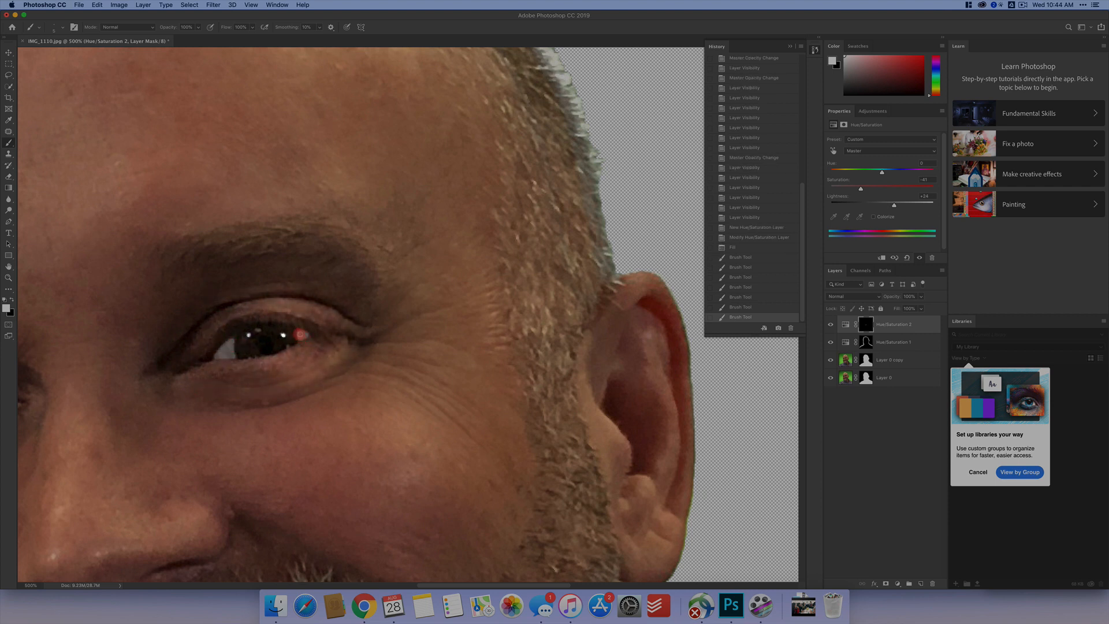
mouse_move(300, 334)
mouse_down()
mouse_move(359, 340)
mouse_move(287, 336)
mouse_up()
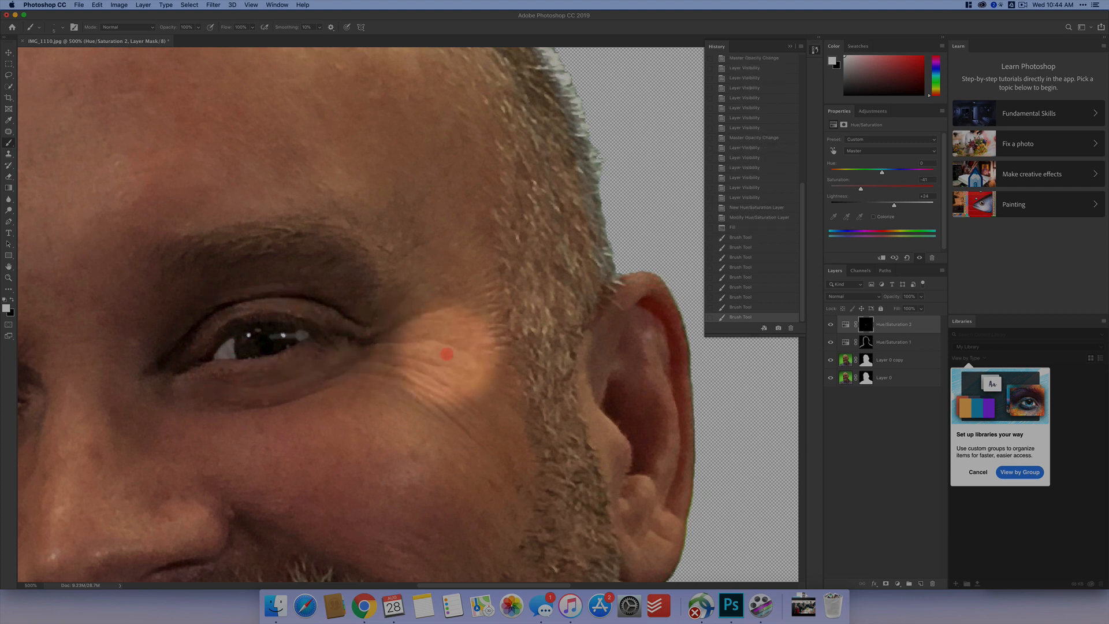
click(448, 353)
- Paint black on the mask along the edge of the right-hand eye's iris to remove the excess brightening
key(x)
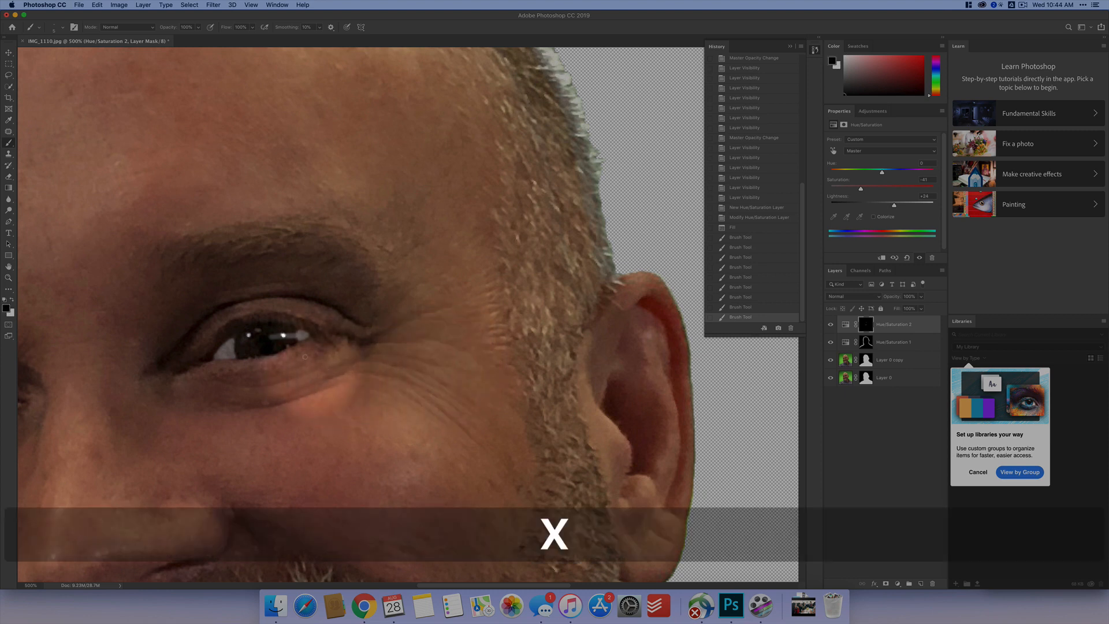
drag(284, 336, 278, 335)
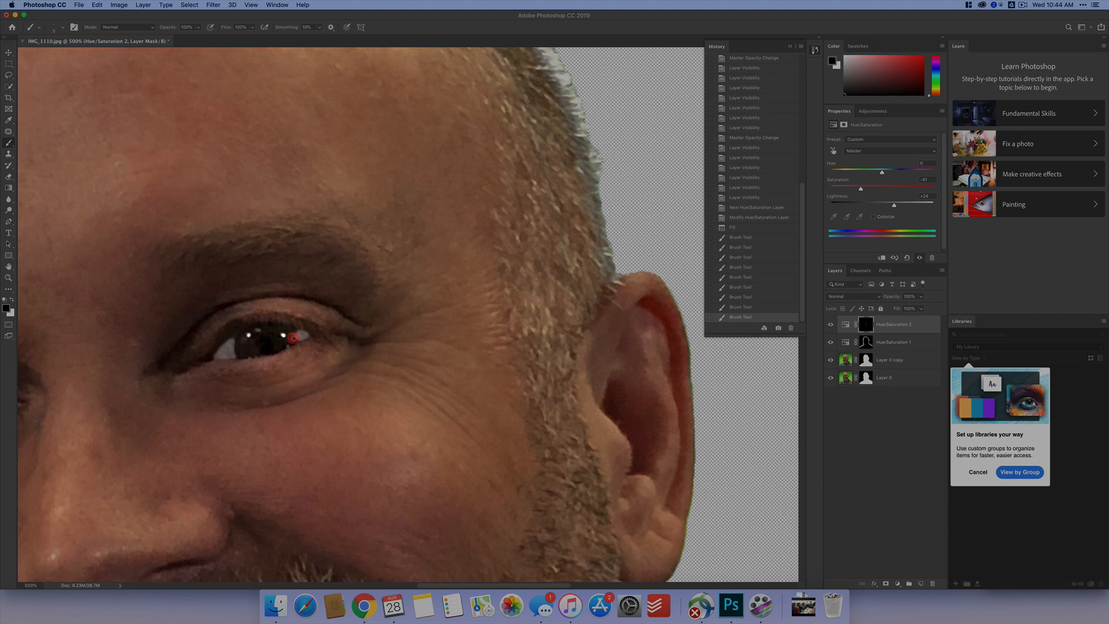
drag(292, 331, 292, 334)
- Brighten the white of the left-hand eye on both sides of the iris by painting white on the mask
key(space)
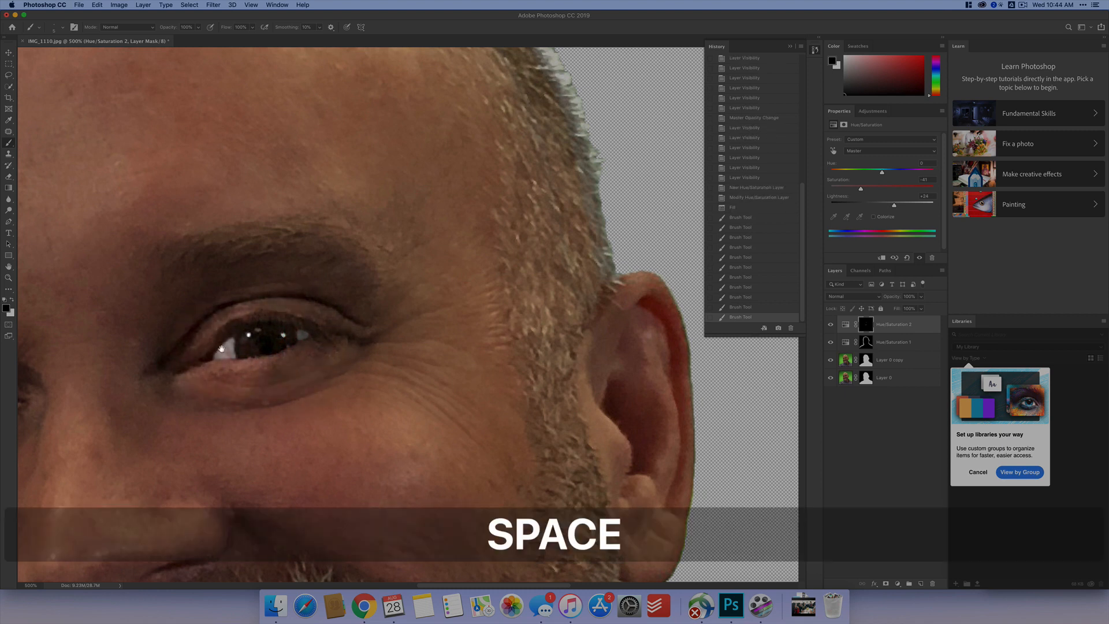
drag(152, 368, 448, 312)
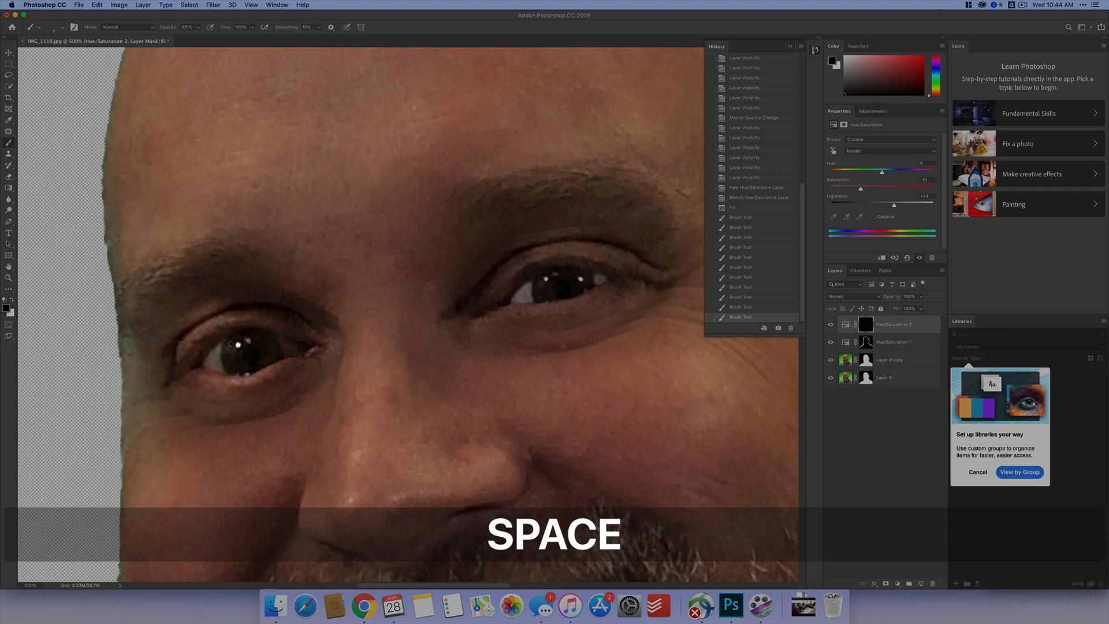
key(x)
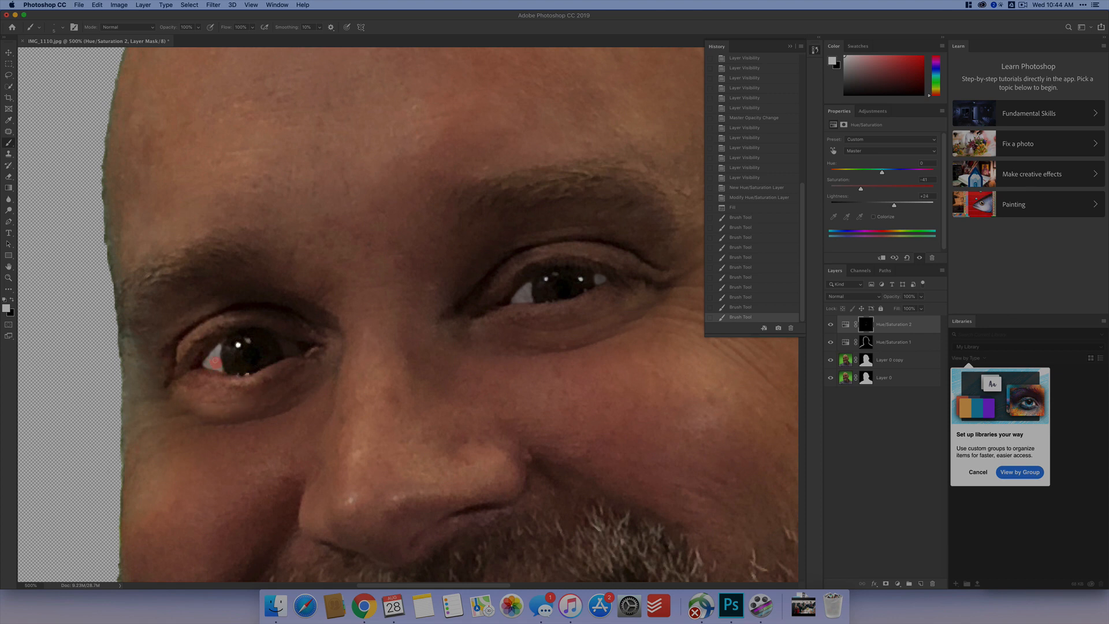
drag(219, 350, 219, 348)
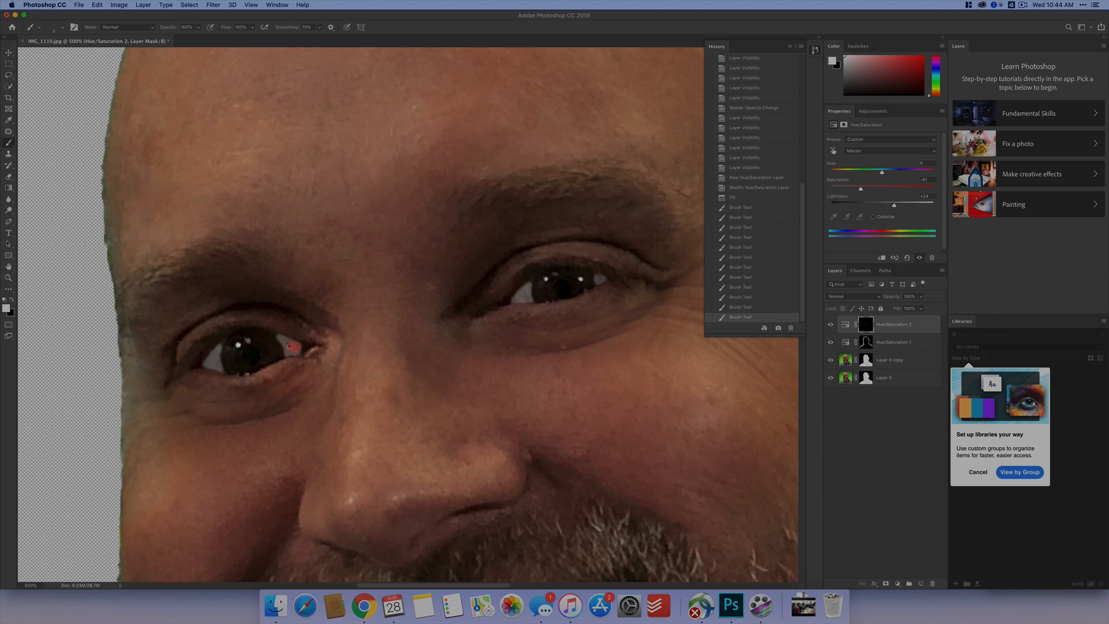
mouse_move(298, 350)
mouse_down()
mouse_move(277, 336)
mouse_move(291, 350)
mouse_up()
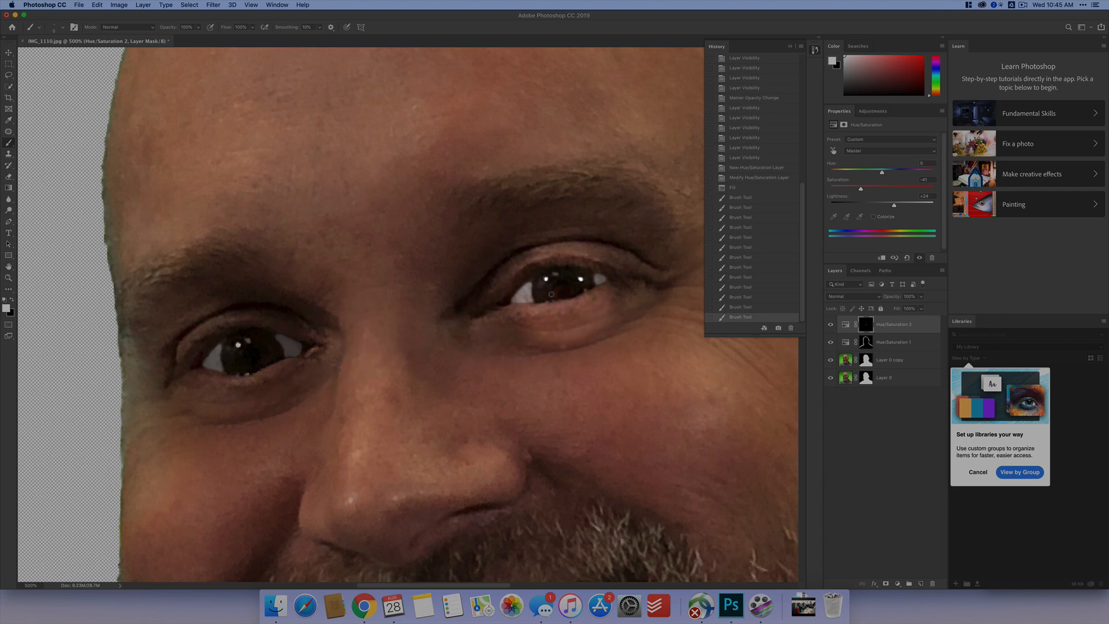
- Reduce the opacity of the Hue/Saturation 2 layer to about half to soften the teeth and eye whitening
key(super+minus)
key(super+minus)
key(super+minus)
key(super+minus)
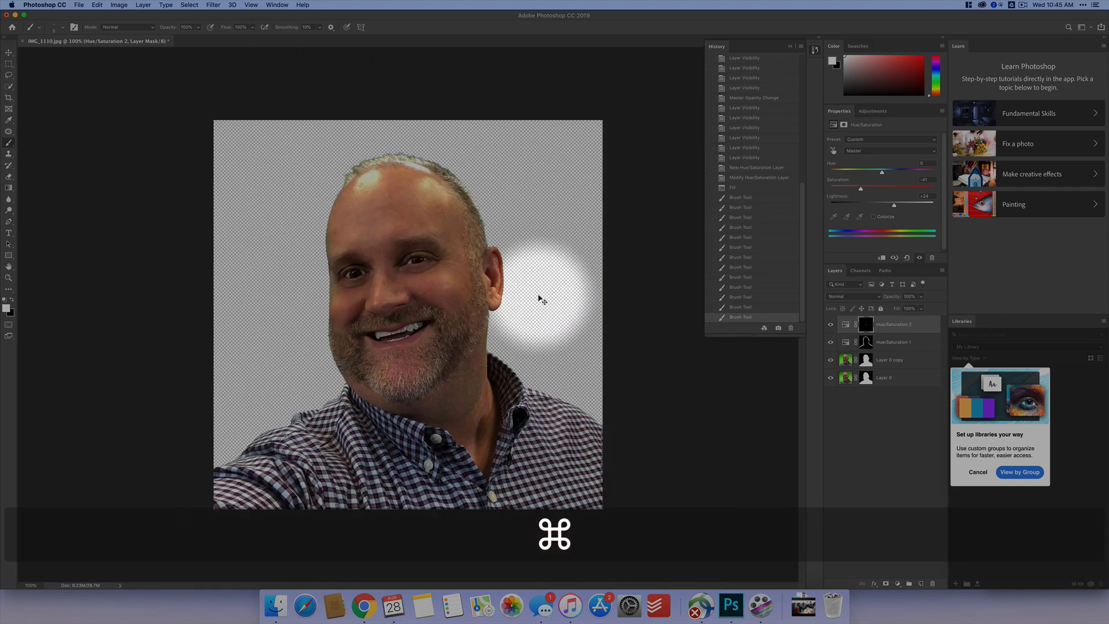
click(921, 296)
drag(922, 307, 905, 308)
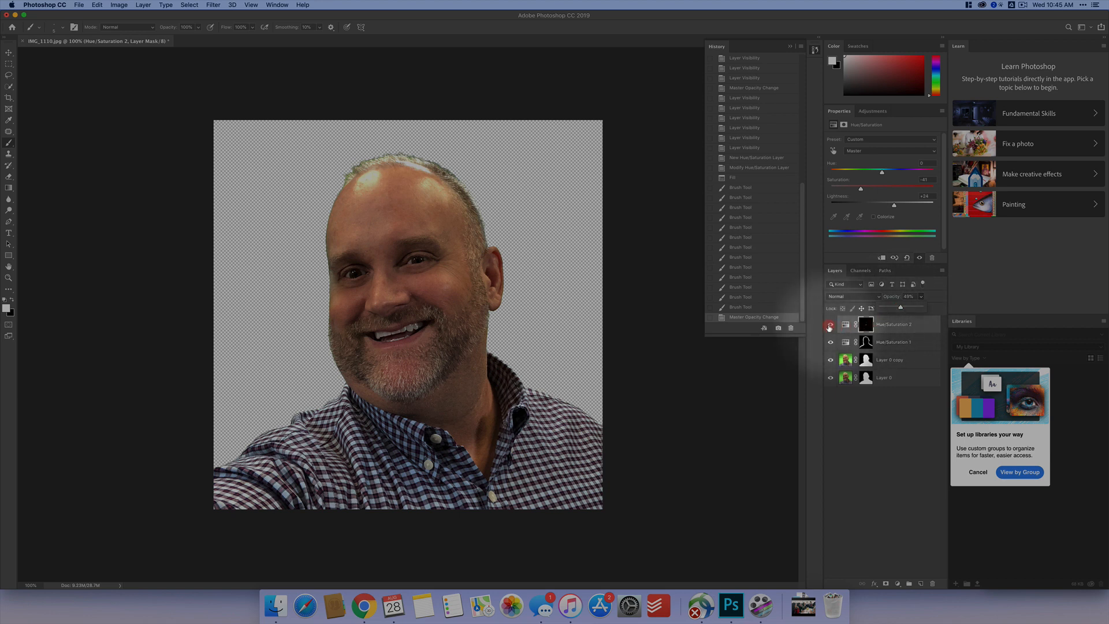
- Toggle the visibility of the Hue/Saturation 2 layer off and on to compare the teeth and eyes before and after
click(830, 324)
click(832, 326)
click(832, 325)
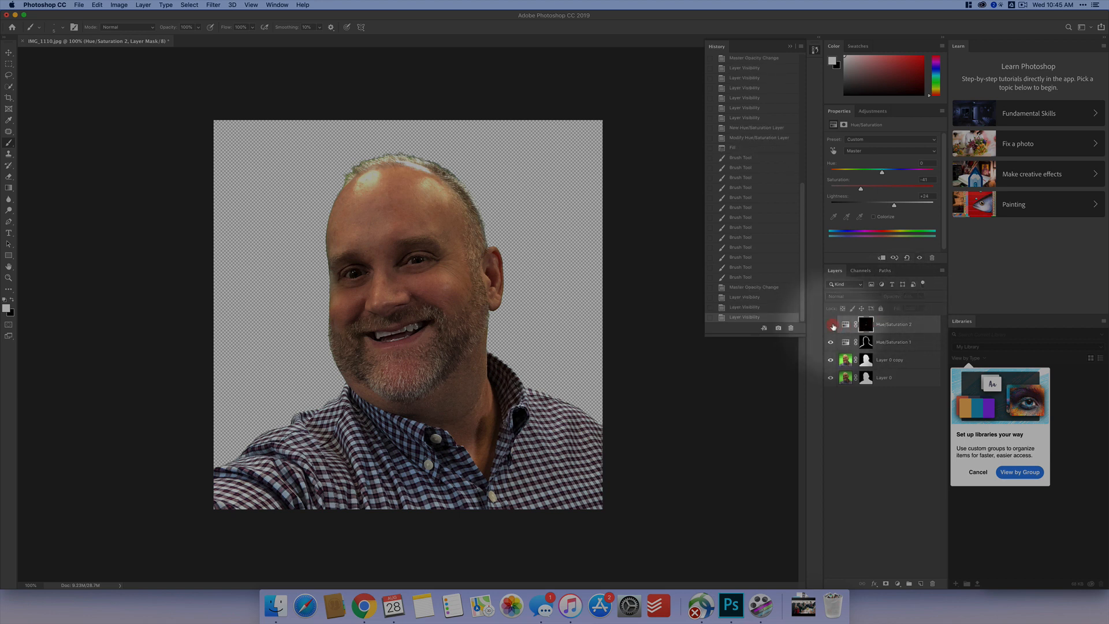
click(831, 325)
click(831, 325)
click(832, 325)
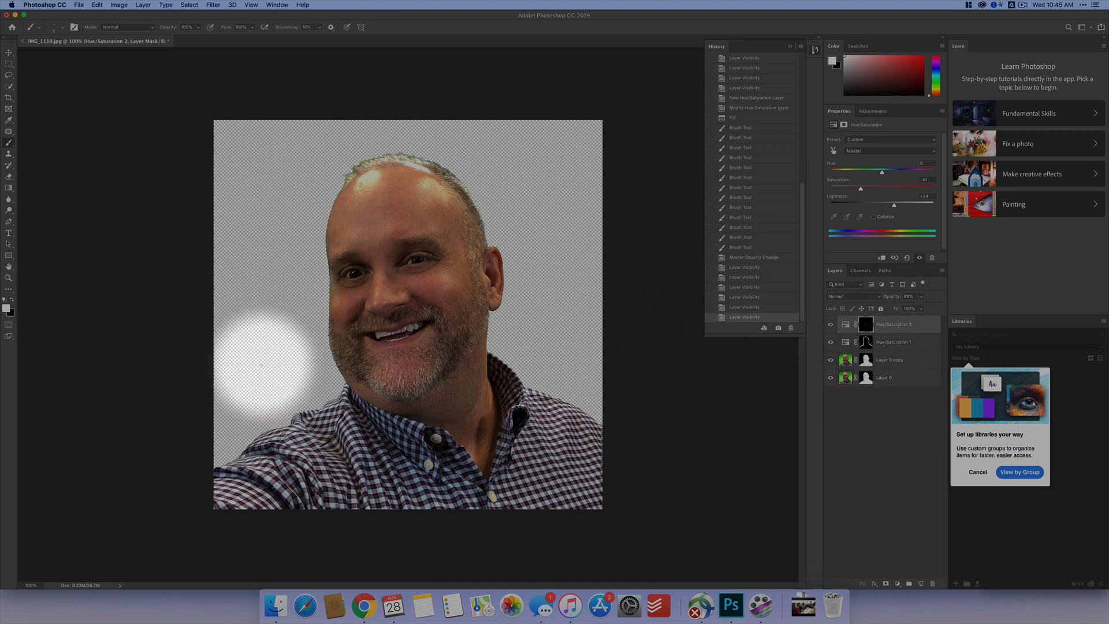
- Add a new layer and convert it into a white Background layer, using the default black foreground and white background colours
click(922, 584)
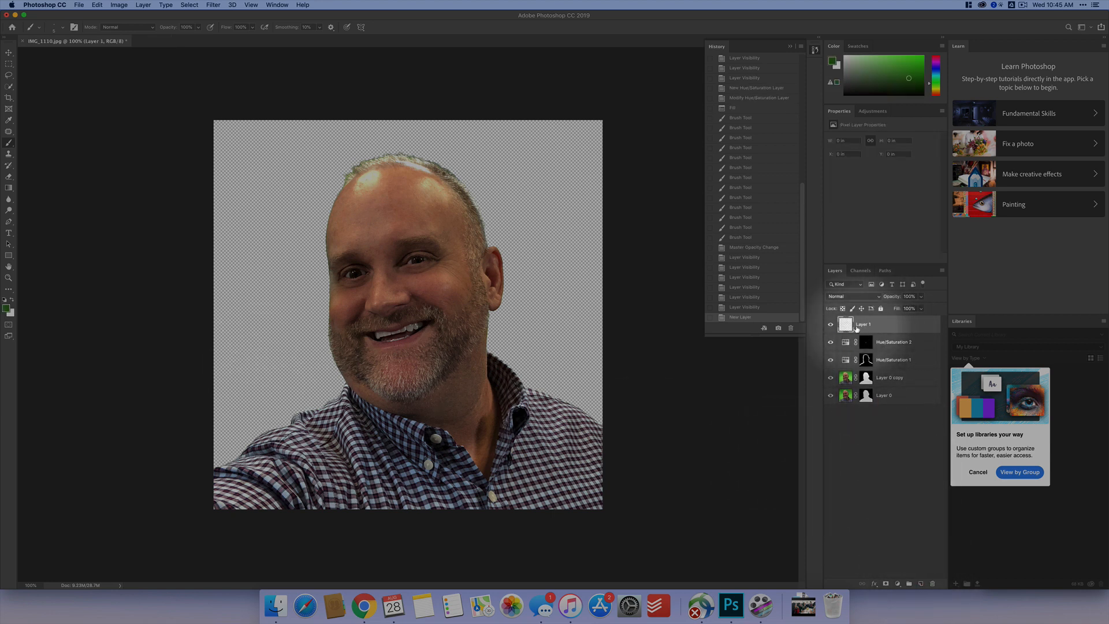
key(d)
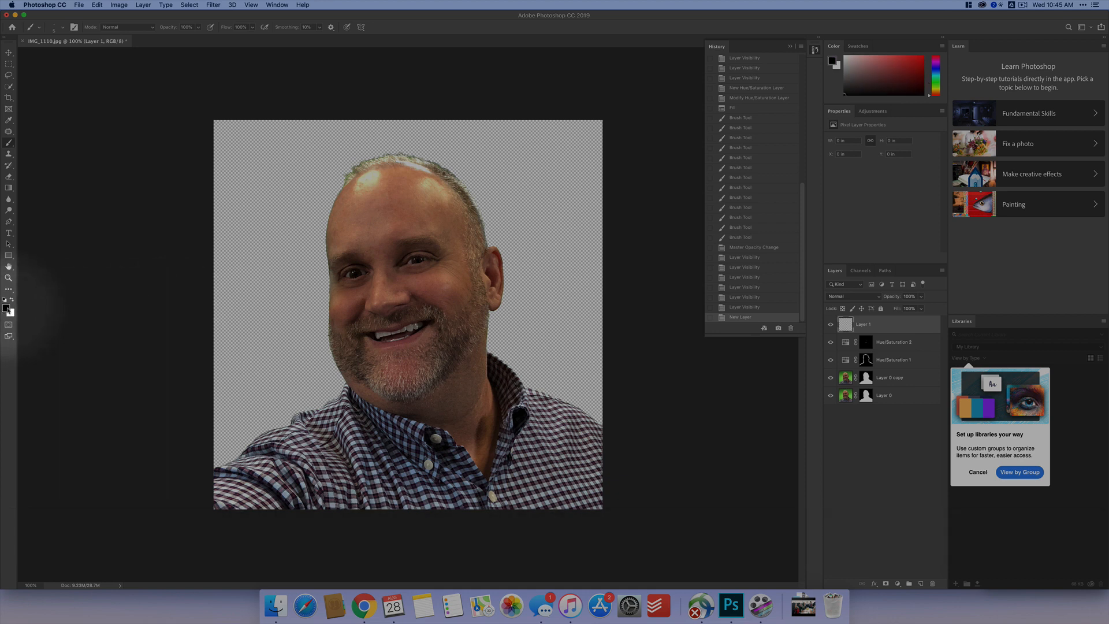
key(x)
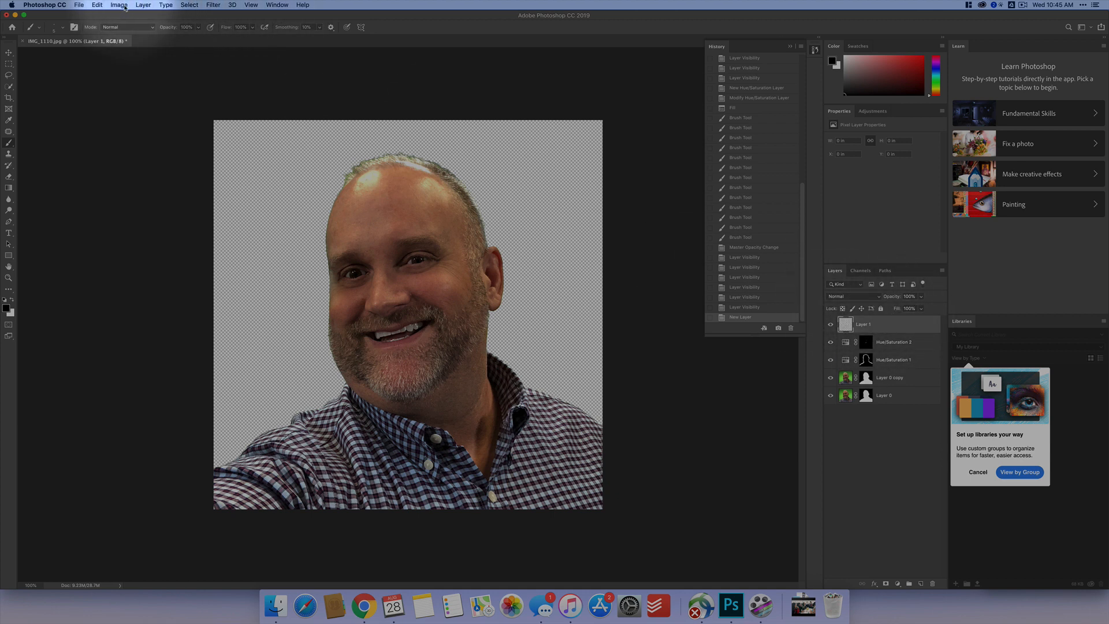
click(143, 5)
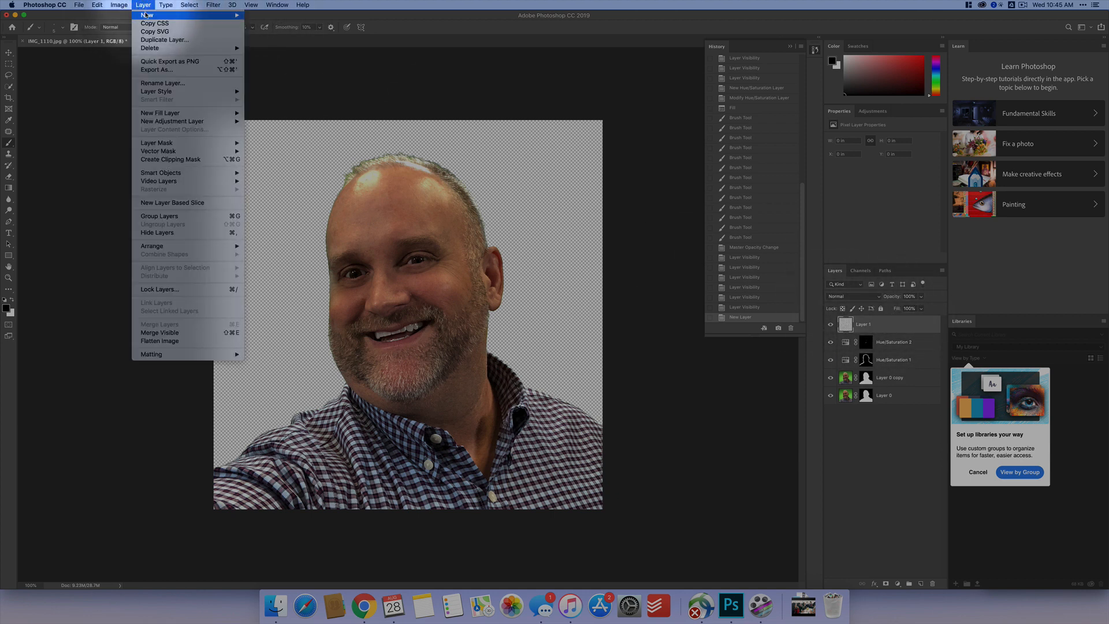
mouse_move(173, 15)
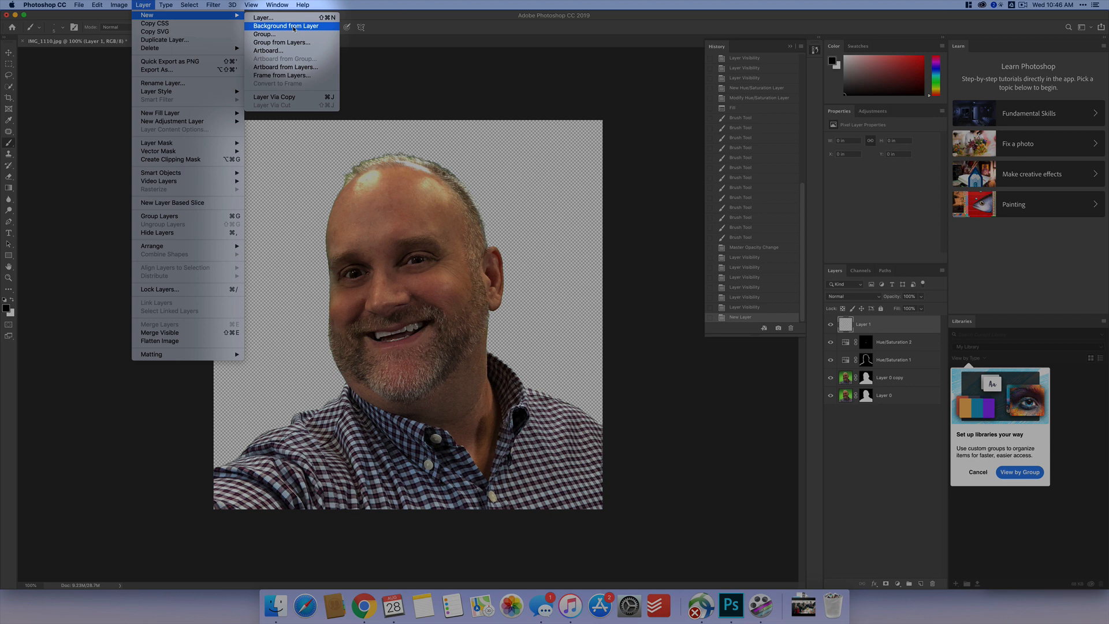
click(294, 29)
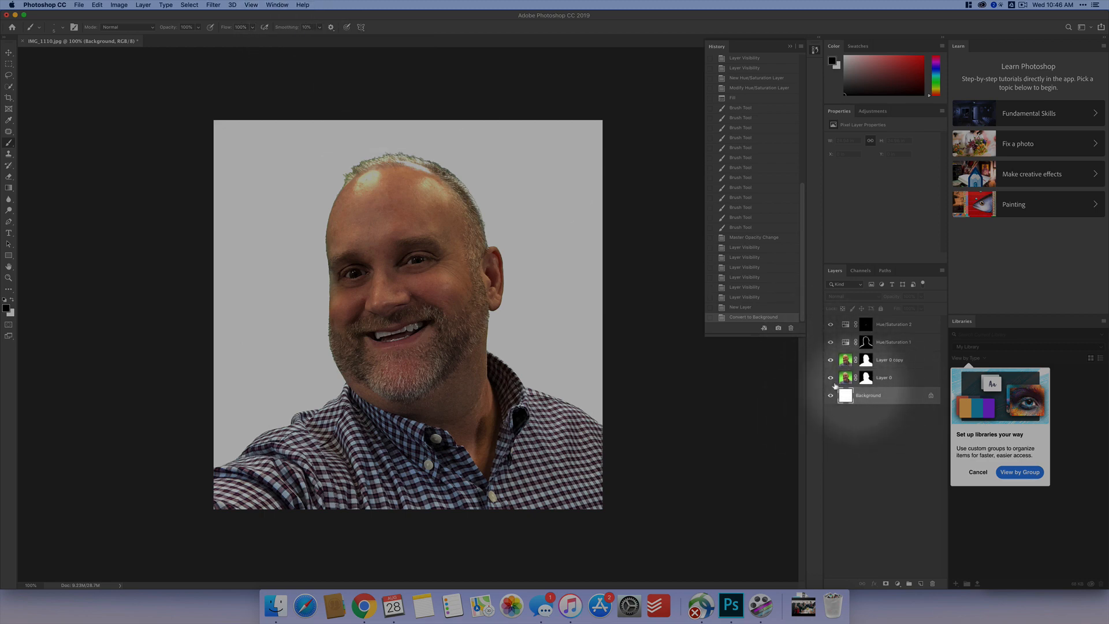
- Paint black on the Layer 0 mask over the empty white area beside the hair and above the ear
key(super+equal)
key(super+equal)
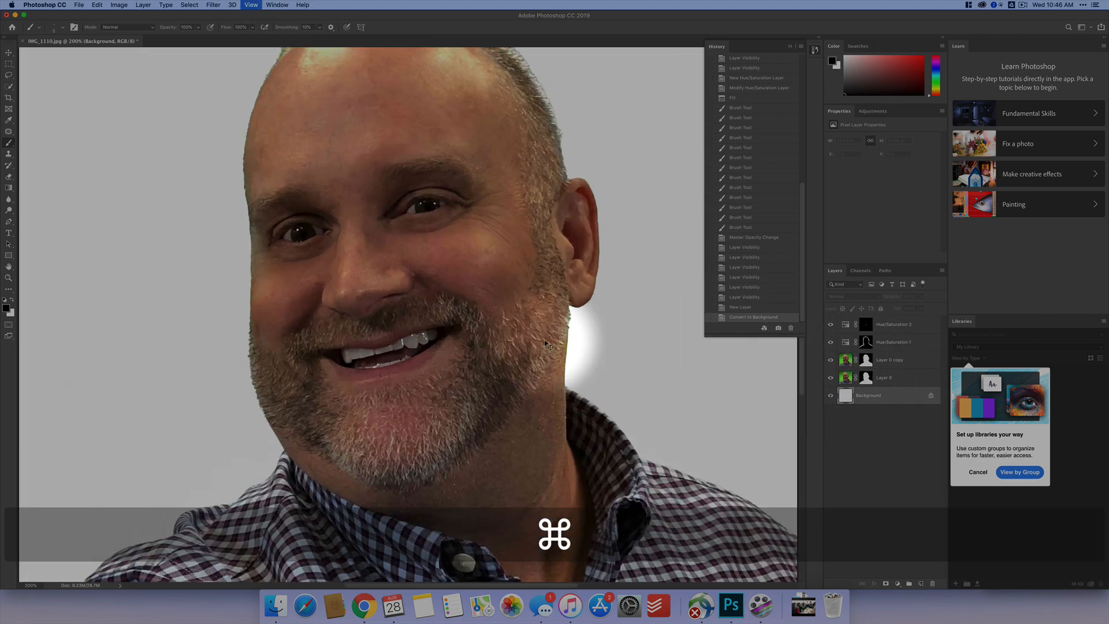
key(space)
drag(507, 292, 247, 383)
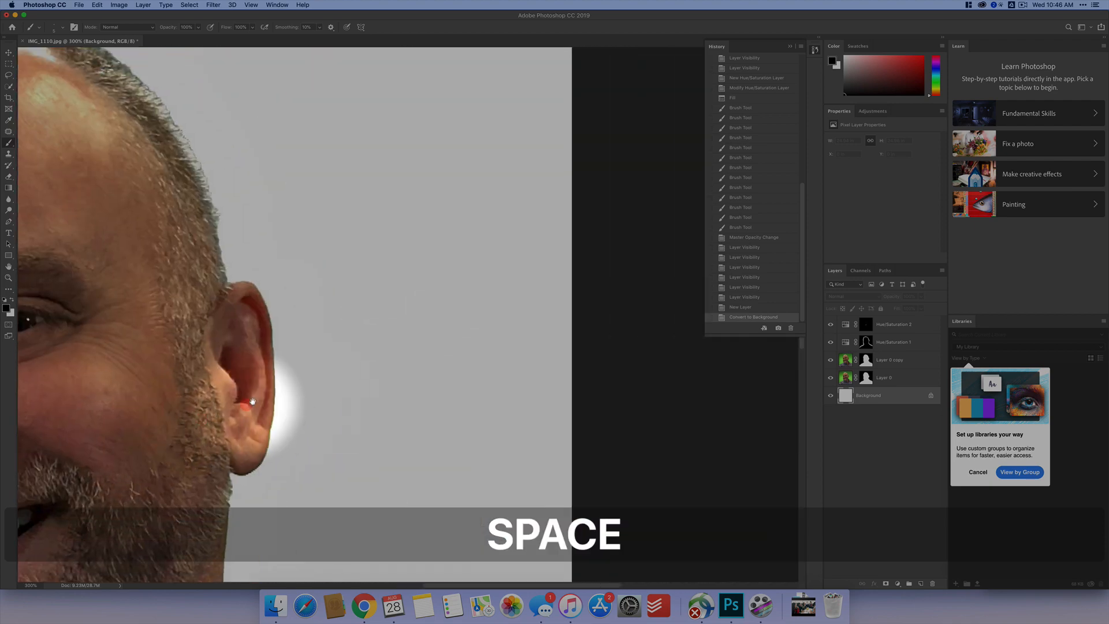
drag(279, 260, 385, 335)
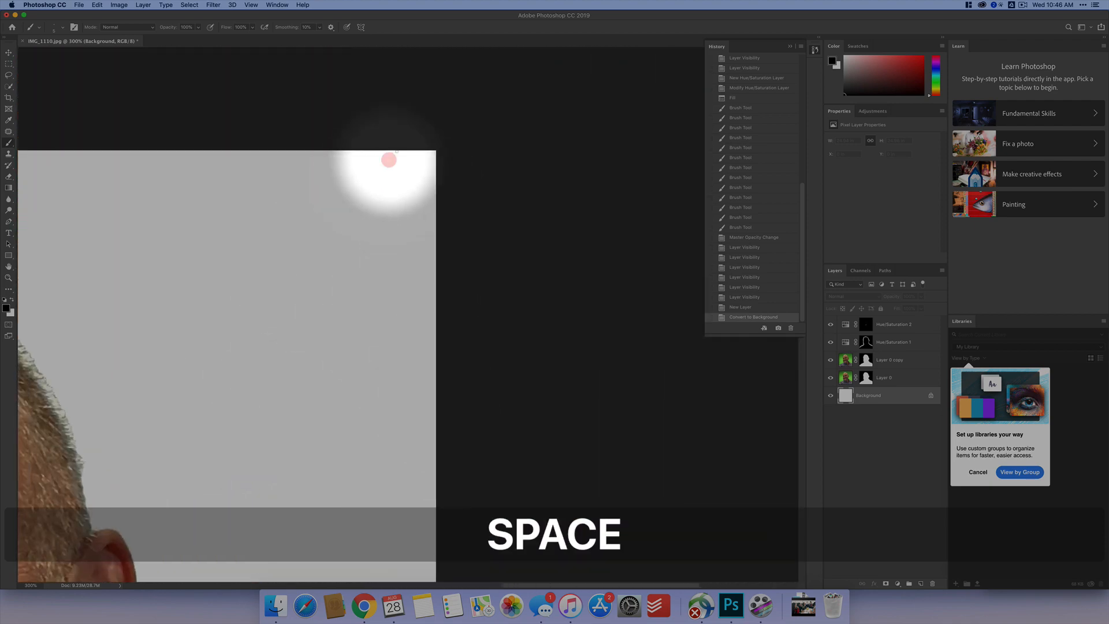
click(866, 377)
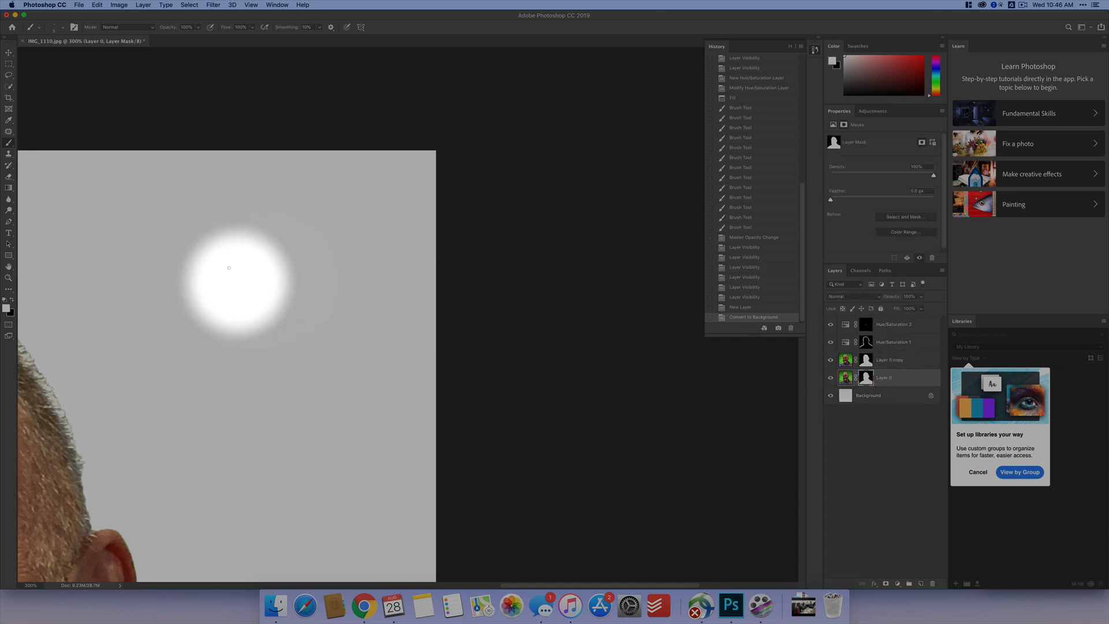
key(x)
mouse_move(406, 184)
mouse_down()
mouse_move(330, 164)
mouse_move(322, 207)
mouse_move(382, 222)
mouse_move(311, 203)
mouse_move(417, 197)
mouse_move(359, 195)
mouse_up()
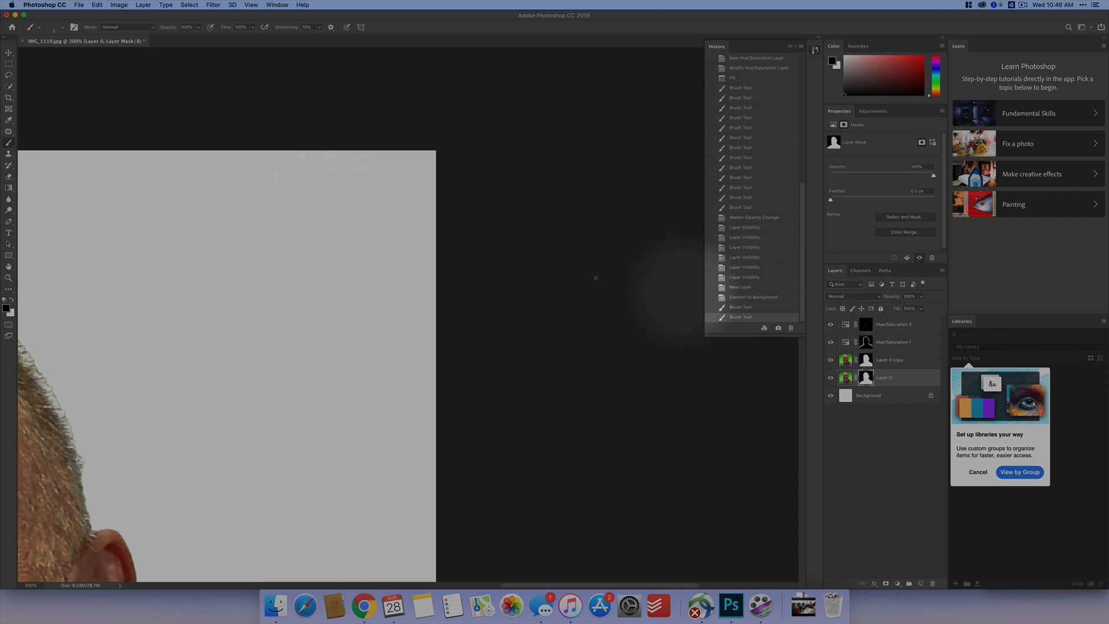
- Paint white squiggles on the Layer 0 mask to bring back strips of green screen in the empty area beside the head
key(x)
mouse_move(318, 173)
mouse_down()
mouse_move(321, 245)
mouse_move(368, 305)
mouse_up()
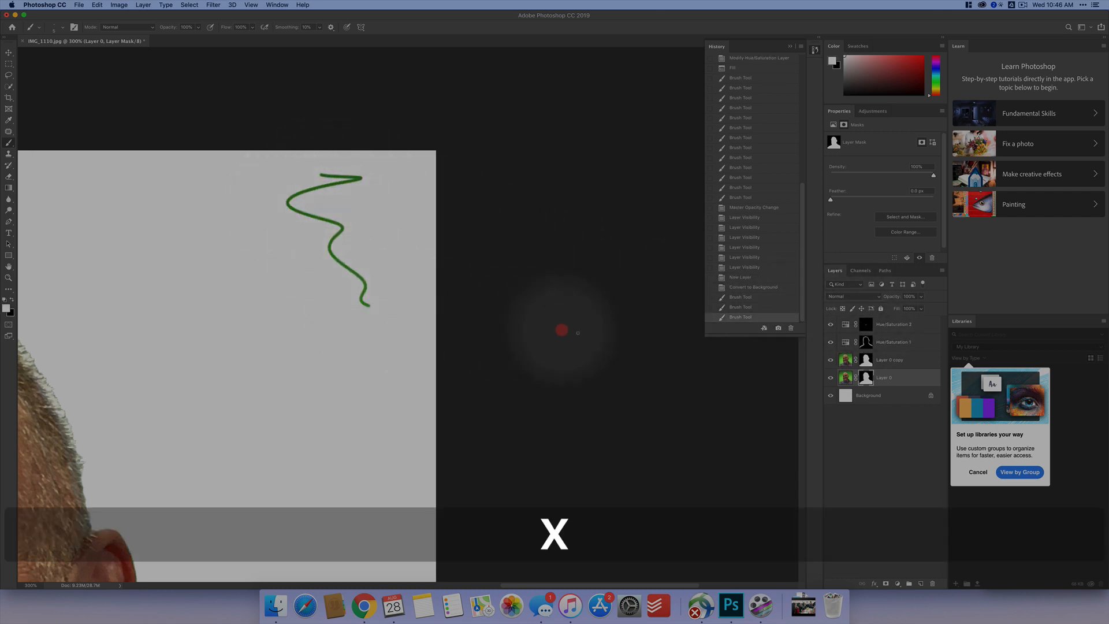
drag(173, 258, 479, 381)
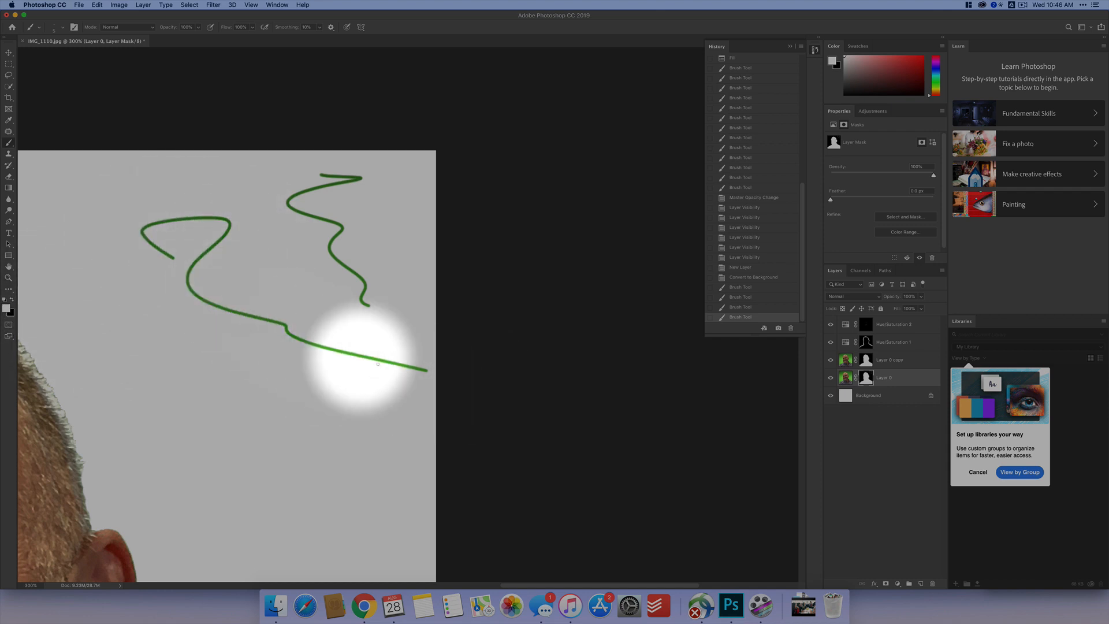
- Hide the green squiggles beside the head by painting black on the Layer 0 mask with a larger brush
key(bracketright)
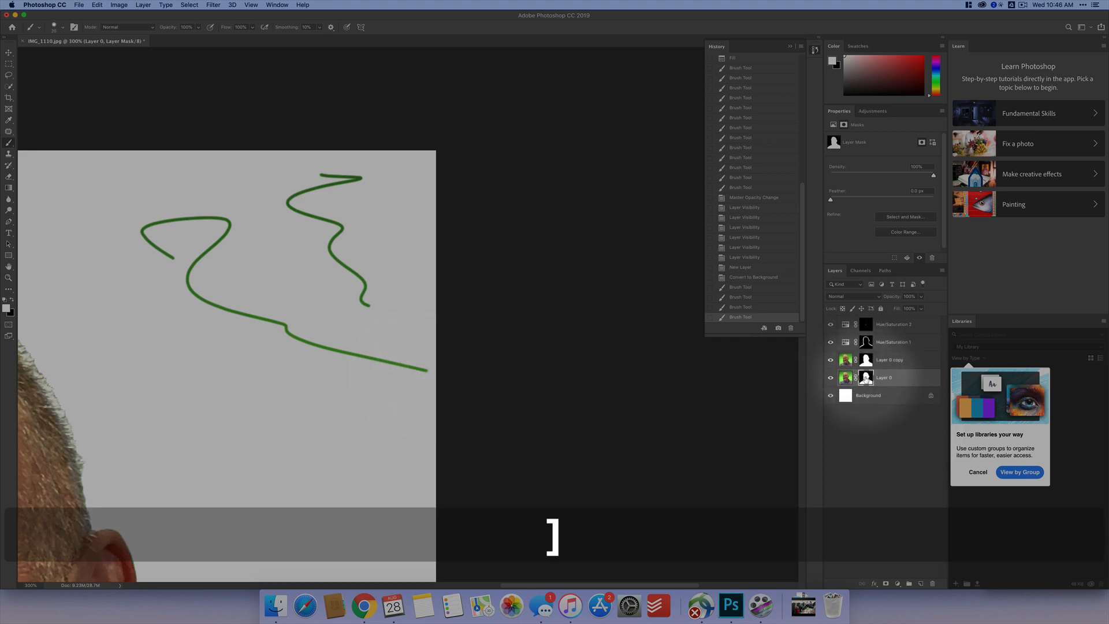
key(bracketright)
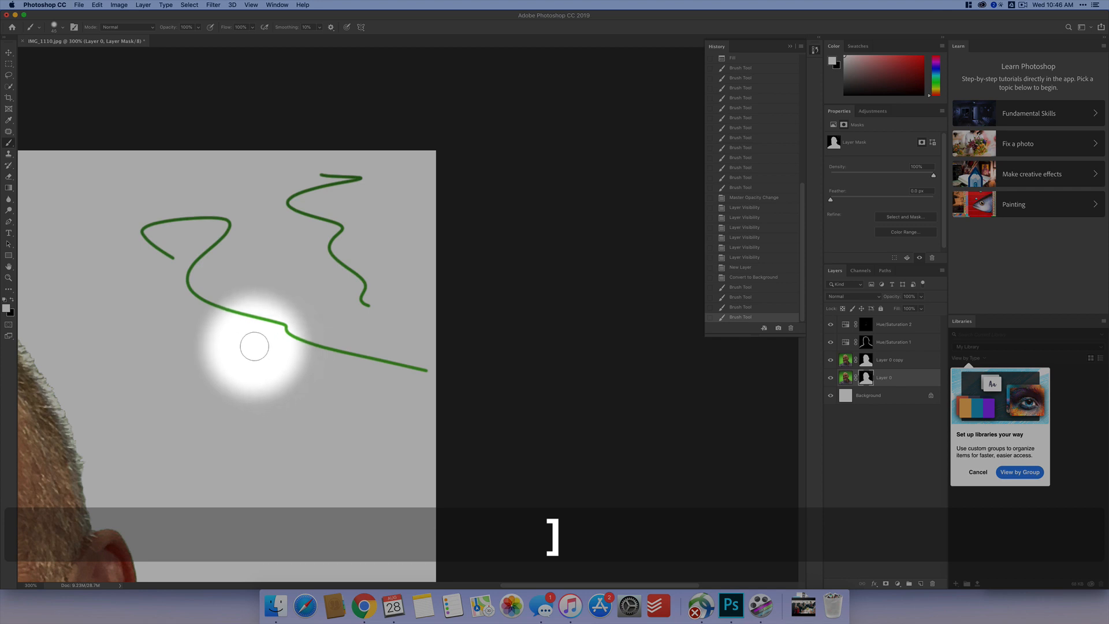
key(x)
mouse_move(173, 261)
mouse_down()
mouse_move(157, 231)
mouse_move(227, 220)
mouse_move(130, 228)
mouse_move(291, 238)
mouse_move(203, 243)
mouse_move(190, 278)
mouse_move(203, 296)
mouse_move(315, 340)
mouse_move(446, 369)
mouse_move(418, 367)
mouse_move(353, 286)
mouse_move(352, 264)
mouse_move(363, 284)
mouse_move(325, 251)
mouse_move(338, 222)
mouse_move(287, 197)
mouse_move(363, 179)
mouse_move(318, 176)
mouse_move(275, 191)
mouse_move(310, 379)
mouse_move(394, 326)
mouse_move(339, 280)
mouse_up()
key(super+0)
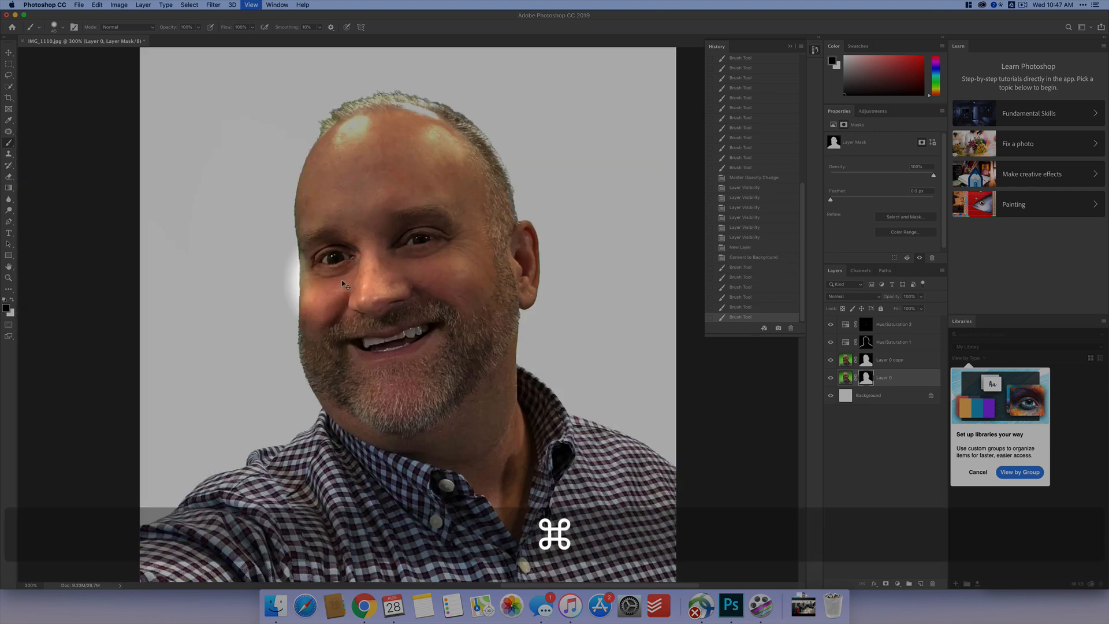
- Set up saving the document as Profile.psd in Photoshop format, in the Google Drive folder My Drive > Digital Media > Profile Picture
click(80, 8)
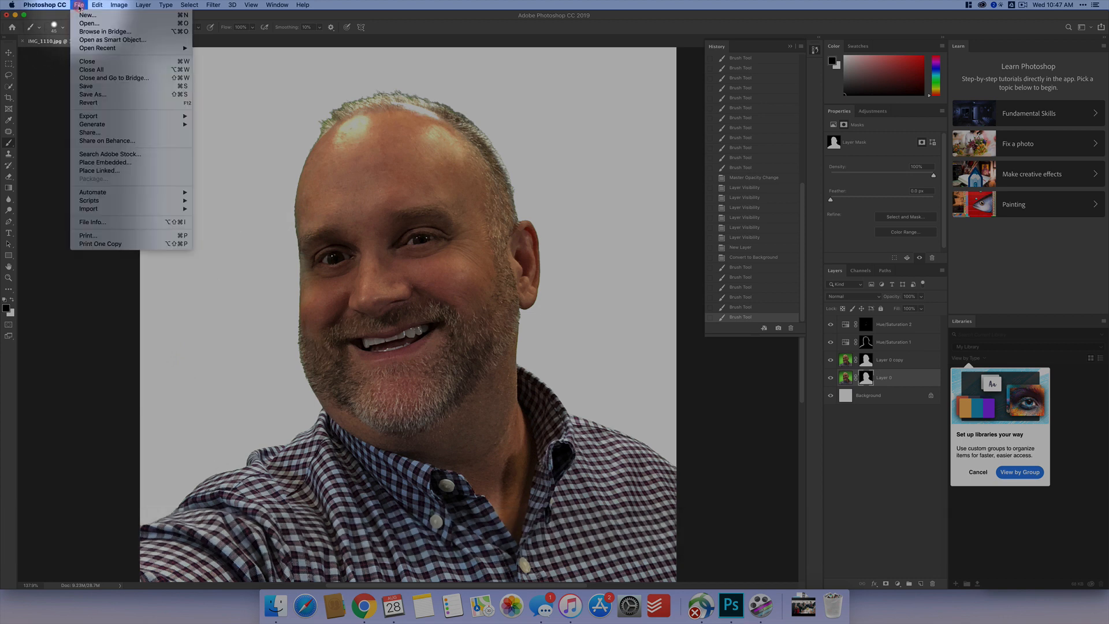
click(103, 96)
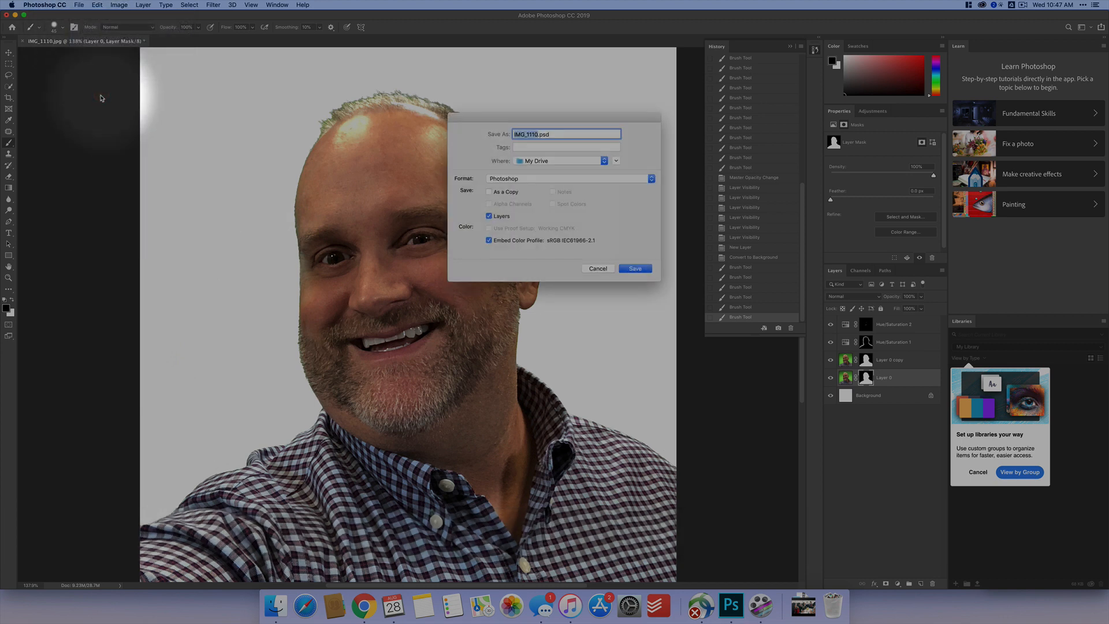
click(615, 162)
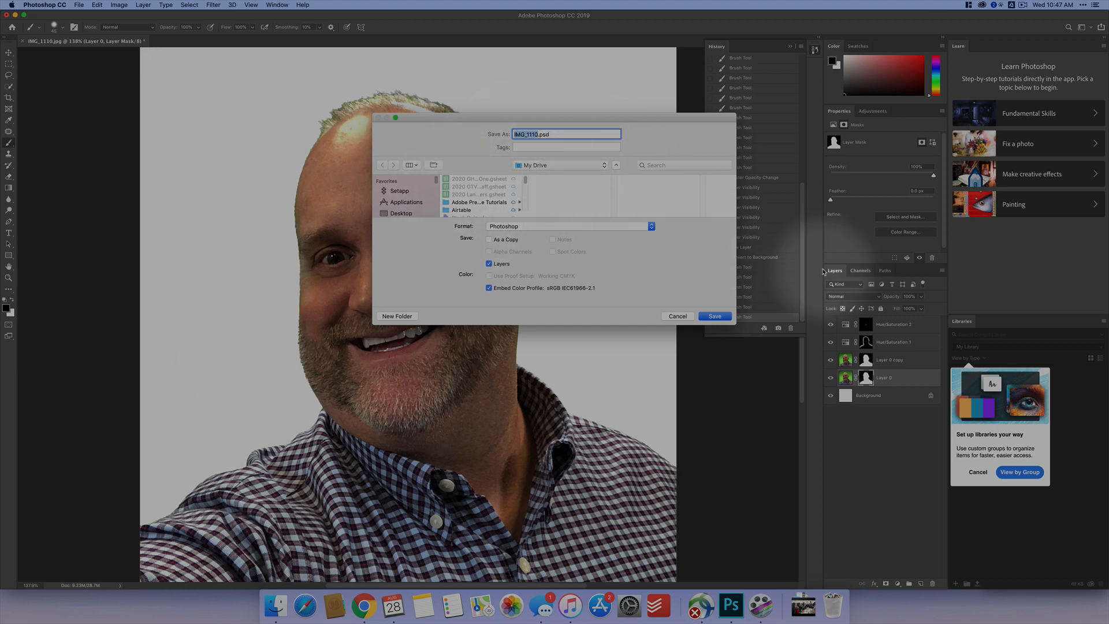
drag(737, 324, 893, 542)
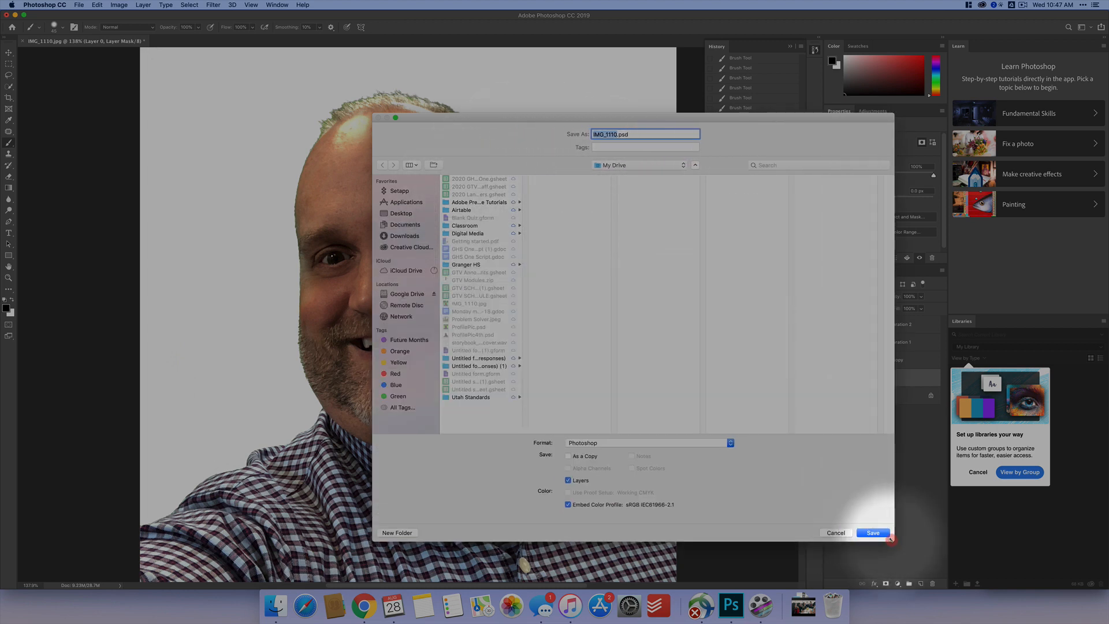
click(398, 295)
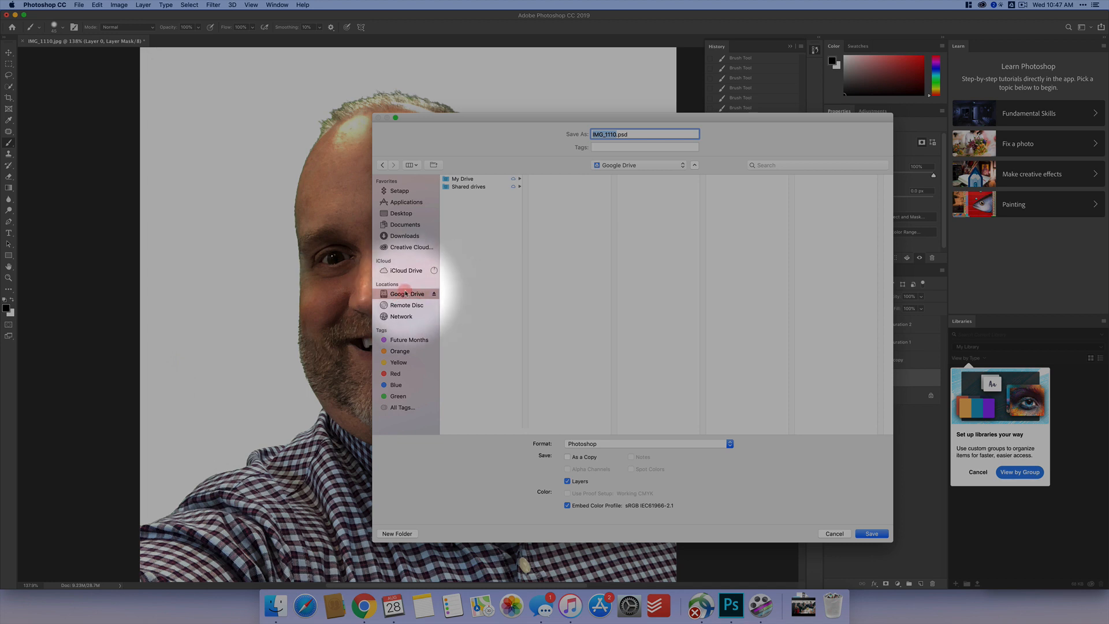
click(466, 180)
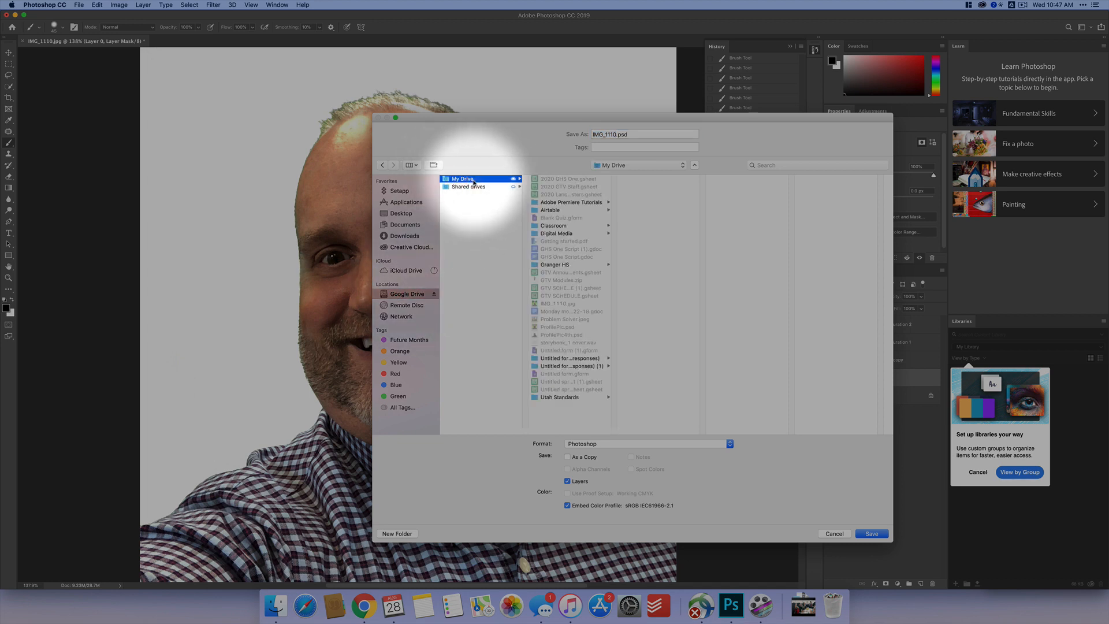
click(577, 233)
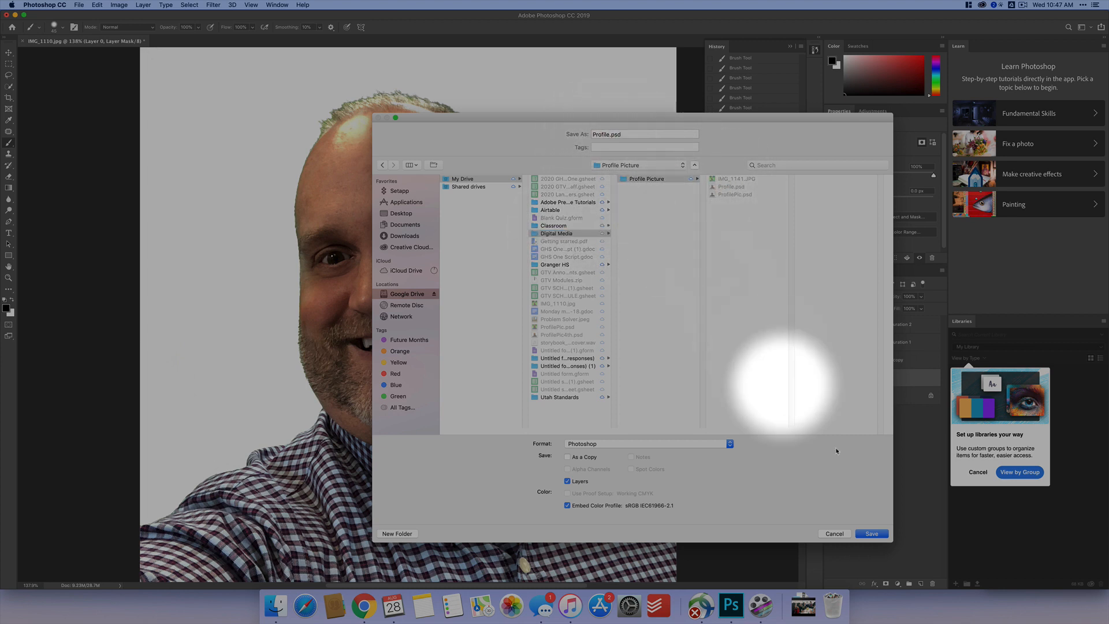
- Save over the existing Profile.psd with Maximize Compatibility on and the format options reminder set to not show again
click(872, 534)
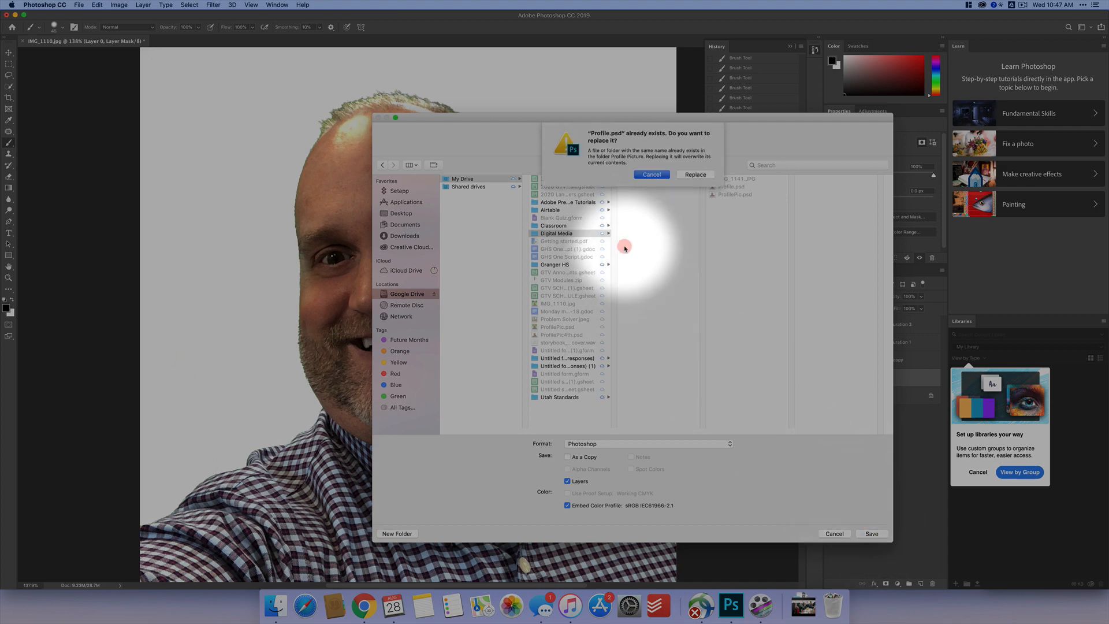
click(694, 174)
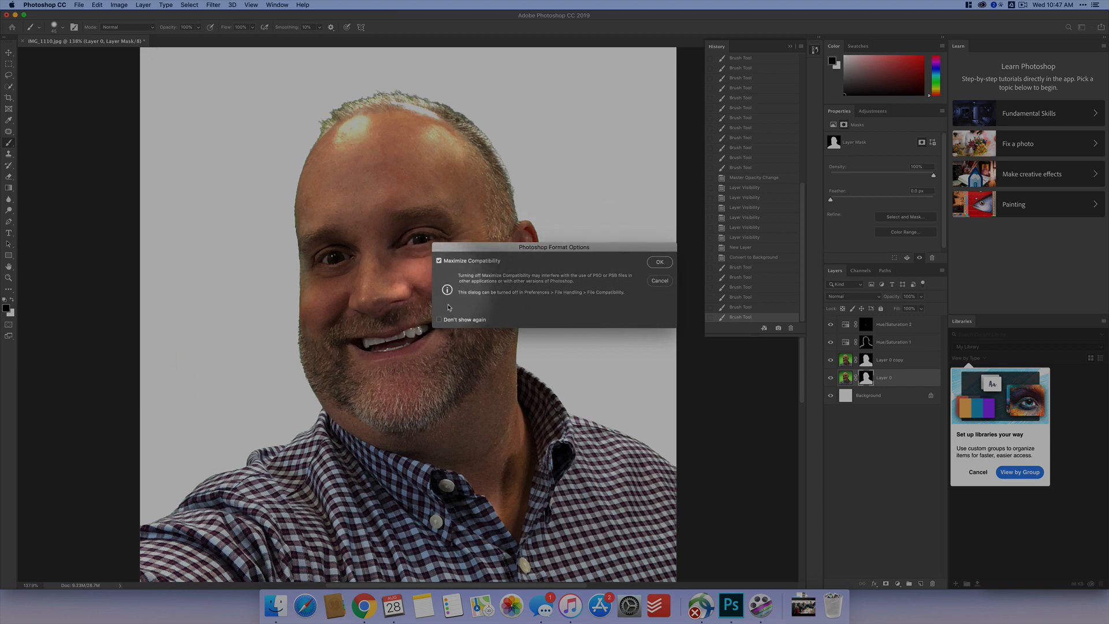
click(440, 320)
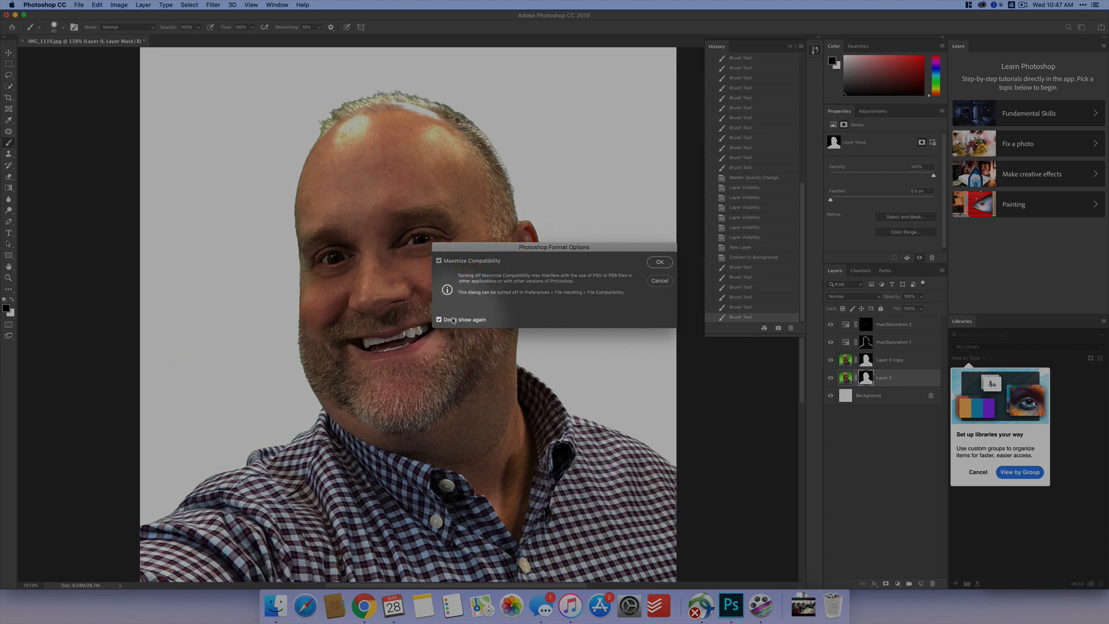
click(660, 263)
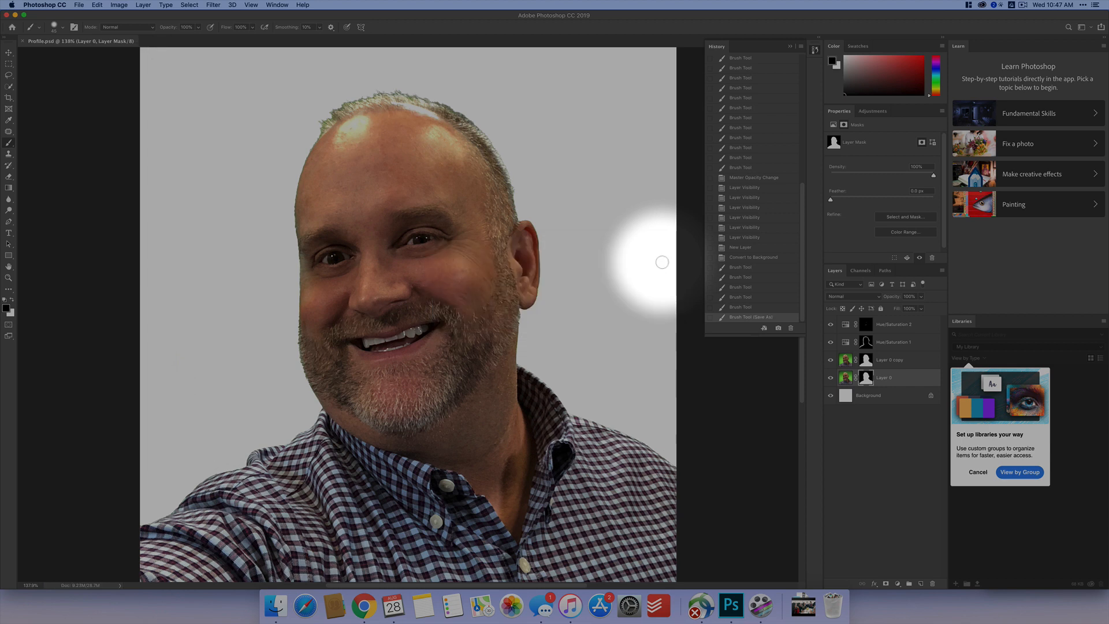
- Quick-export the image as Profile.png into the Profile Picture folder
click(80, 5)
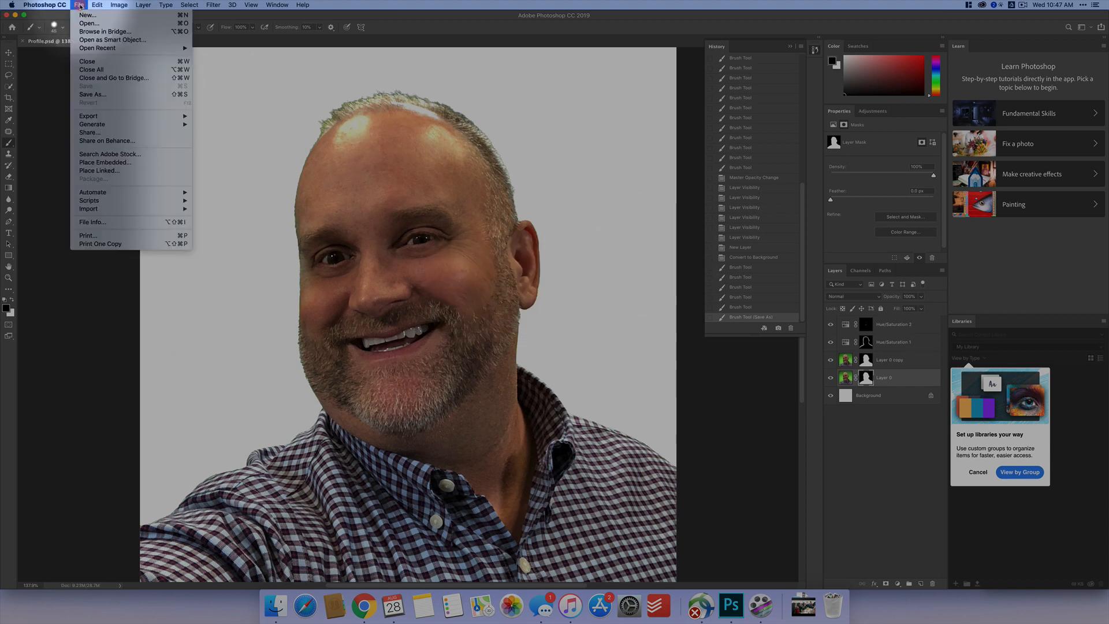
mouse_move(120, 117)
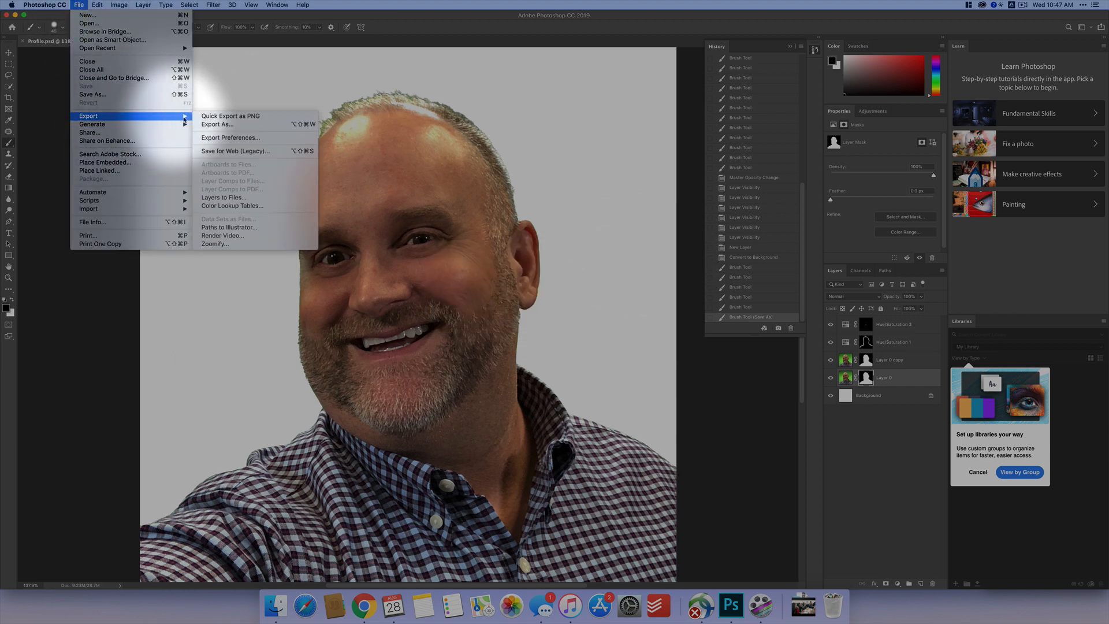
click(251, 117)
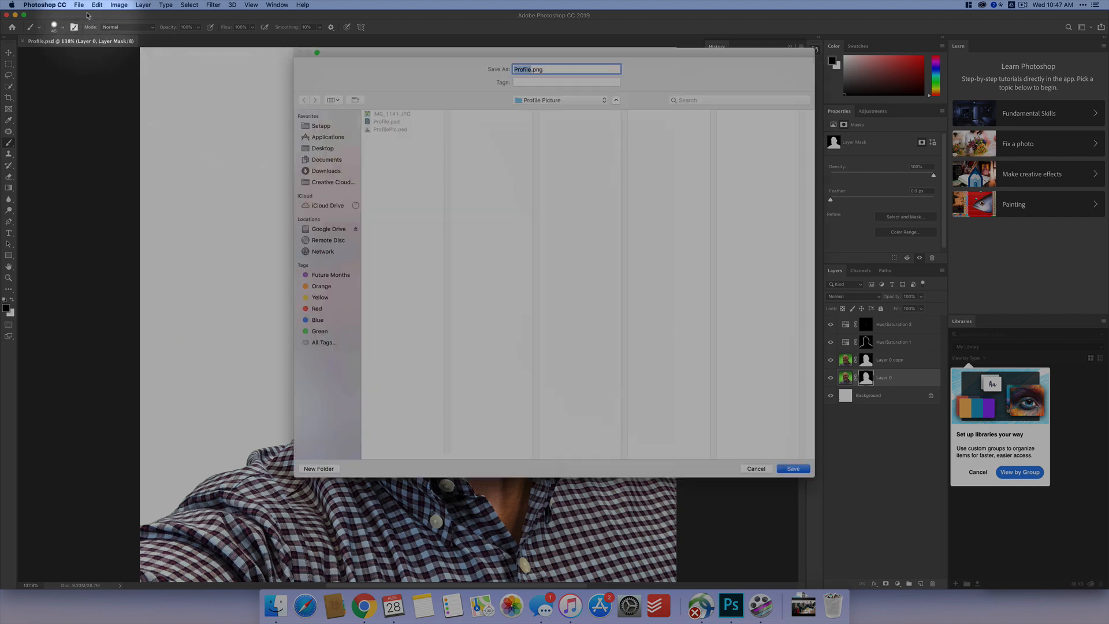
drag(403, 74, 368, 68)
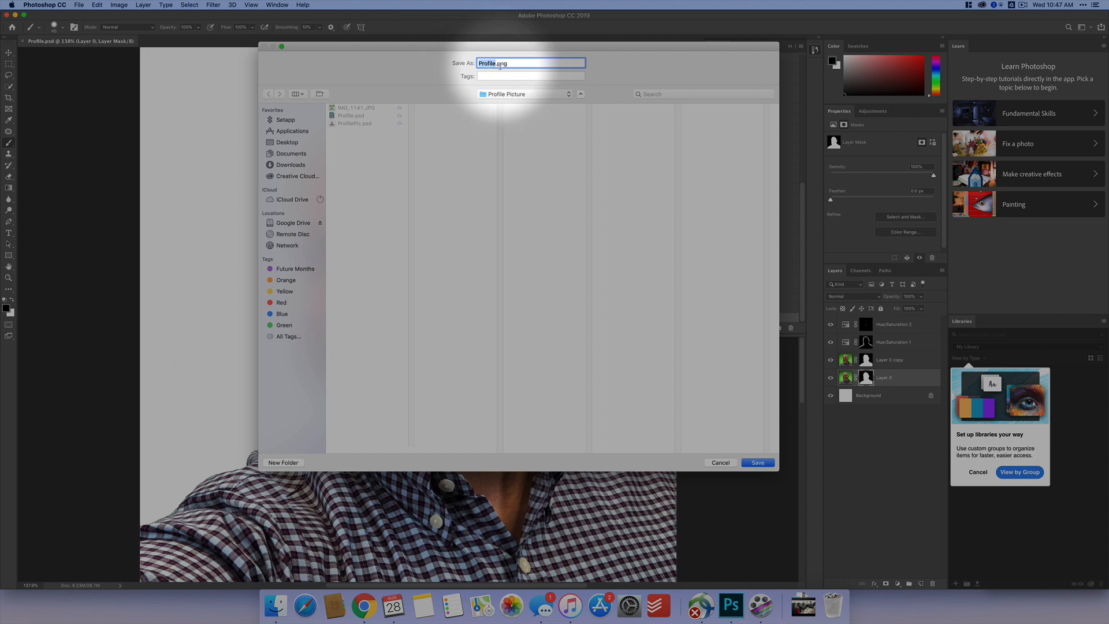
click(763, 464)
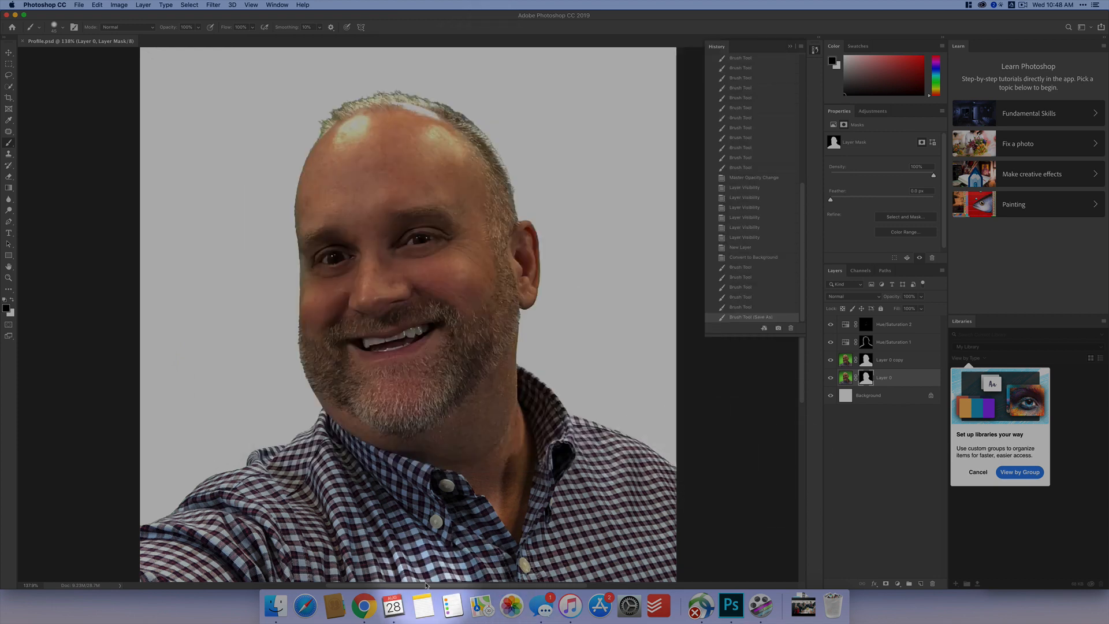
- Switch to Chrome, open Canvas in a new tab and go to the account's Settings page
click(368, 609)
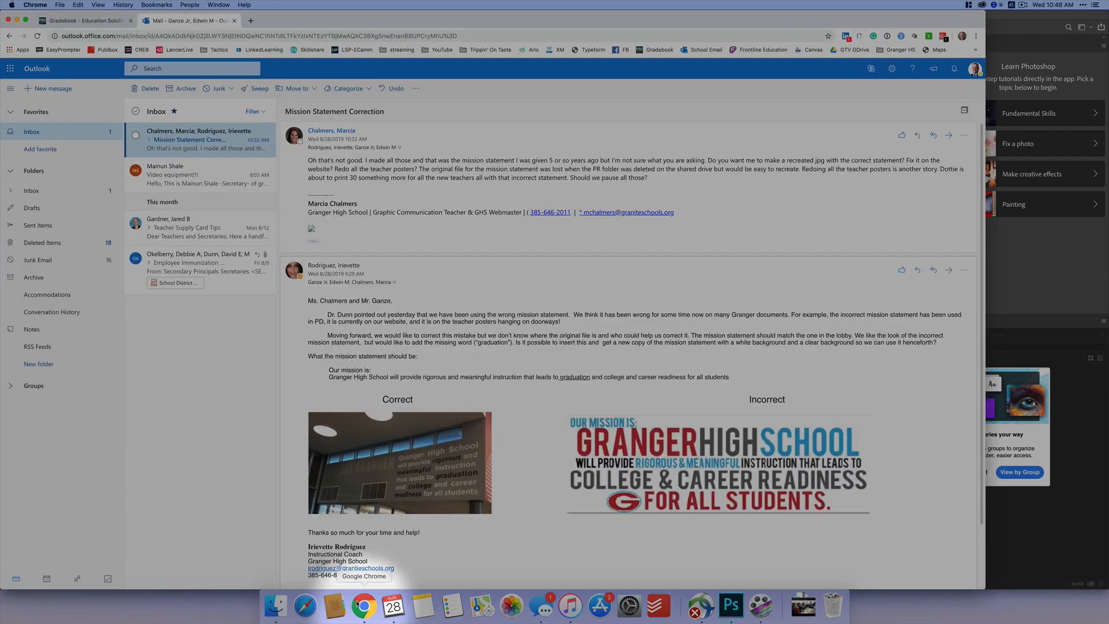
click(248, 22)
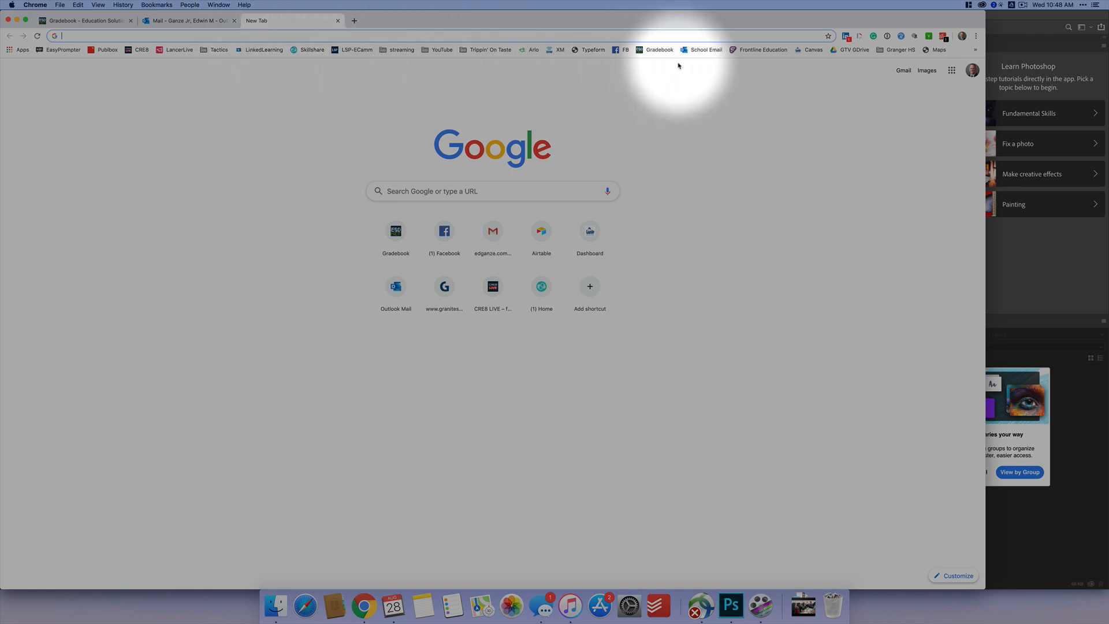
click(812, 51)
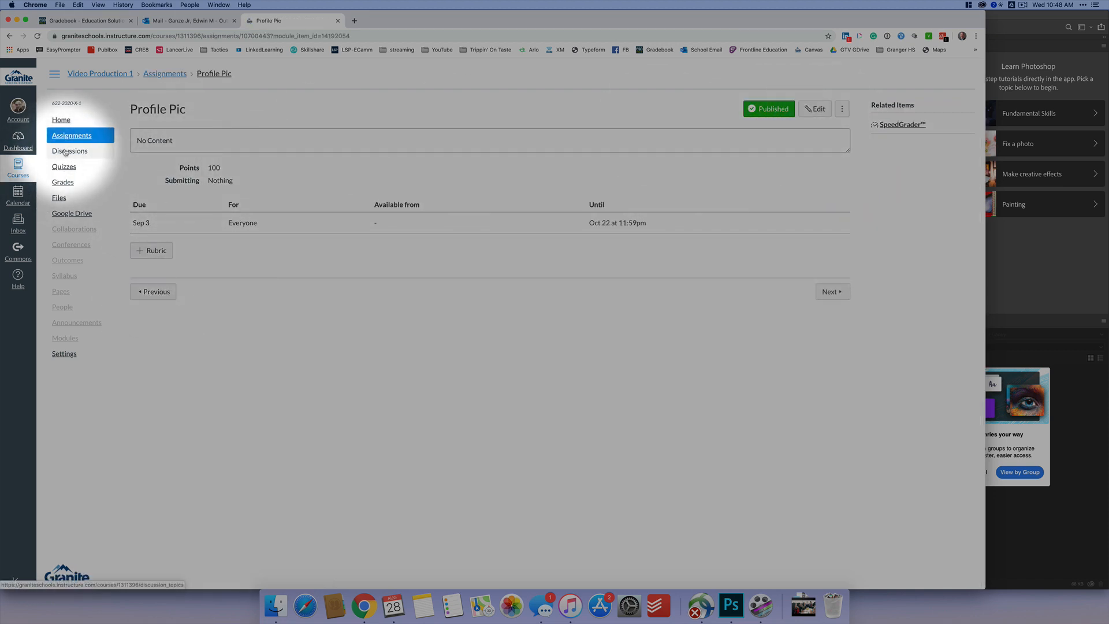
click(18, 110)
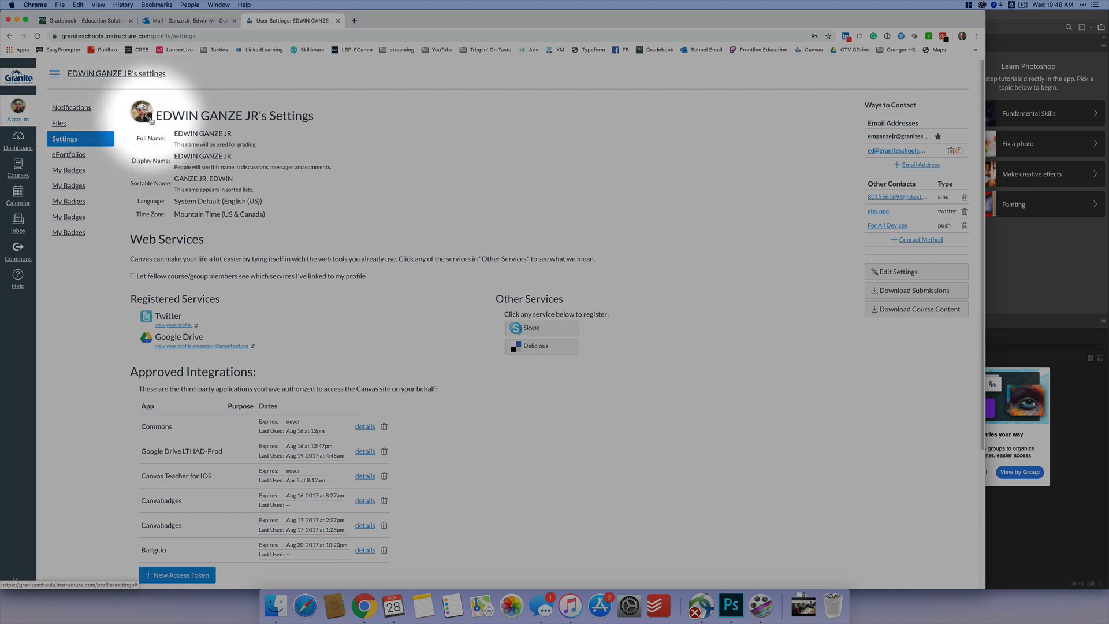
- Upload Profile.png from Digital Media > Profile Picture as the Canvas account's profile picture
click(149, 120)
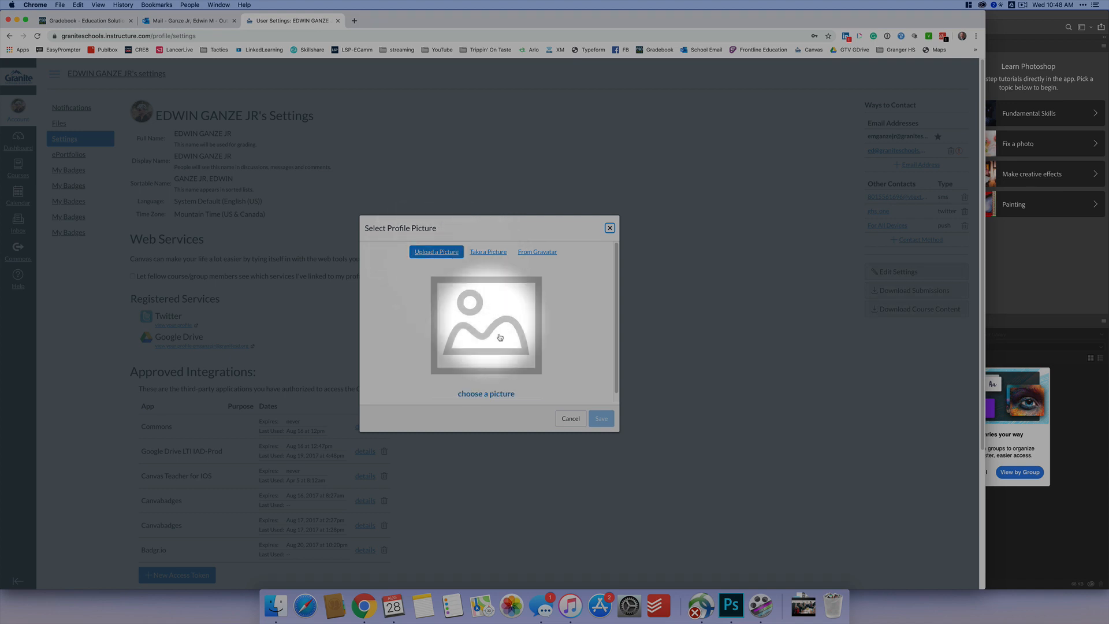
scroll(509, 343, down, 1)
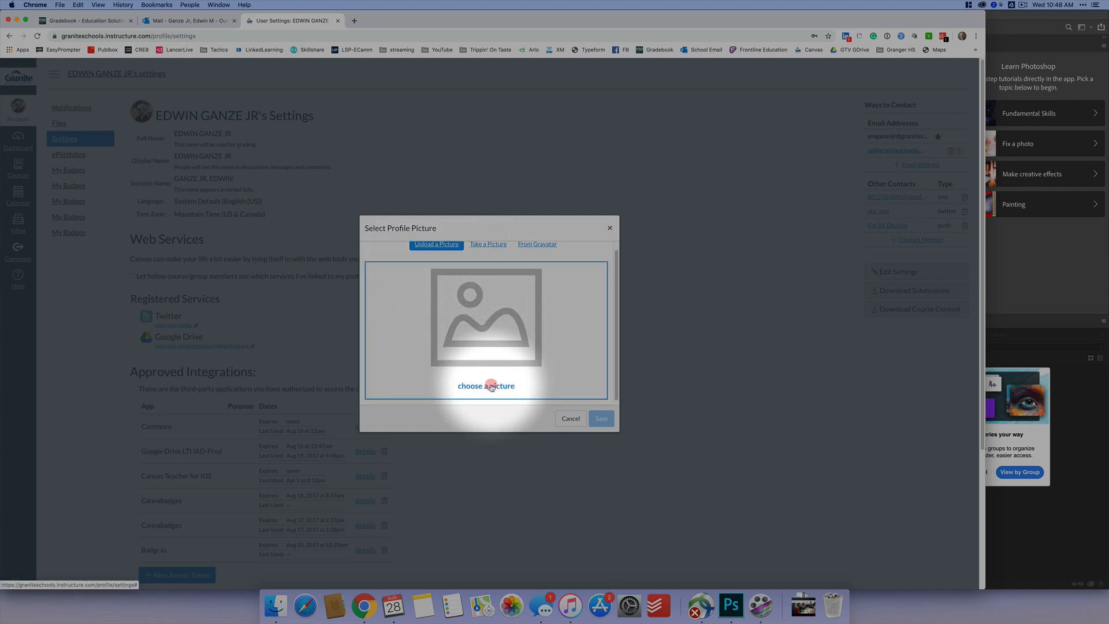
click(491, 386)
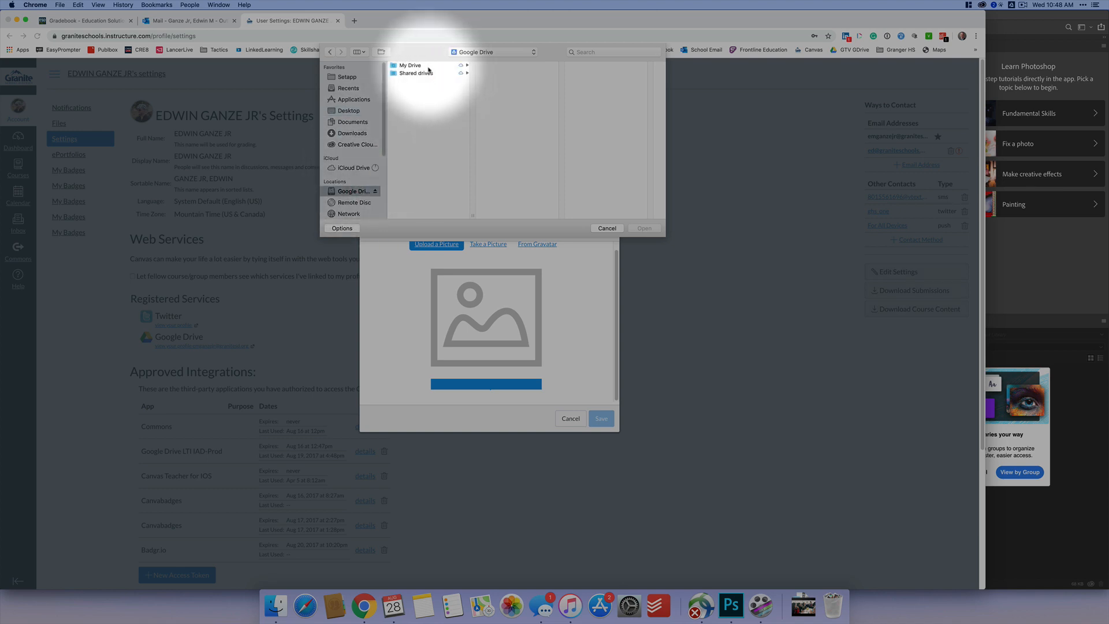
click(456, 66)
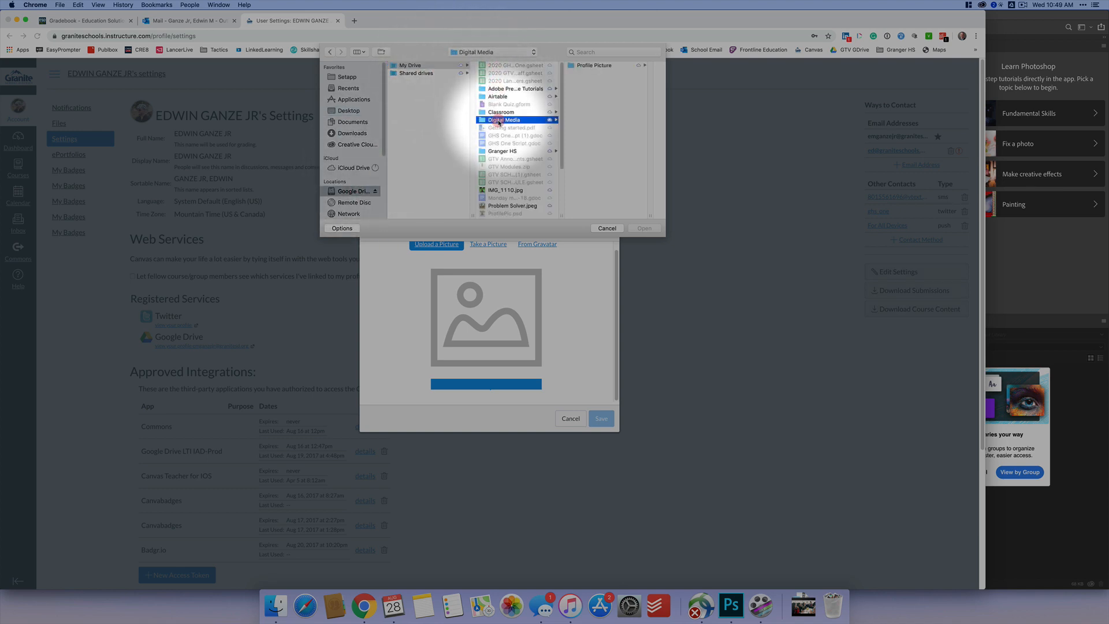
click(583, 66)
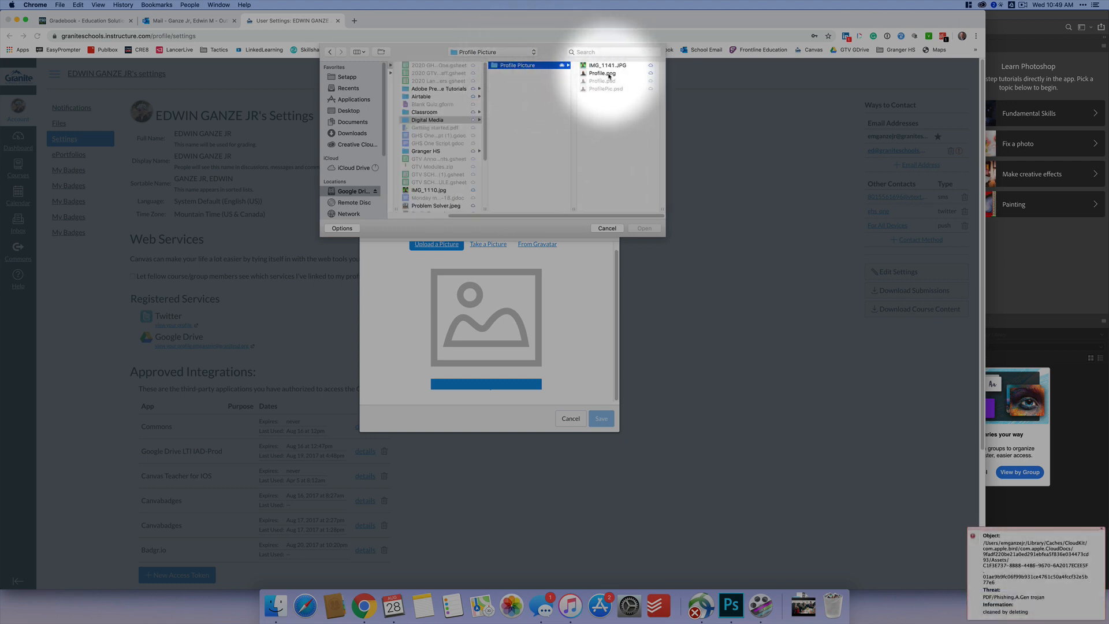
click(608, 74)
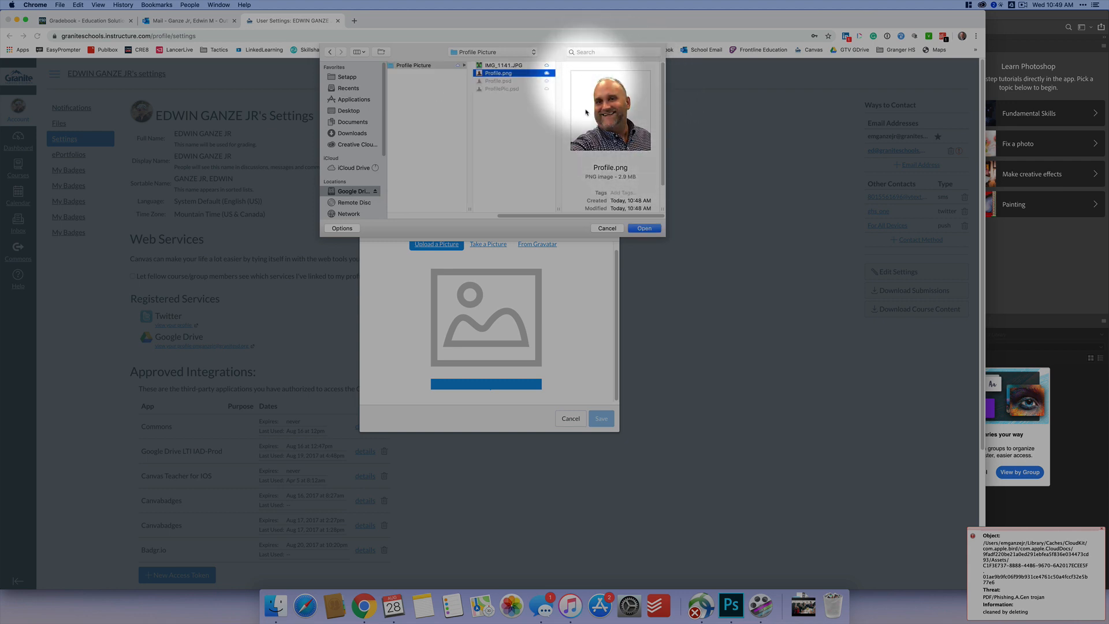
click(644, 228)
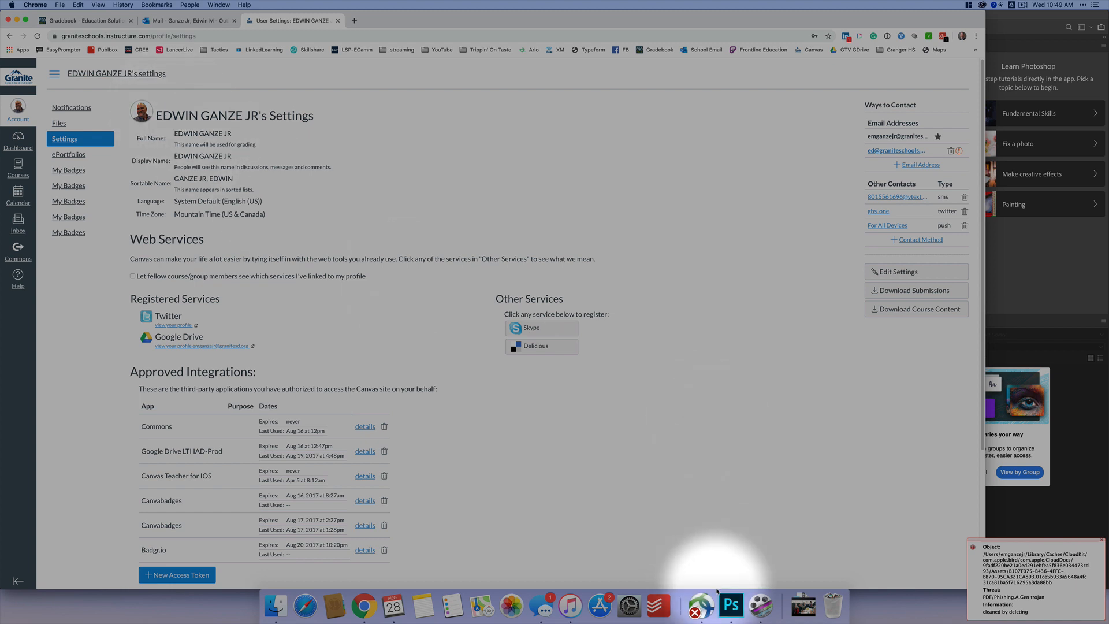
click(732, 605)
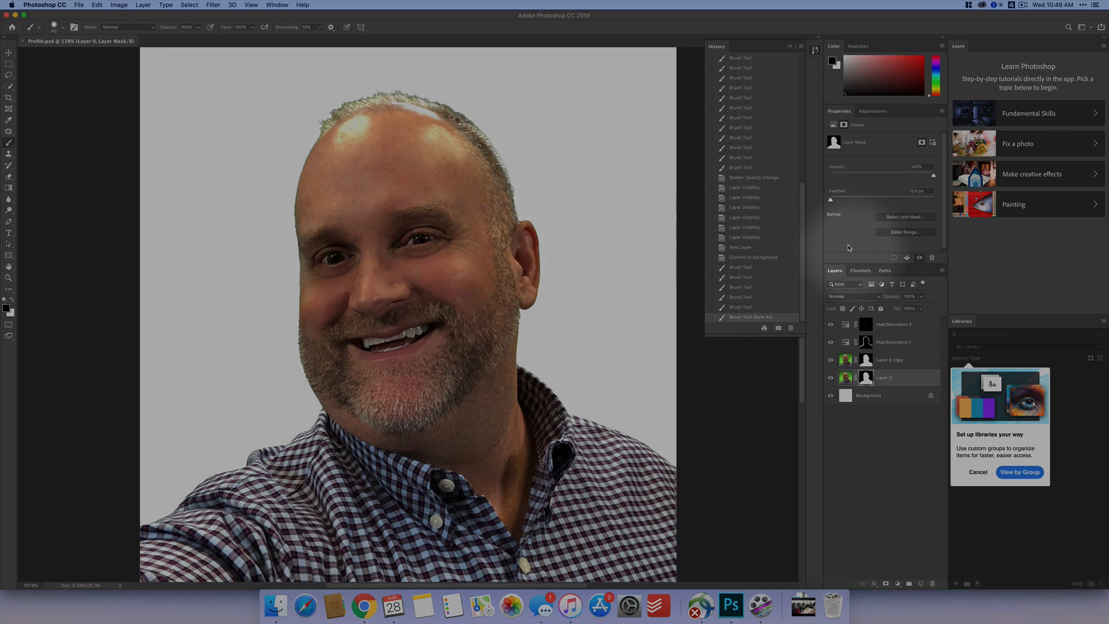
click(1023, 5)
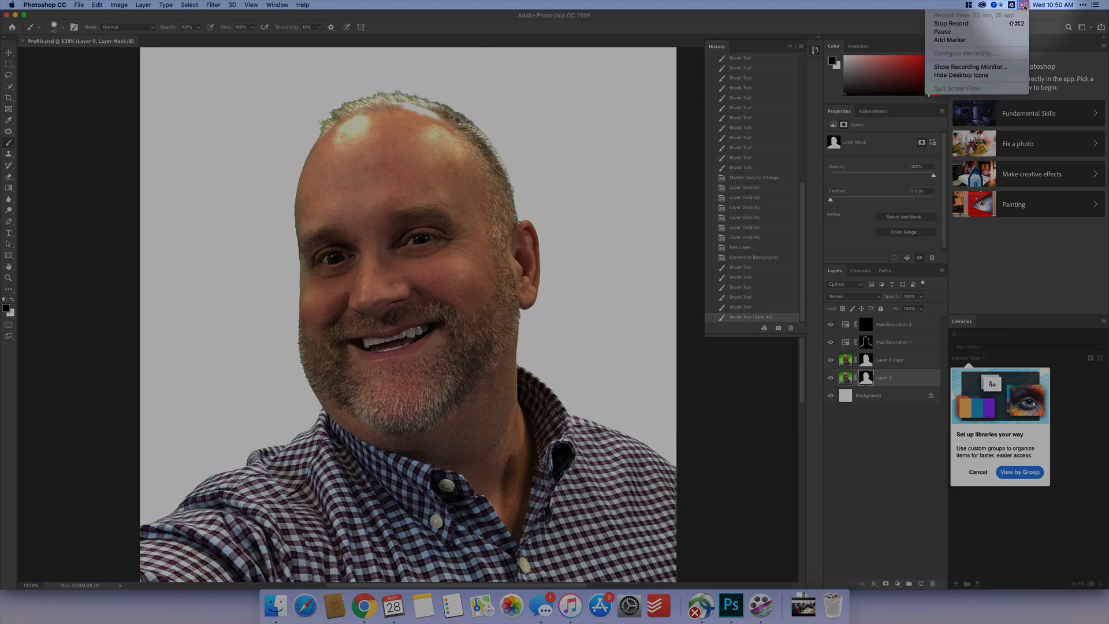